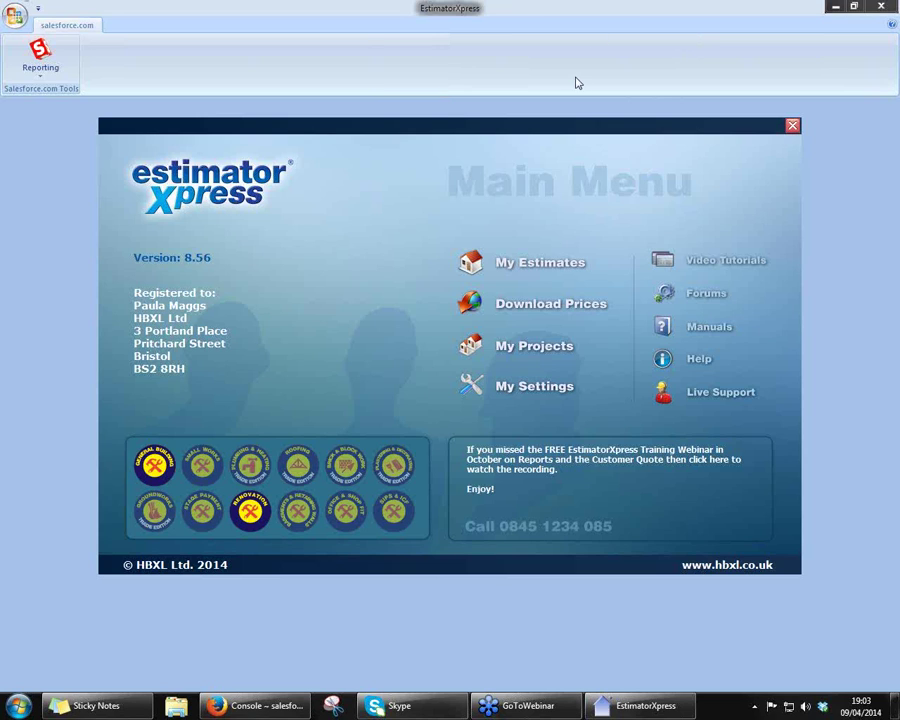
- Open the Master Price Book at its Material section via My Settings > My Price Books
{"action": "left_click", "coordinate": [515, 386]}
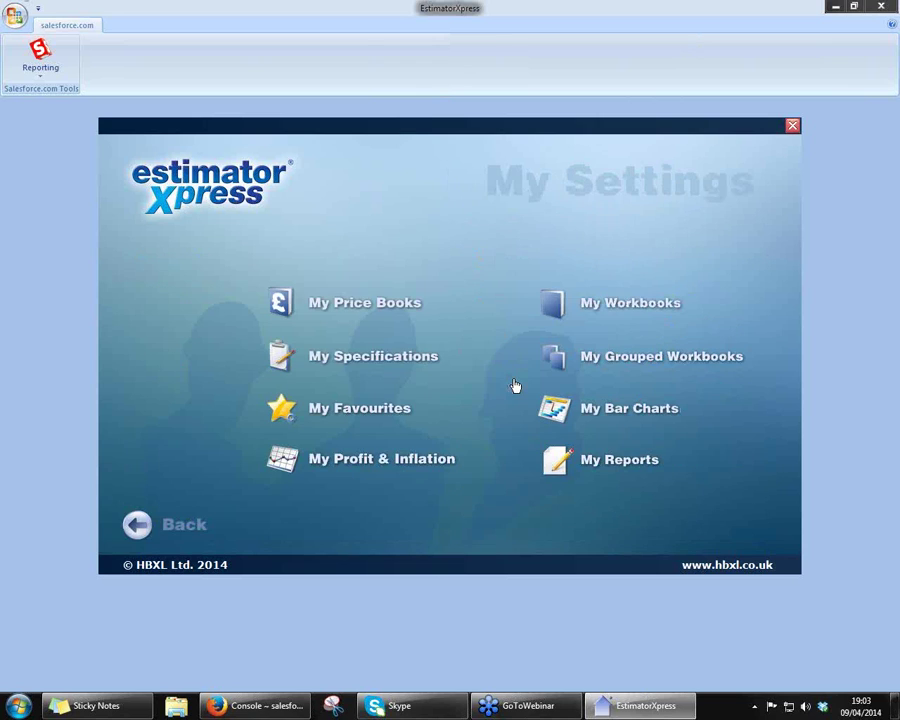
{"action": "left_click", "coordinate": [391, 304]}
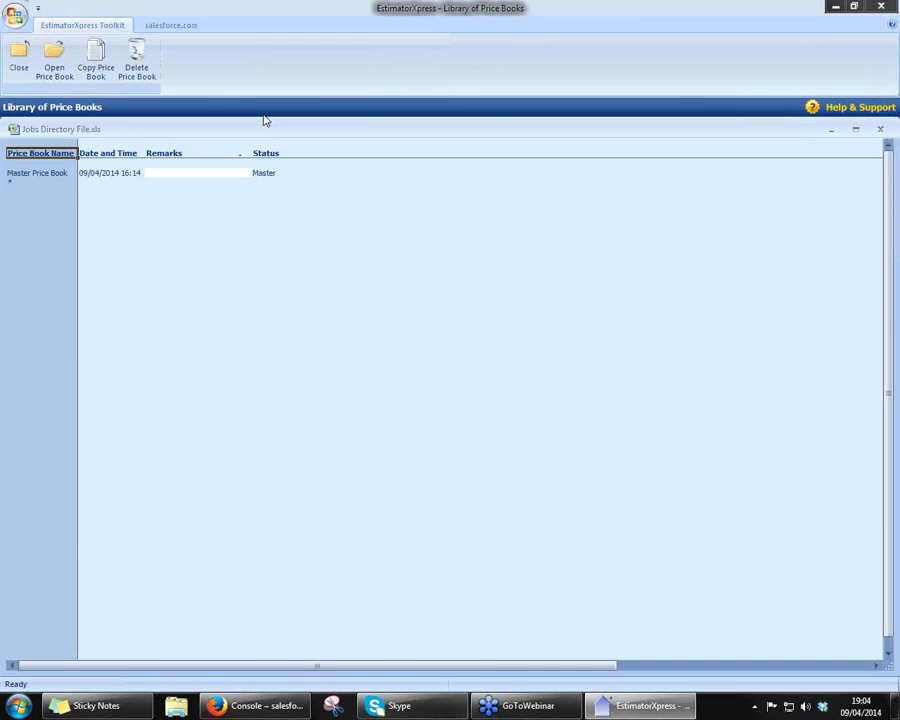
{"action": "double_click", "coordinate": [51, 173]}
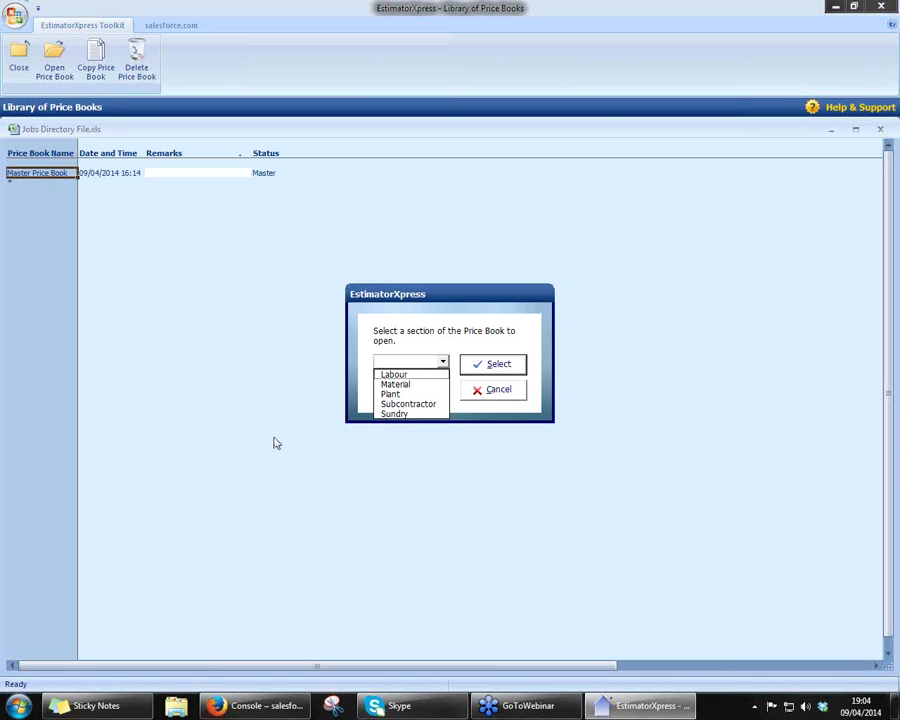
{"action": "left_click", "coordinate": [395, 384]}
{"action": "left_click", "coordinate": [490, 364]}
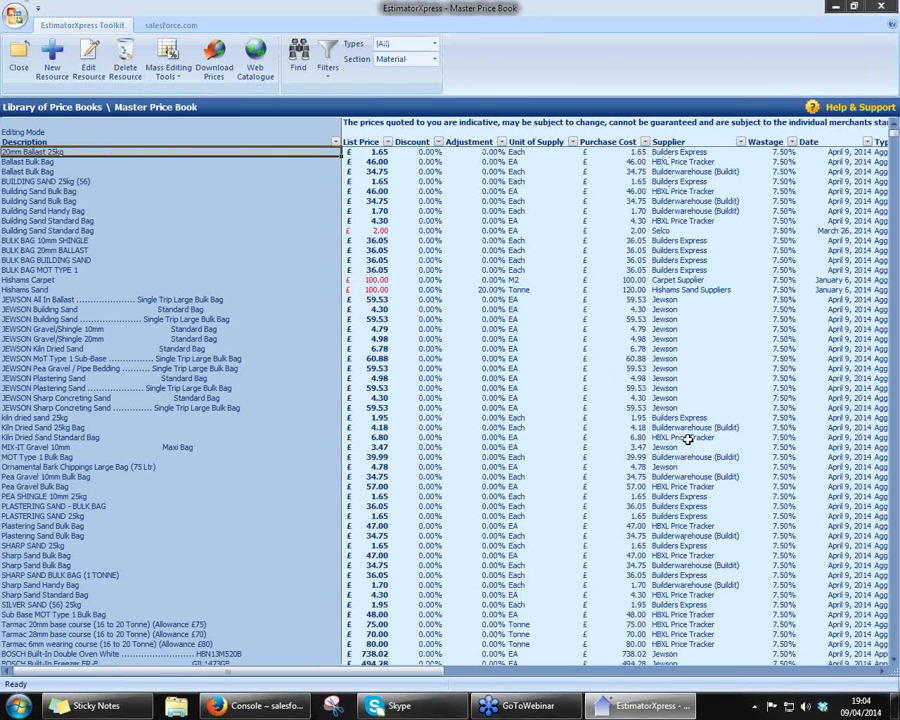
{"action": "left_click", "coordinate": [708, 220]}
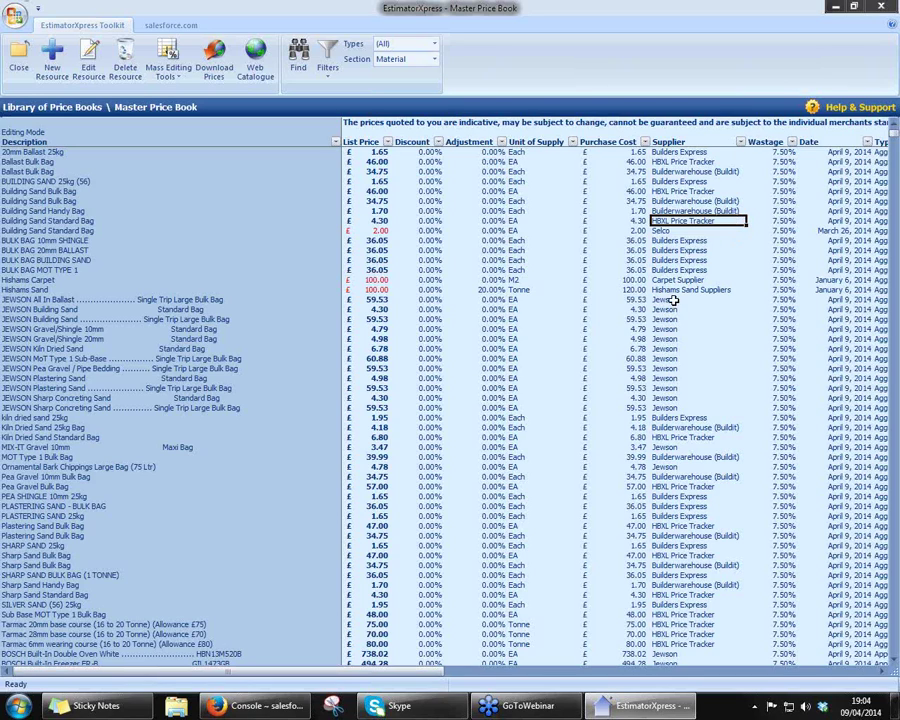
{"action": "left_click_drag", "start_coordinate": [668, 299], "coordinate": [668, 413]}
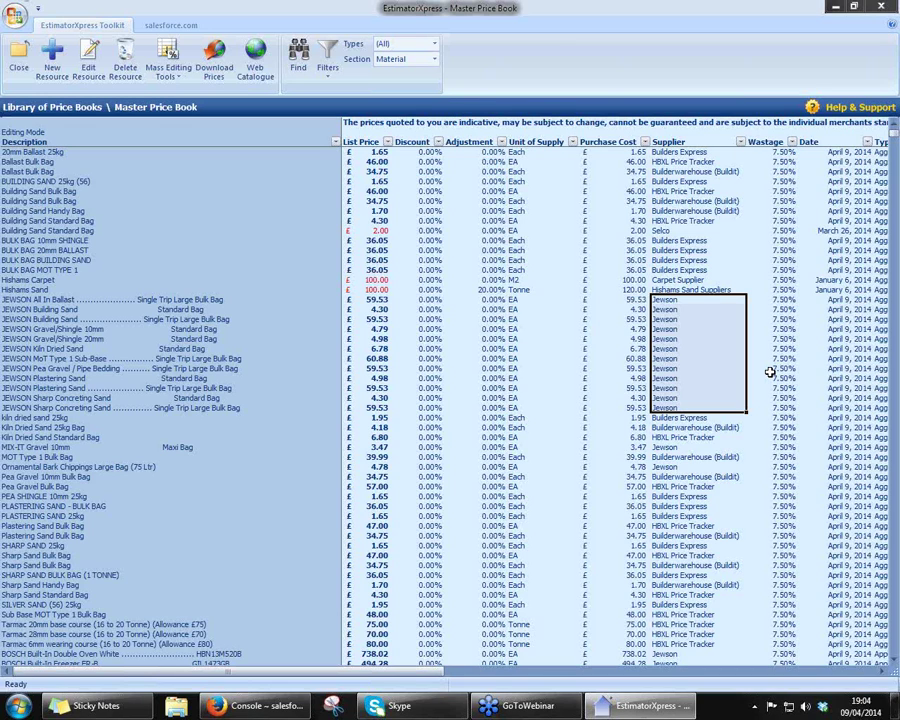
{"action": "left_click", "coordinate": [697, 240]}
{"action": "left_click_drag", "start_coordinate": [697, 240], "coordinate": [697, 268]}
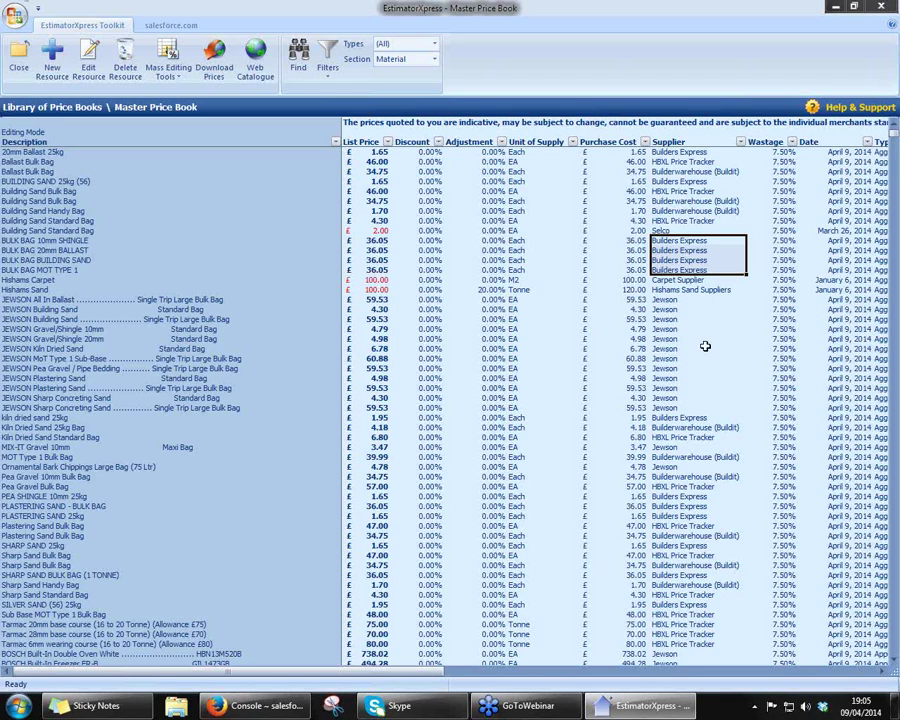
{"action": "left_click", "coordinate": [665, 201]}
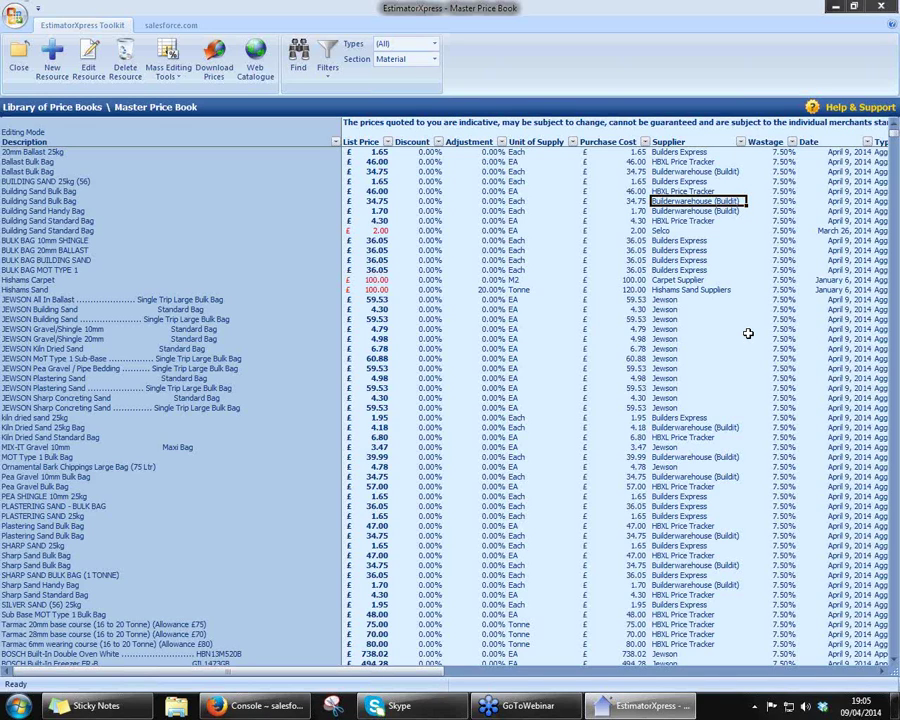
{"action": "left_click", "coordinate": [357, 231]}
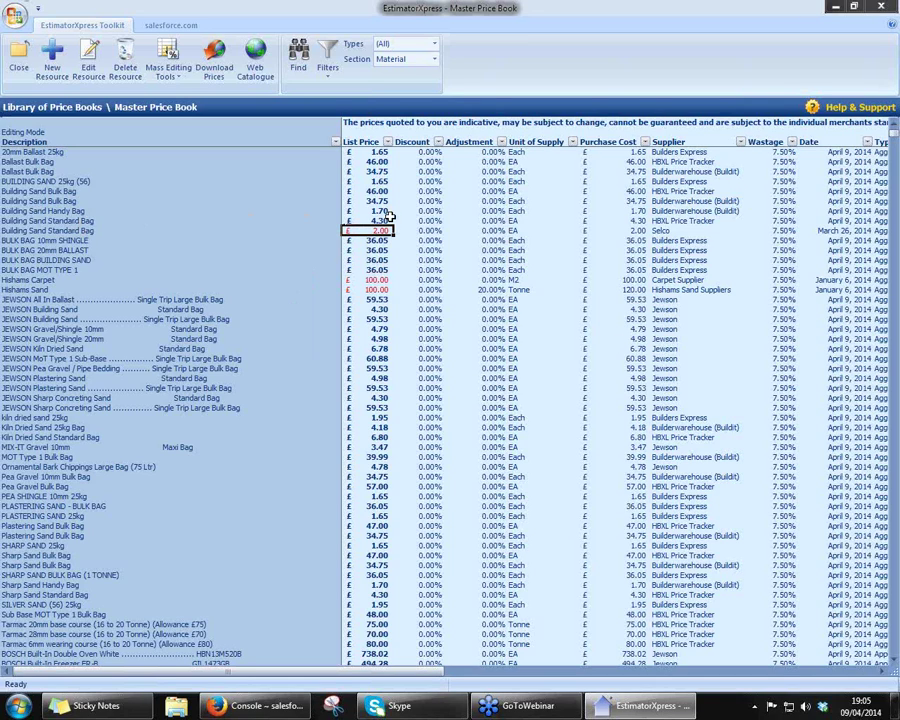
{"action": "left_click", "coordinate": [677, 231]}
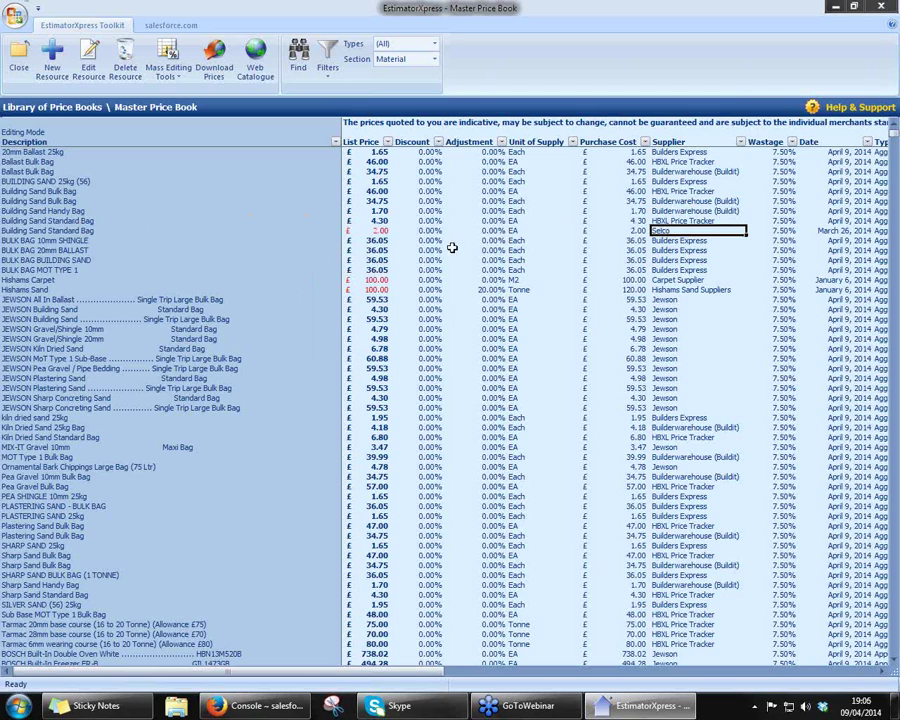
{"action": "left_click", "coordinate": [361, 230]}
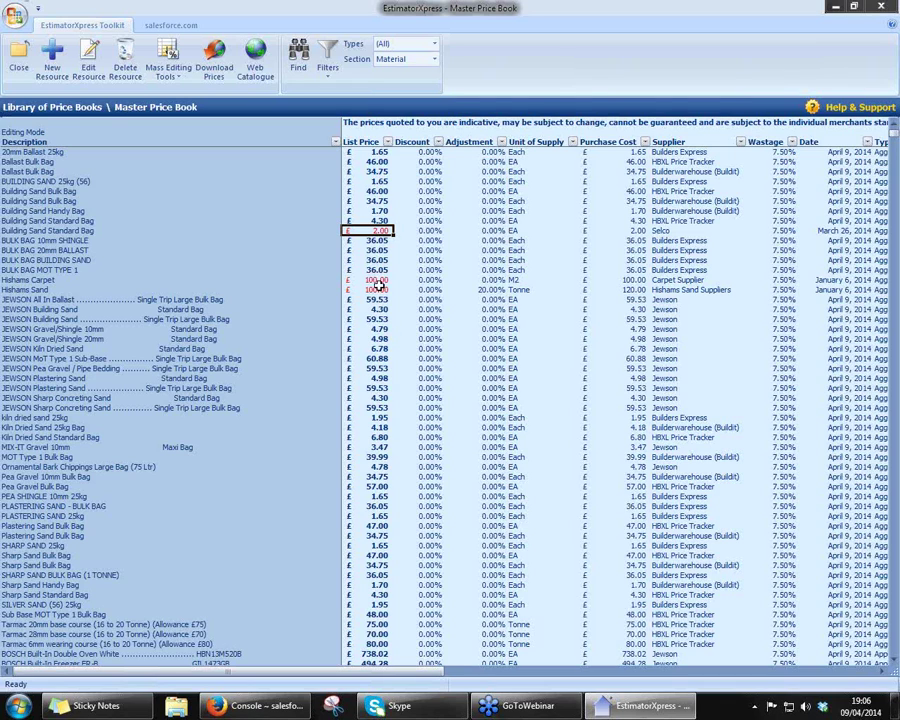
{"action": "left_click", "coordinate": [53, 70]}
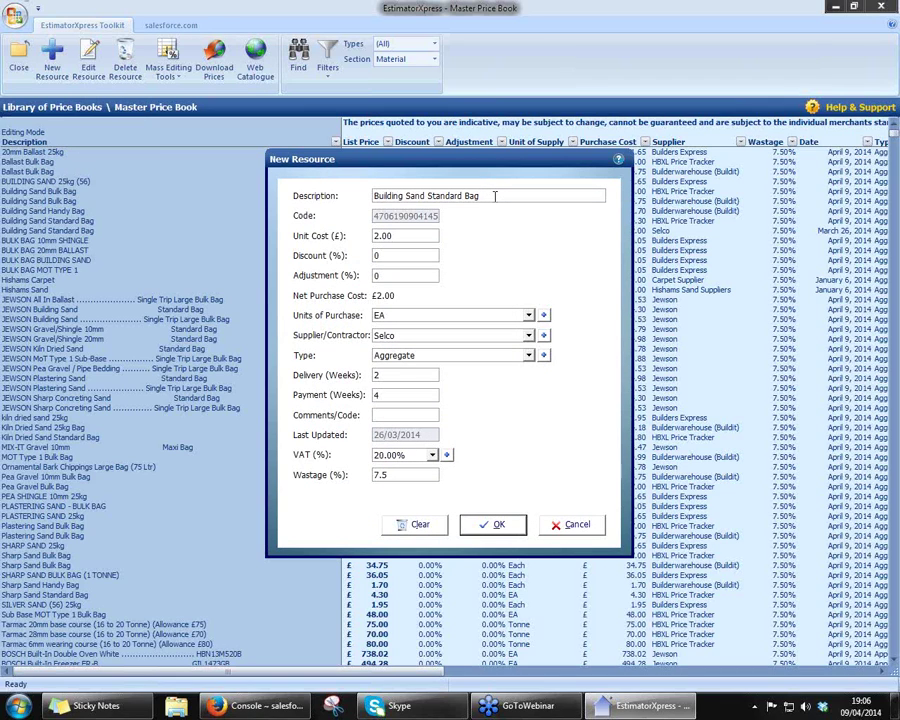
{"action": "left_click", "coordinate": [530, 316]}
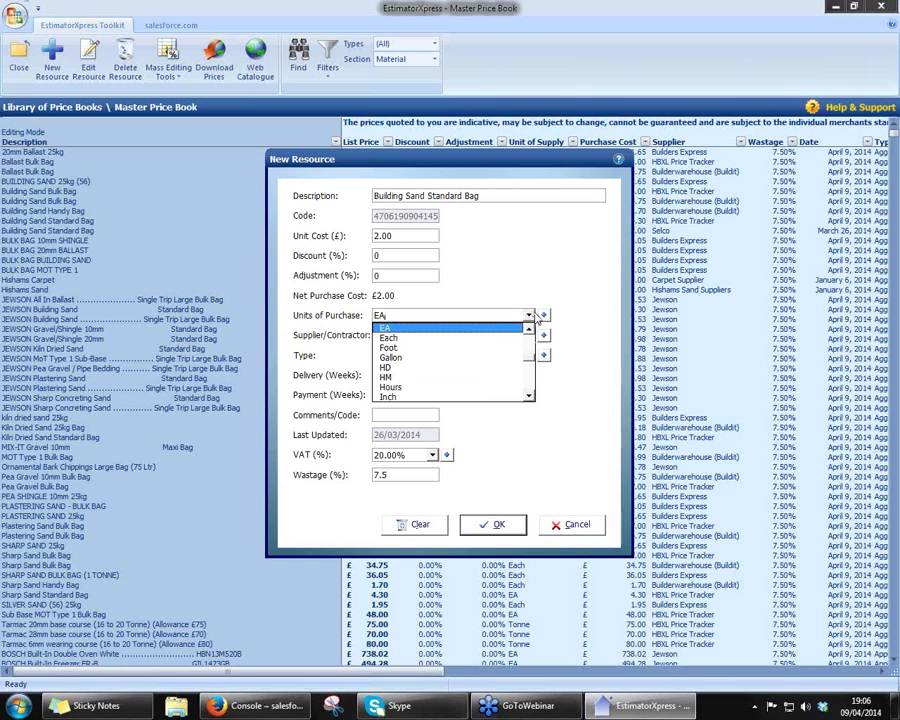
{"action": "scroll", "coordinate": [532, 365], "scroll_direction": "up", "scroll_amount": 3}
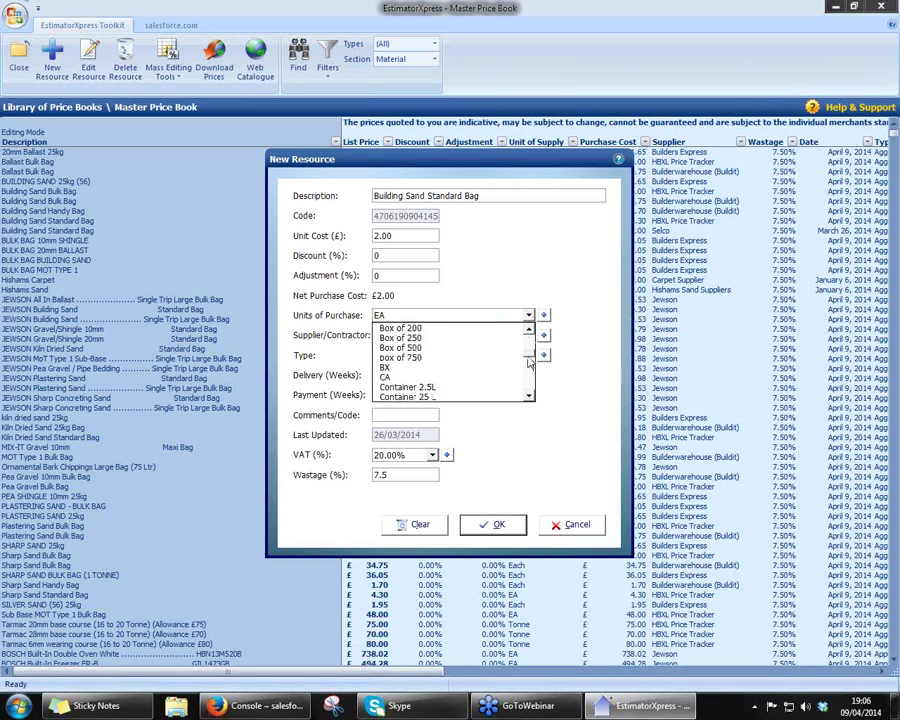
{"action": "left_click_drag", "start_coordinate": [529, 360], "coordinate": [530, 378]}
{"action": "left_click", "coordinate": [586, 401]}
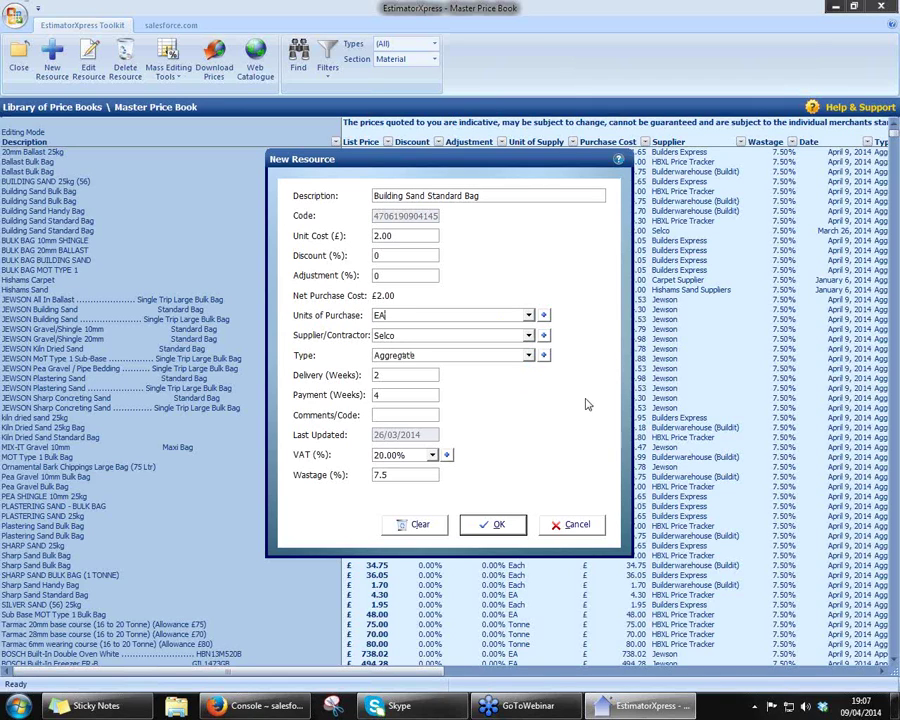
{"action": "left_click", "coordinate": [528, 356]}
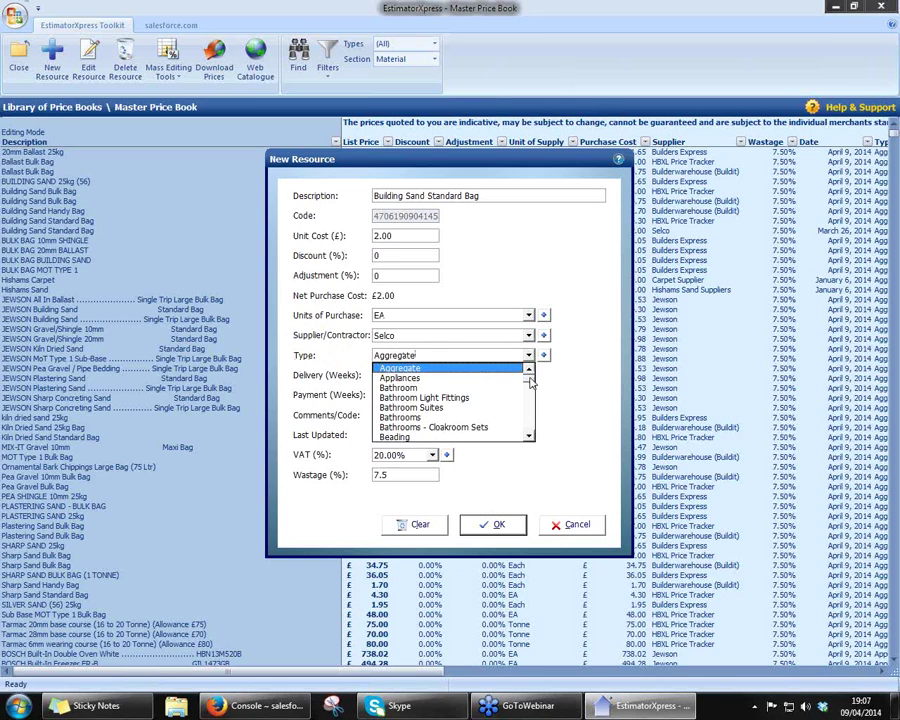
{"action": "left_click_drag", "start_coordinate": [530, 383], "coordinate": [542, 398]}
{"action": "left_click", "coordinate": [564, 401]}
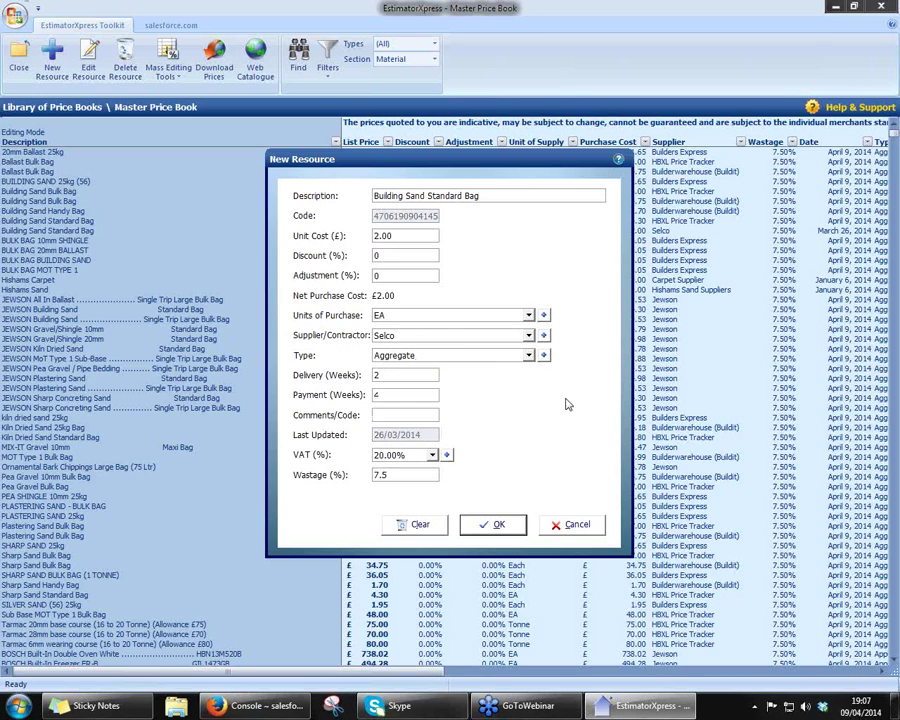
{"action": "left_click", "coordinate": [544, 337]}
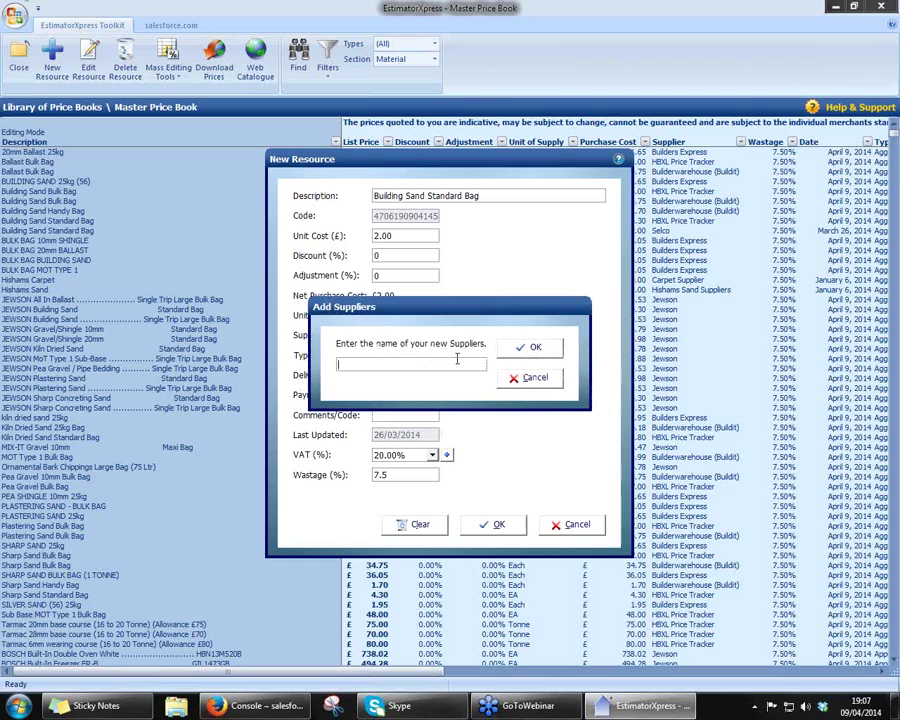
{"action": "type", "text": "Bob The Buildw"}
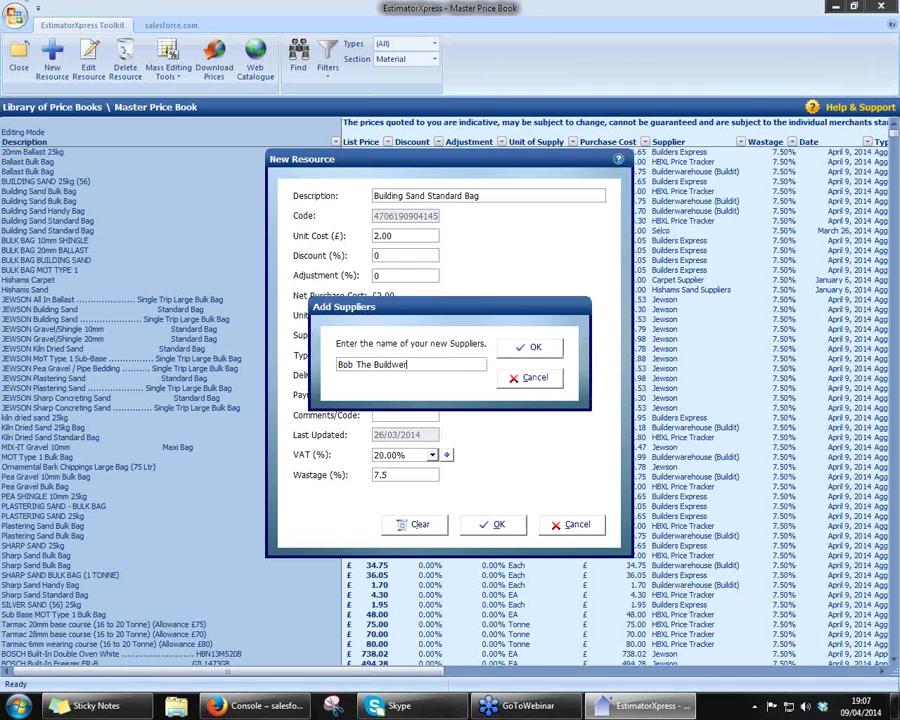
{"action": "key", "text": "BackSpace"}
{"action": "type", "text": "ers Merchants"}
{"action": "left_click", "coordinate": [518, 376]}
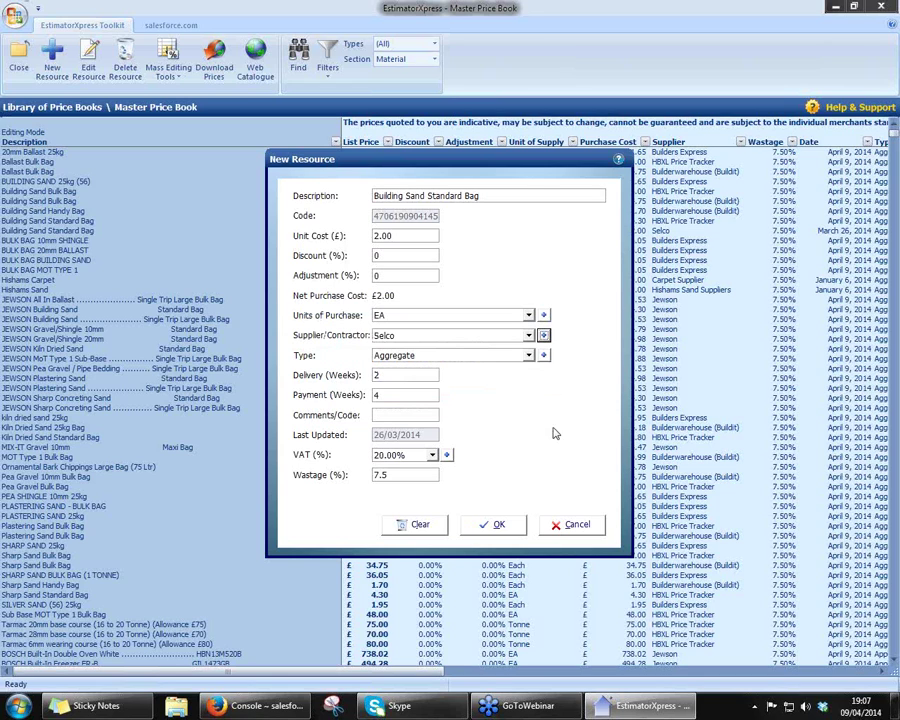
{"action": "left_click", "coordinate": [564, 530]}
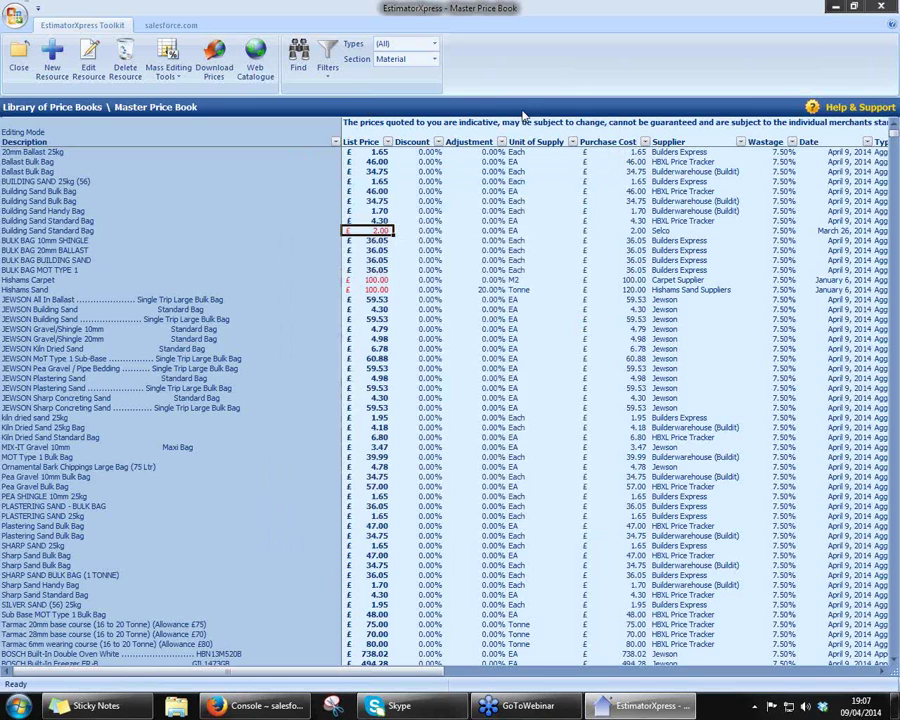
- Switch the Master Price Book to Labour and inspect the Bricklayer day-rate entry, discarding a new resource
{"action": "left_click", "coordinate": [435, 60]}
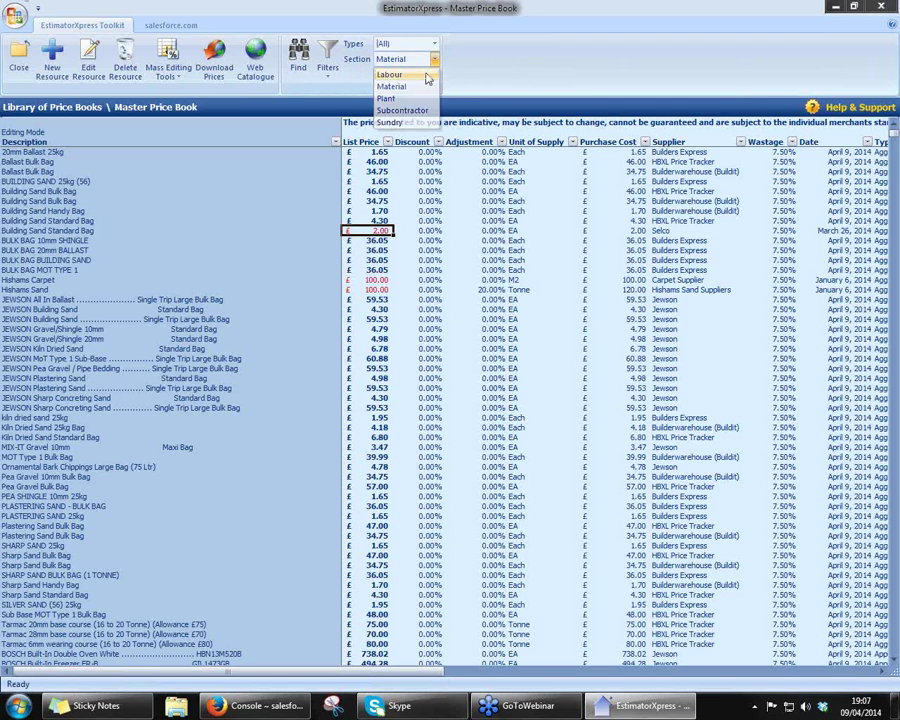
{"action": "left_click", "coordinate": [389, 74]}
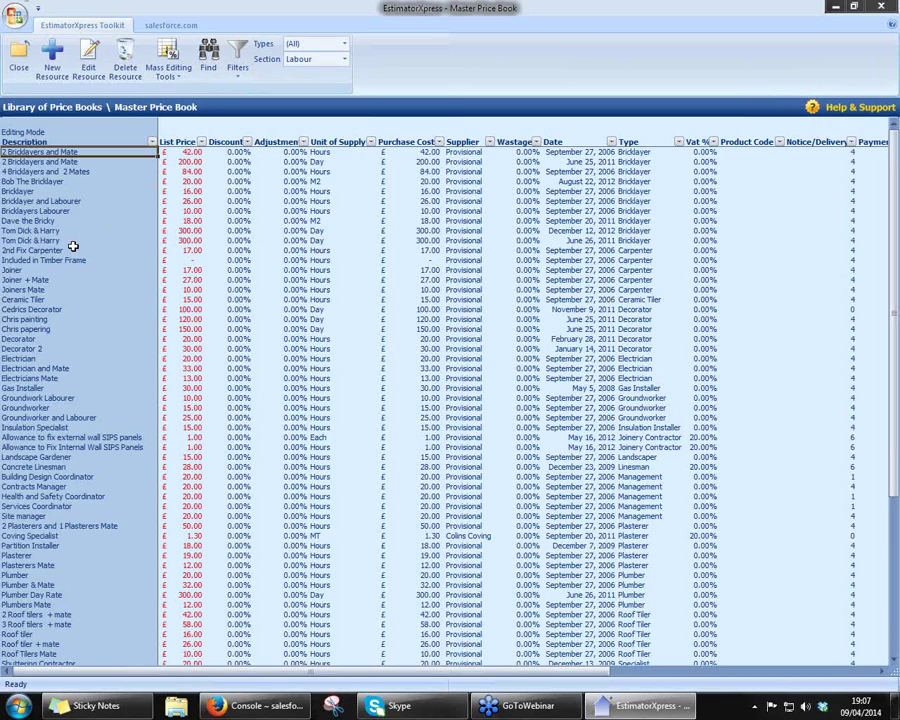
{"action": "left_click", "coordinate": [43, 231]}
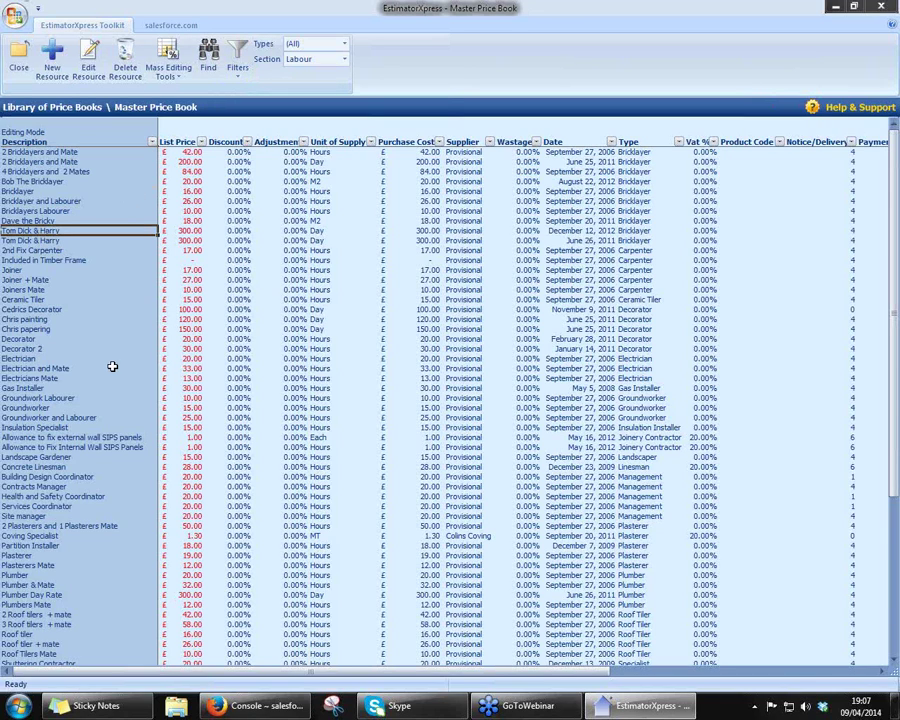
{"action": "left_click", "coordinate": [184, 231]}
{"action": "left_click", "coordinate": [331, 232]}
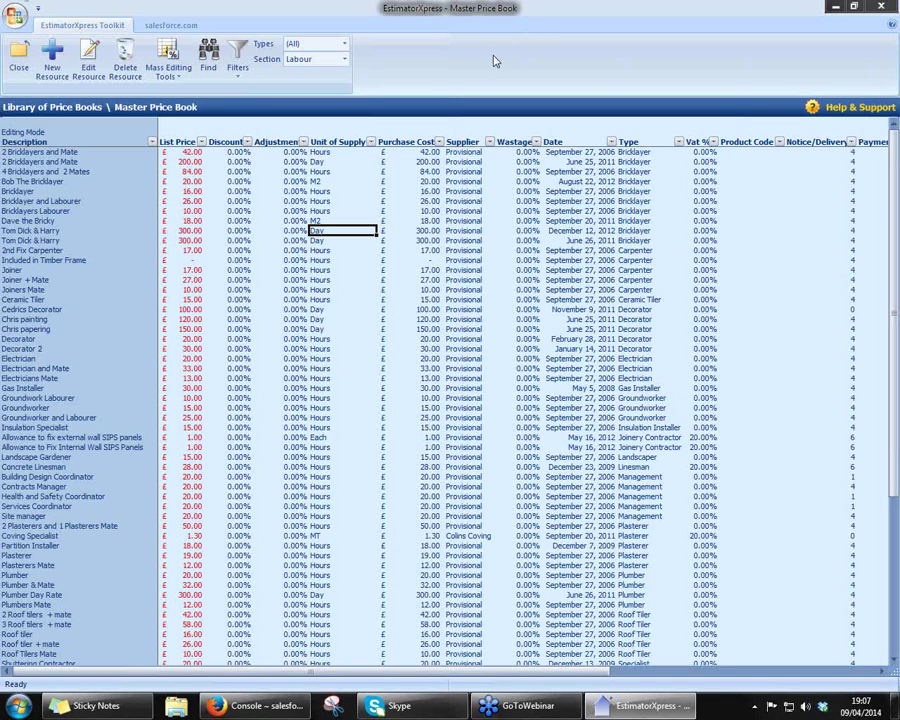
{"action": "left_click", "coordinate": [47, 72]}
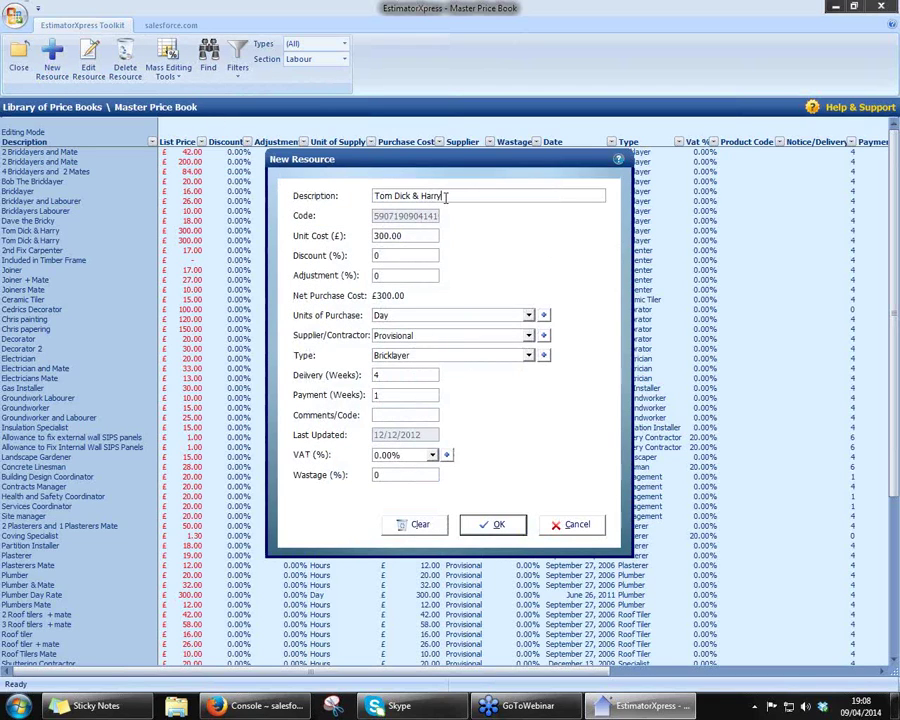
{"action": "left_click", "coordinate": [580, 530]}
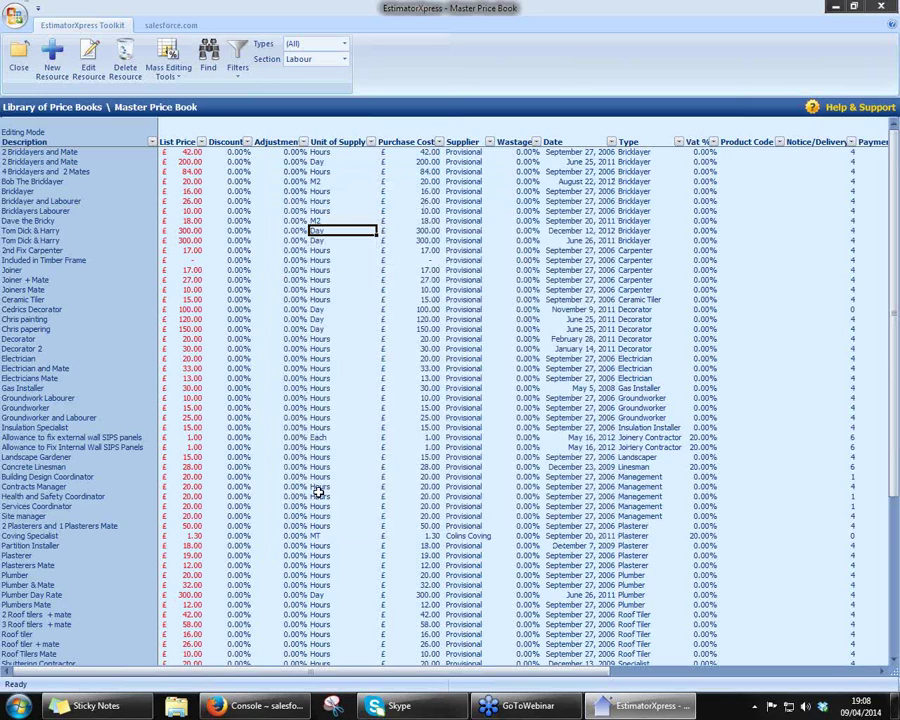
{"action": "left_click", "coordinate": [196, 191]}
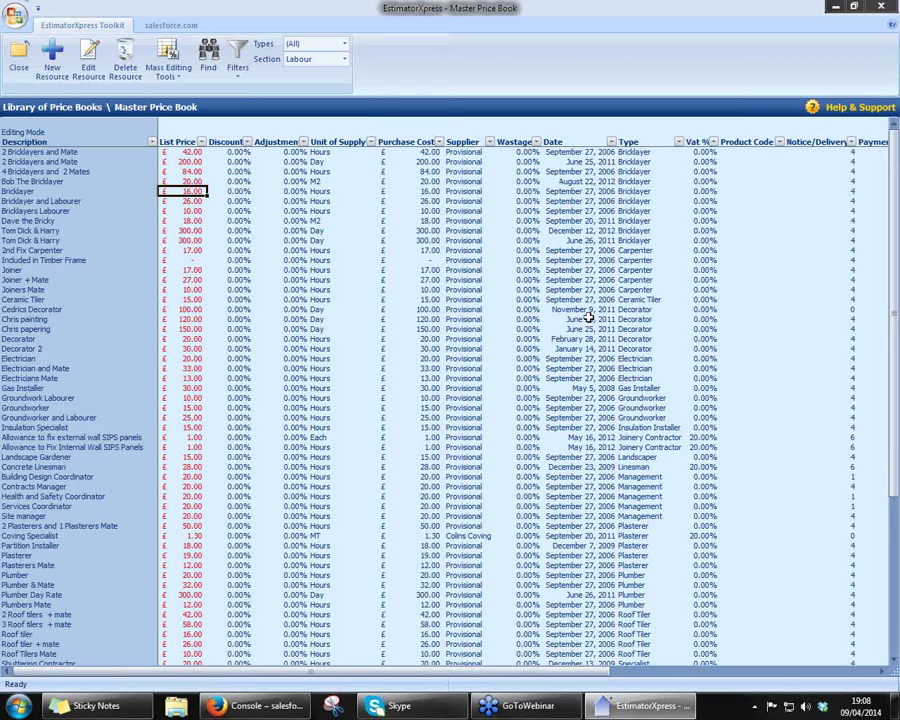
- Scroll down to the Specialist Fitter entry at the list's end, then close the price book
{"action": "scroll", "coordinate": [589, 316], "scroll_direction": "down", "scroll_amount": 1}
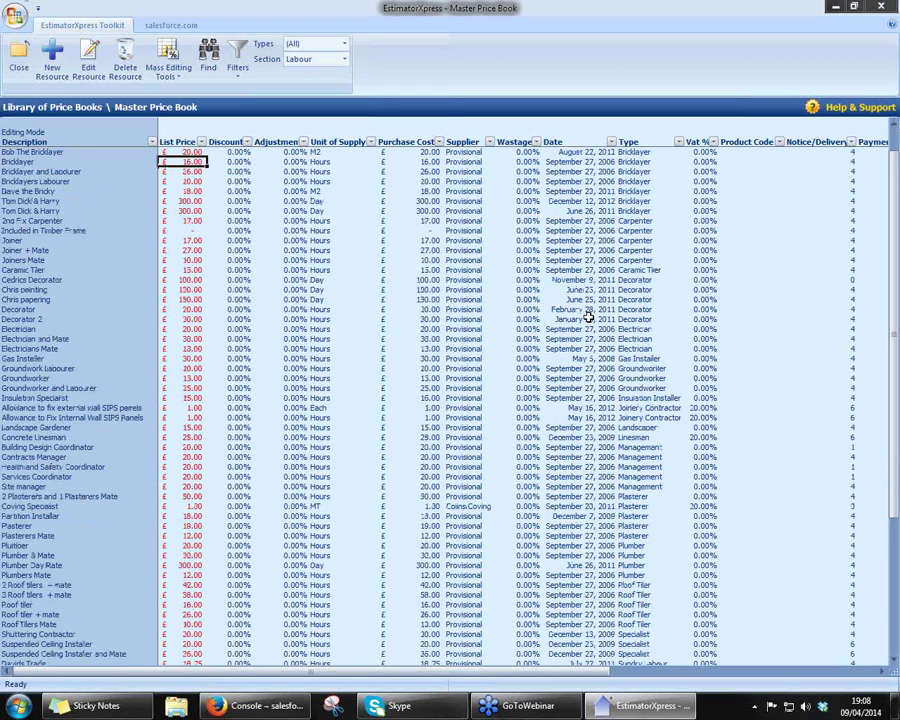
{"action": "scroll", "coordinate": [589, 316], "scroll_direction": "down", "scroll_amount": 1}
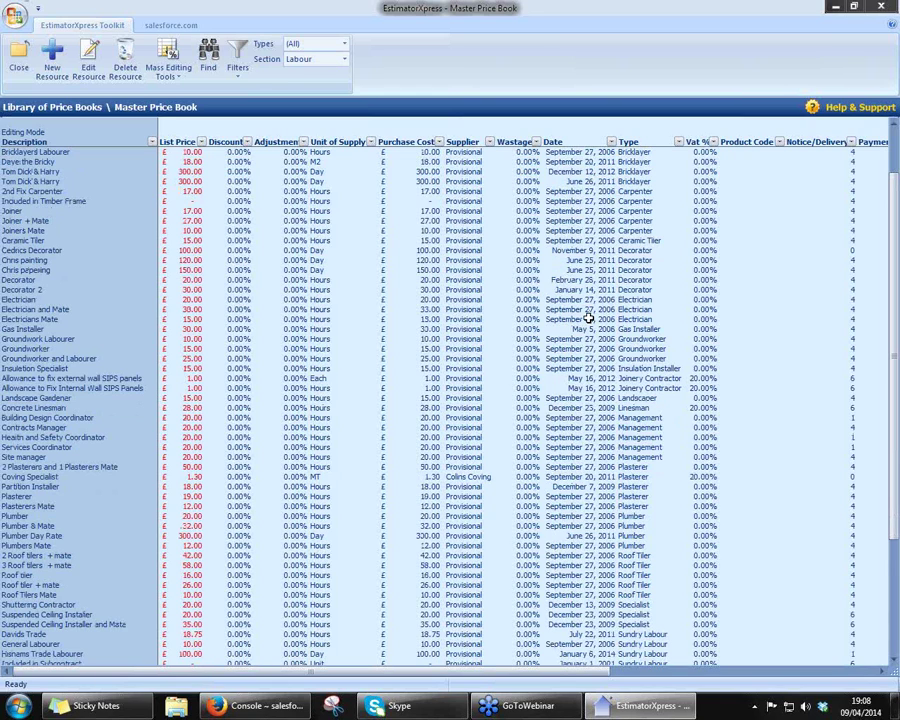
{"action": "scroll", "coordinate": [589, 316], "scroll_direction": "down", "scroll_amount": 1}
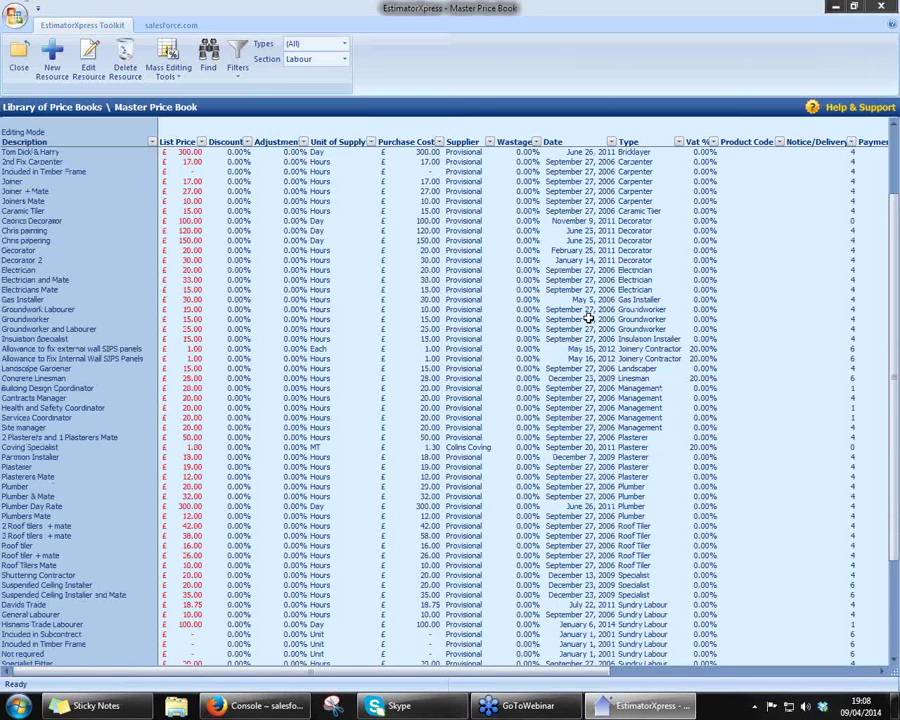
{"action": "scroll", "coordinate": [589, 316], "scroll_direction": "down", "scroll_amount": 3}
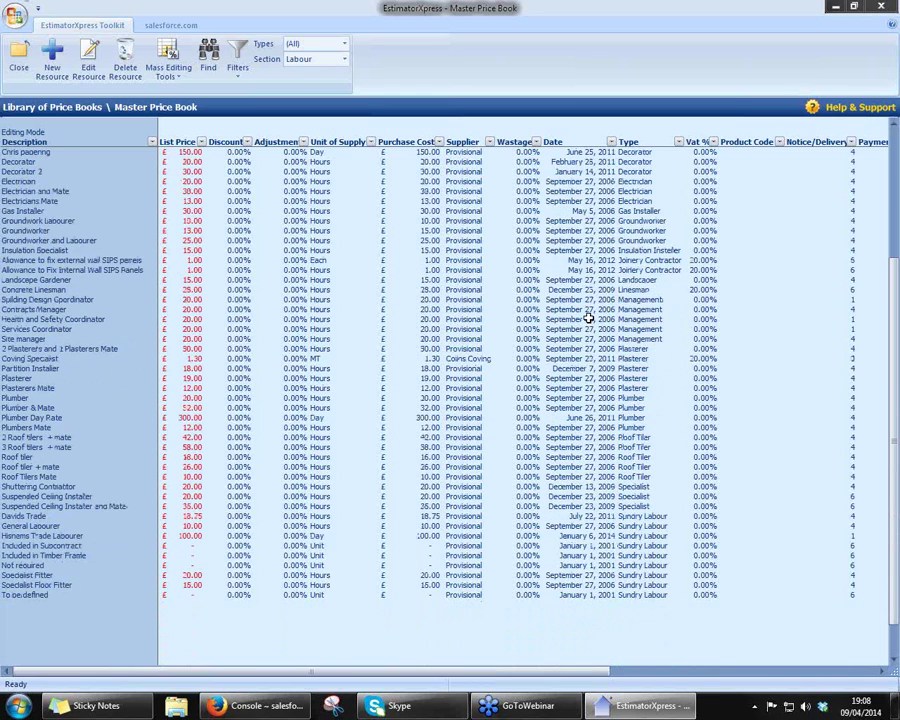
{"action": "left_click", "coordinate": [50, 577]}
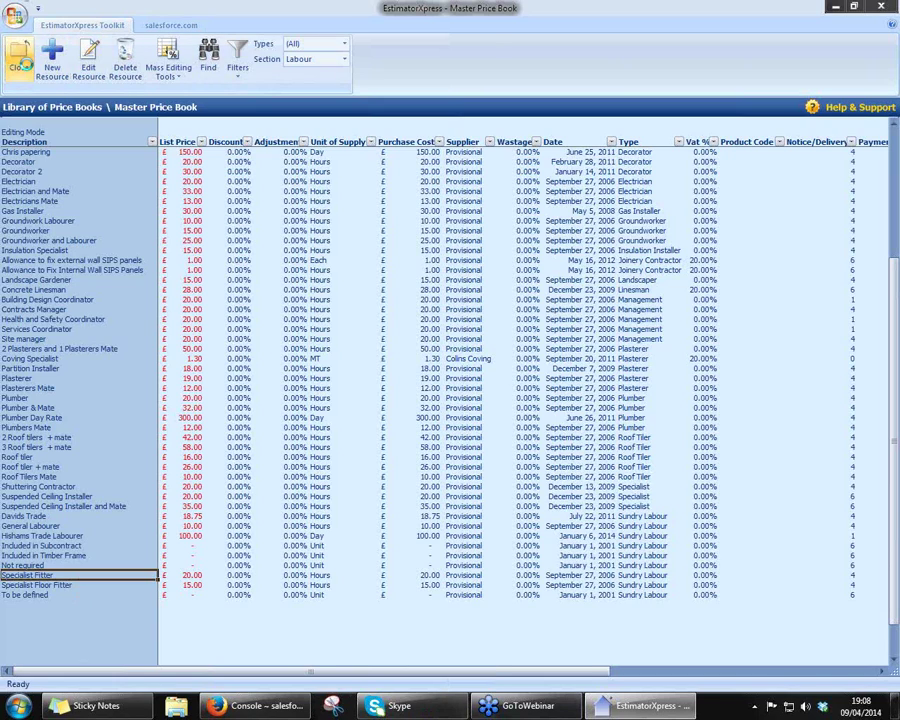
{"action": "left_click", "coordinate": [20, 62]}
- Close the price book library and open My Specifications
{"action": "left_click", "coordinate": [18, 60]}
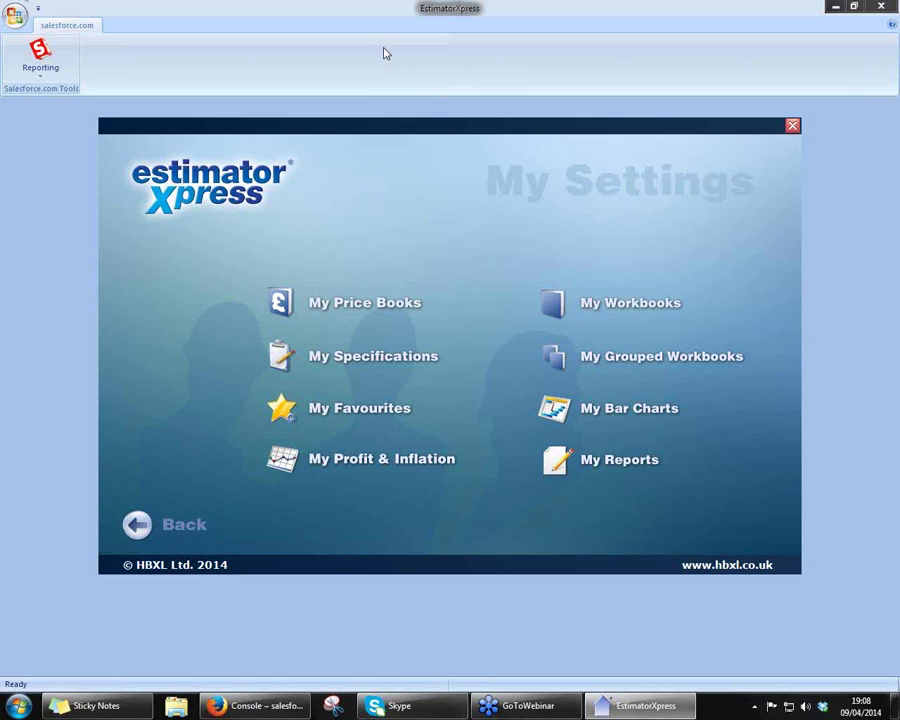
{"action": "left_click", "coordinate": [362, 364]}
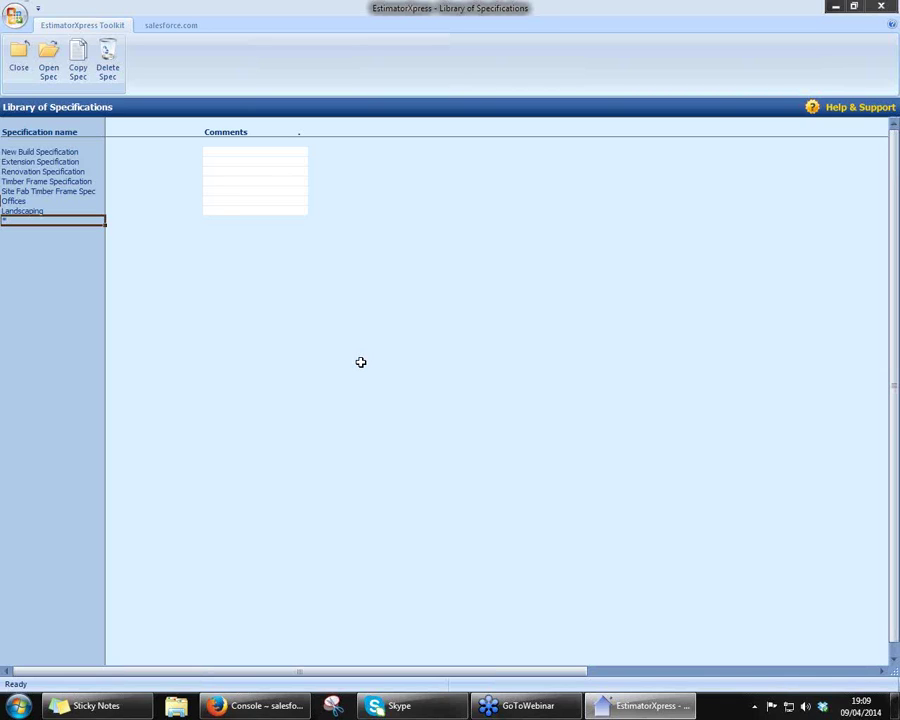
- Open the Extension Specification and browse its resources, from Celcon Foundation Block to JABFLOOR 70 Polystyrene Sheet
{"action": "double_click", "coordinate": [55, 161]}
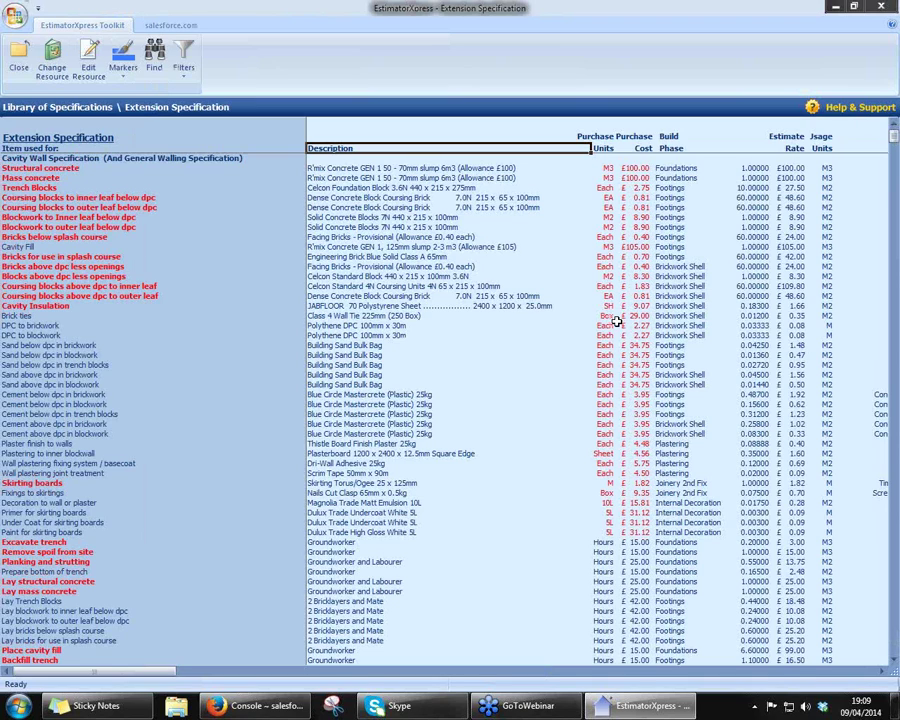
{"action": "left_click", "coordinate": [421, 169]}
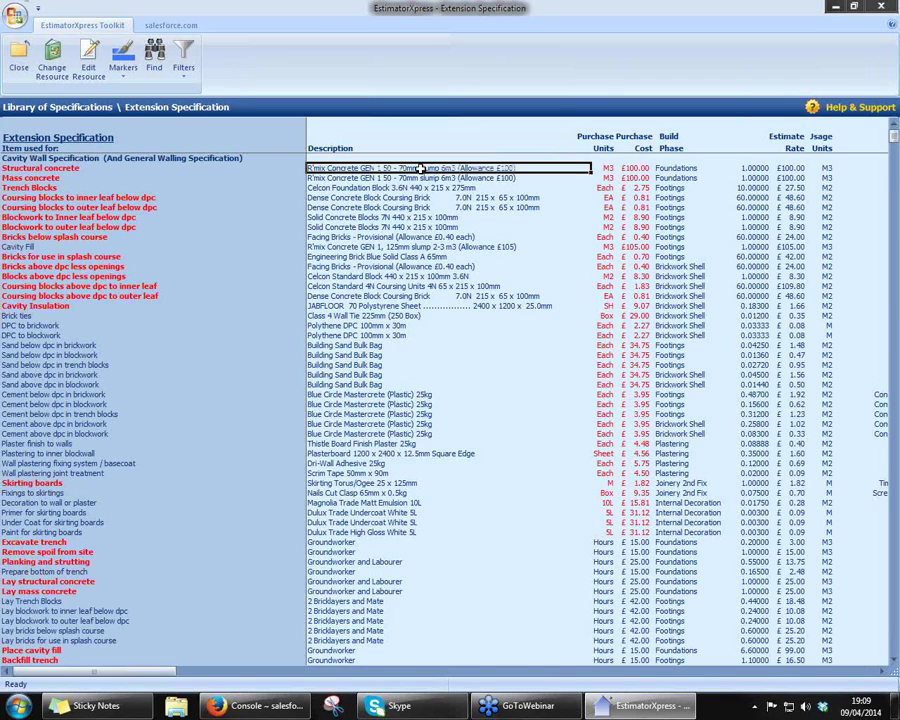
{"action": "key", "text": "Down"}
{"action": "key", "text": "Down"}
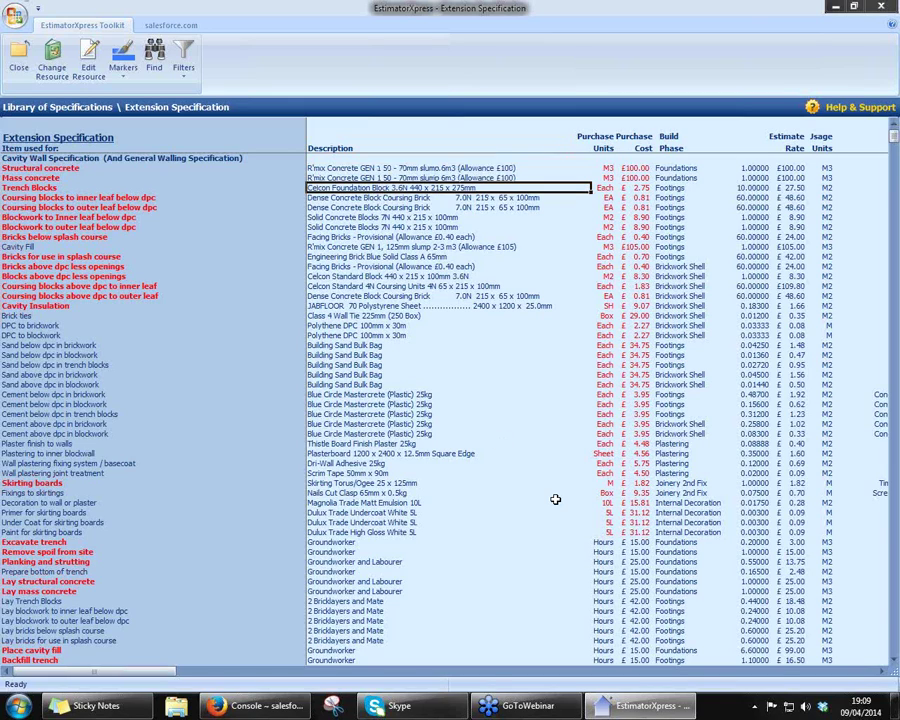
{"action": "left_click", "coordinate": [404, 305]}
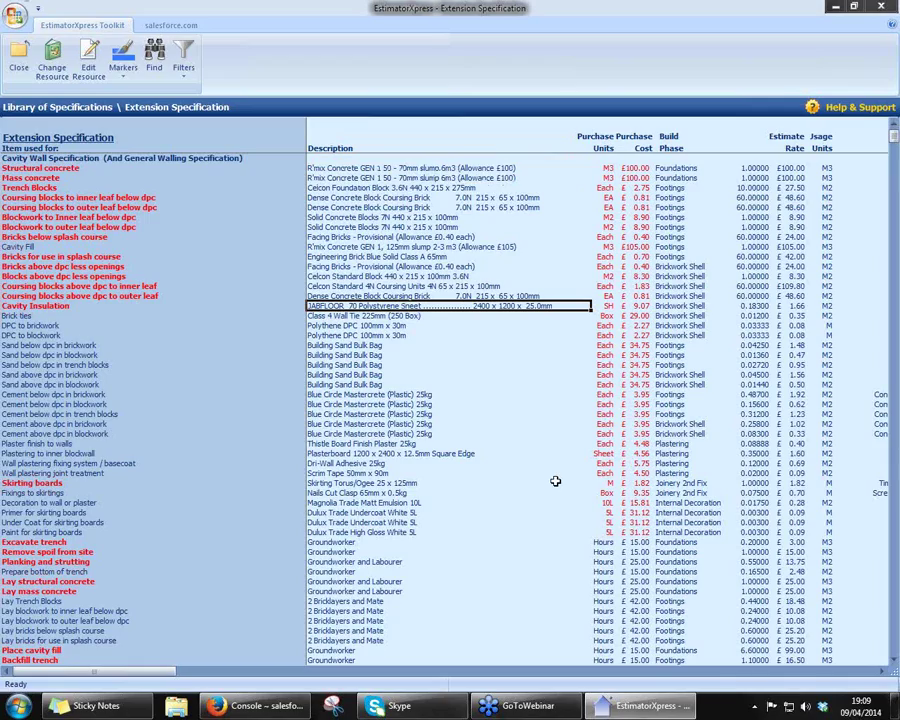
{"action": "scroll", "coordinate": [555, 481], "scroll_direction": "down", "scroll_amount": 5}
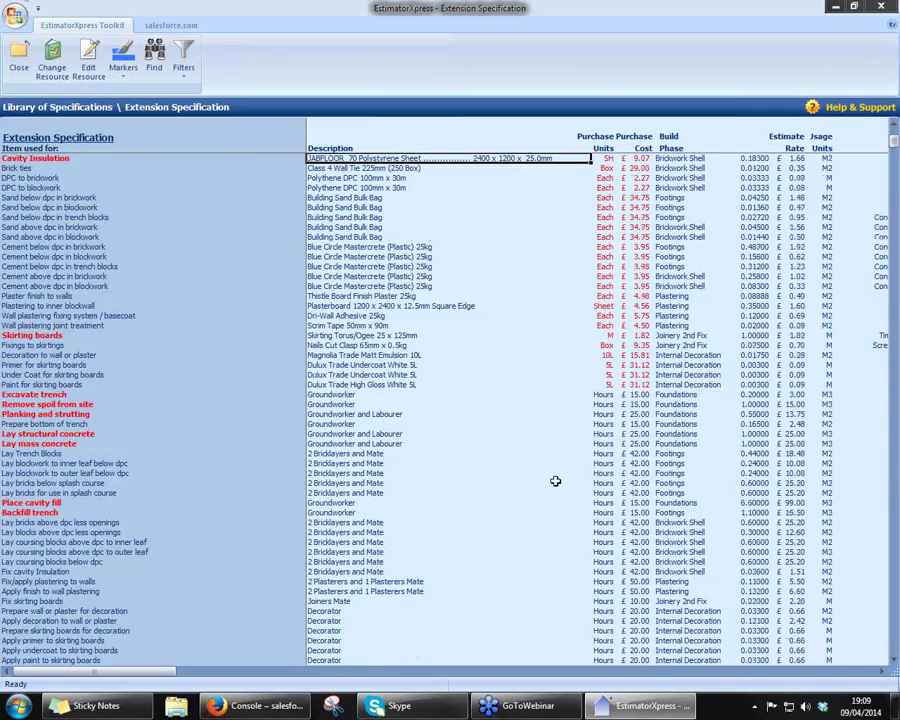
{"action": "scroll", "coordinate": [555, 481], "scroll_direction": "down", "scroll_amount": 2}
{"action": "scroll", "coordinate": [555, 481], "scroll_direction": "down", "scroll_amount": 6}
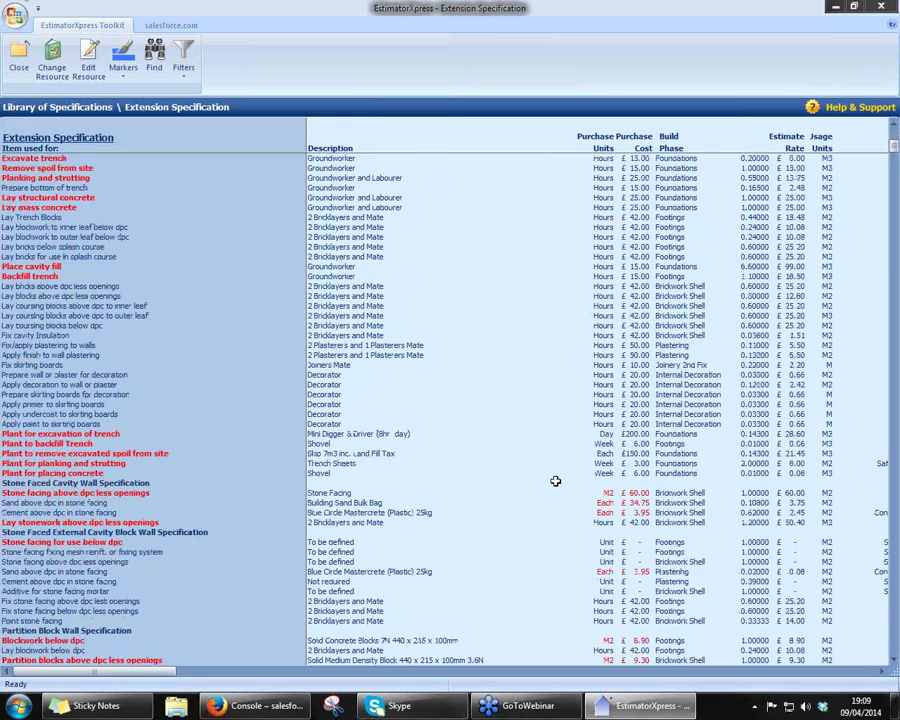
{"action": "scroll", "coordinate": [555, 481], "scroll_direction": "up", "scroll_amount": 13}
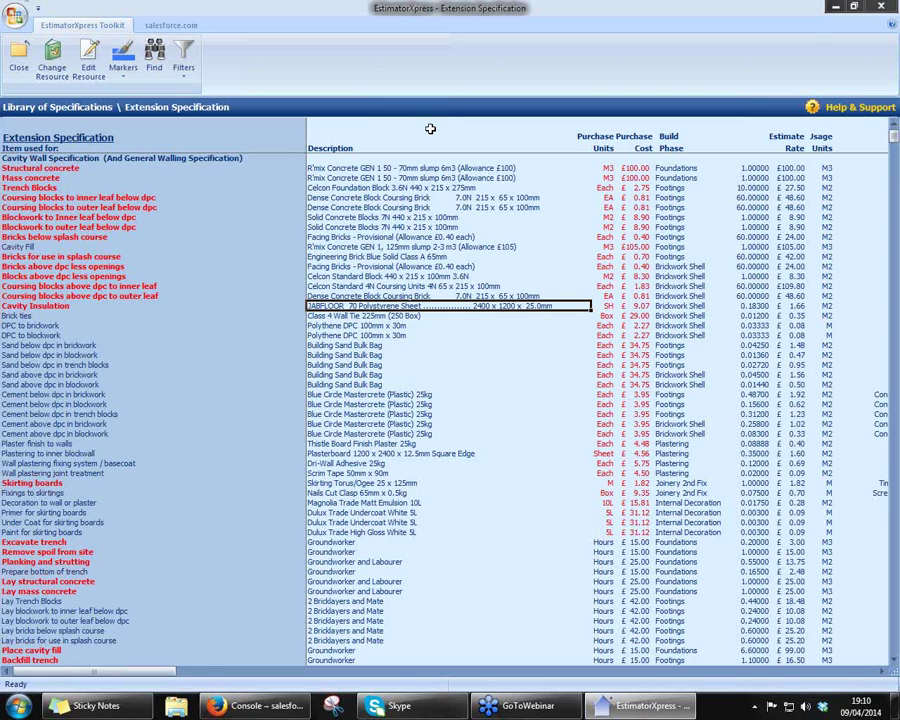
- Change the JABFLOOR 70 resource to KINGSPAN KOOLTHERM K17 25mm board at £35.69 each
{"action": "right_click", "coordinate": [409, 305]}
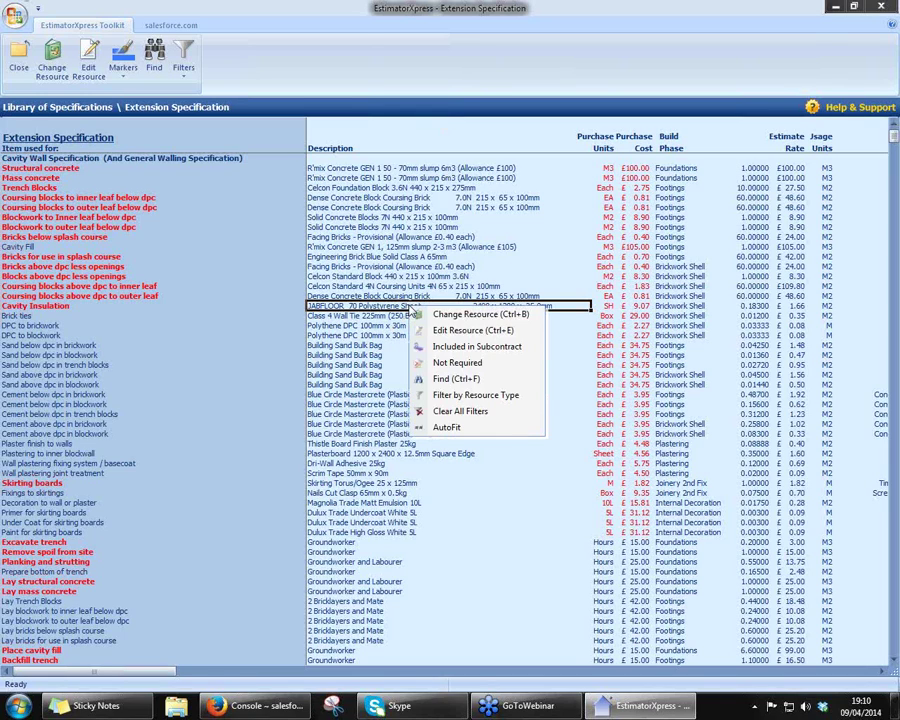
{"action": "left_click", "coordinate": [436, 315]}
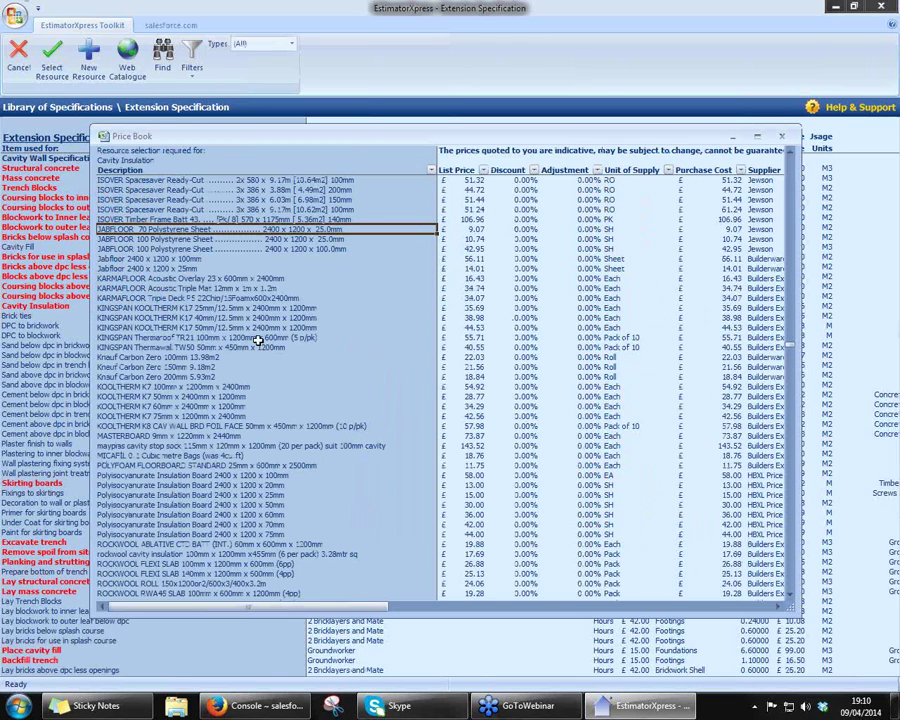
{"action": "left_click", "coordinate": [235, 308]}
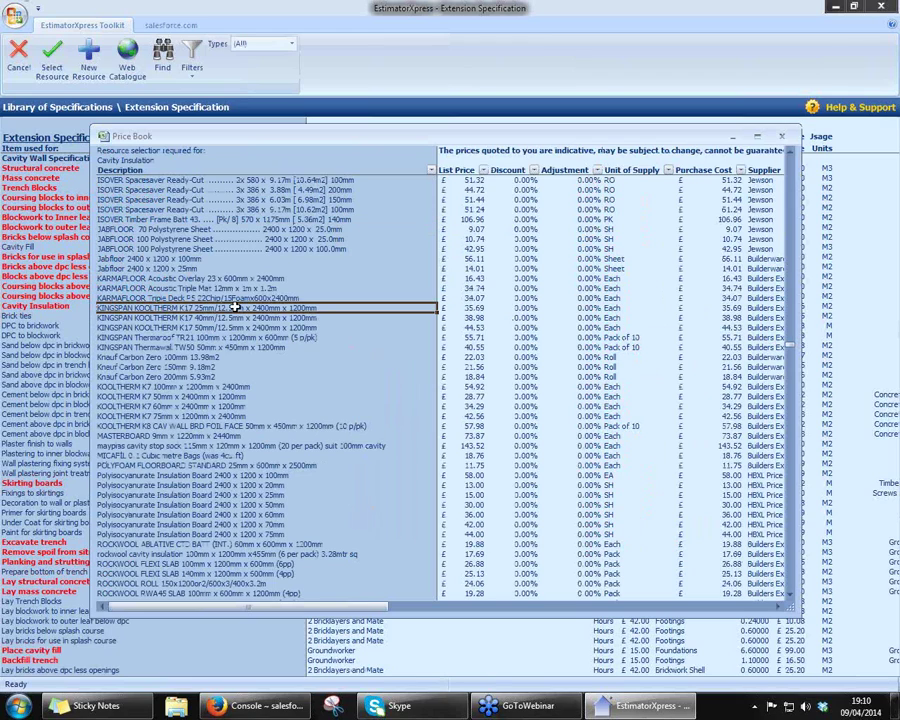
{"action": "double_click", "coordinate": [235, 308]}
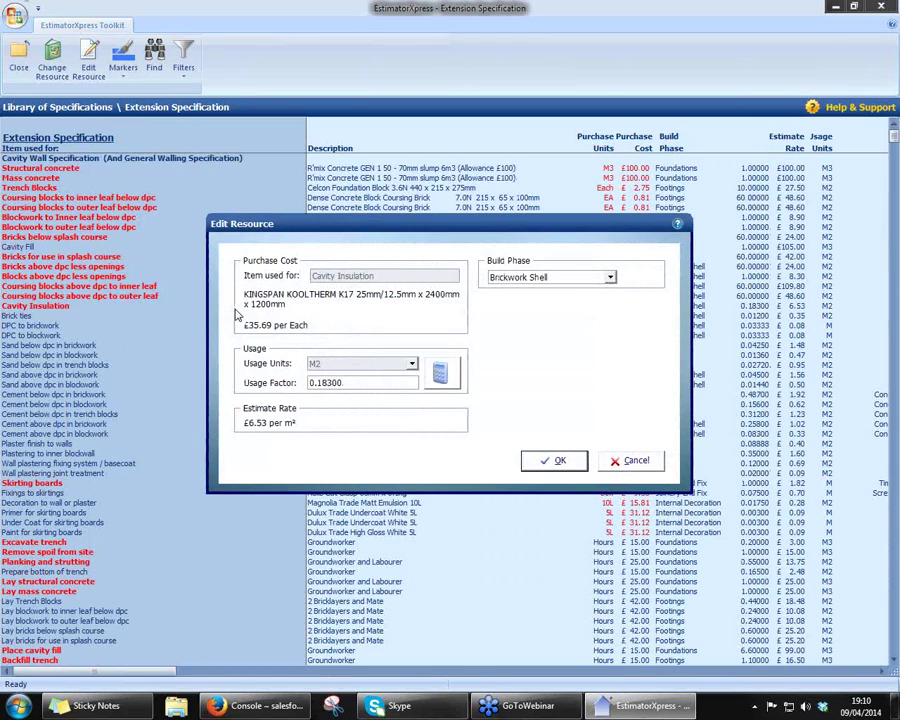
{"action": "left_click", "coordinate": [550, 461]}
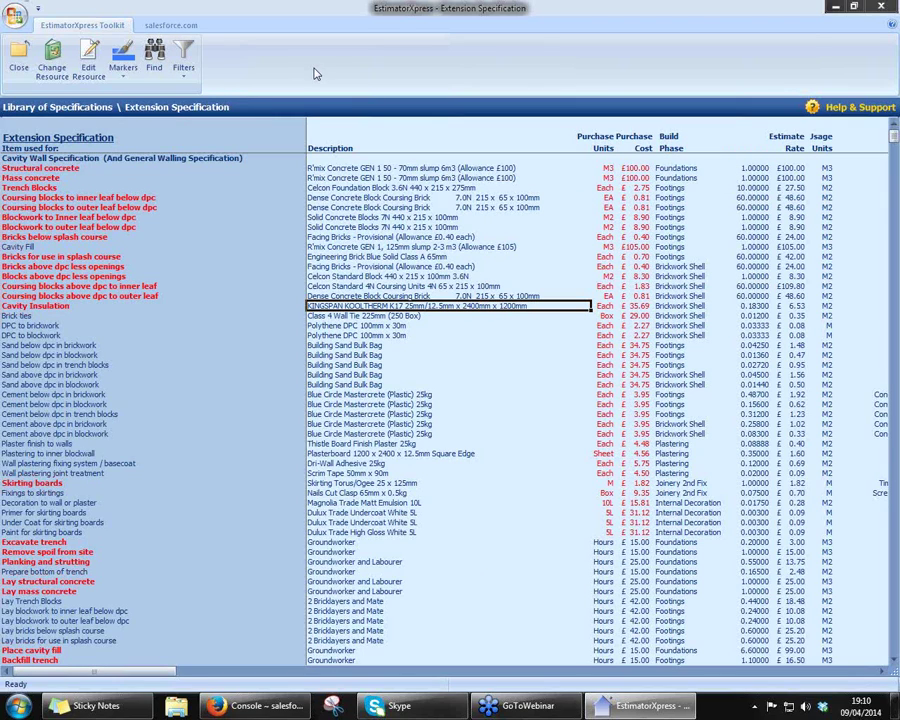
- Close the Extension Specification, browse New Build through Landscaping specifications, then close the library
{"action": "left_click", "coordinate": [17, 60]}
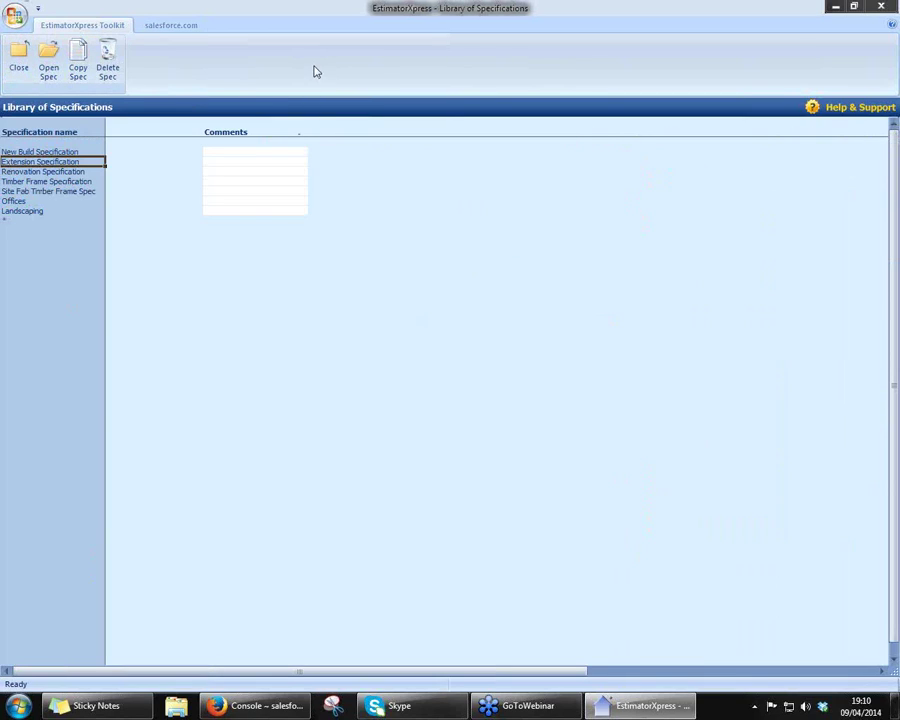
{"action": "left_click", "coordinate": [30, 151]}
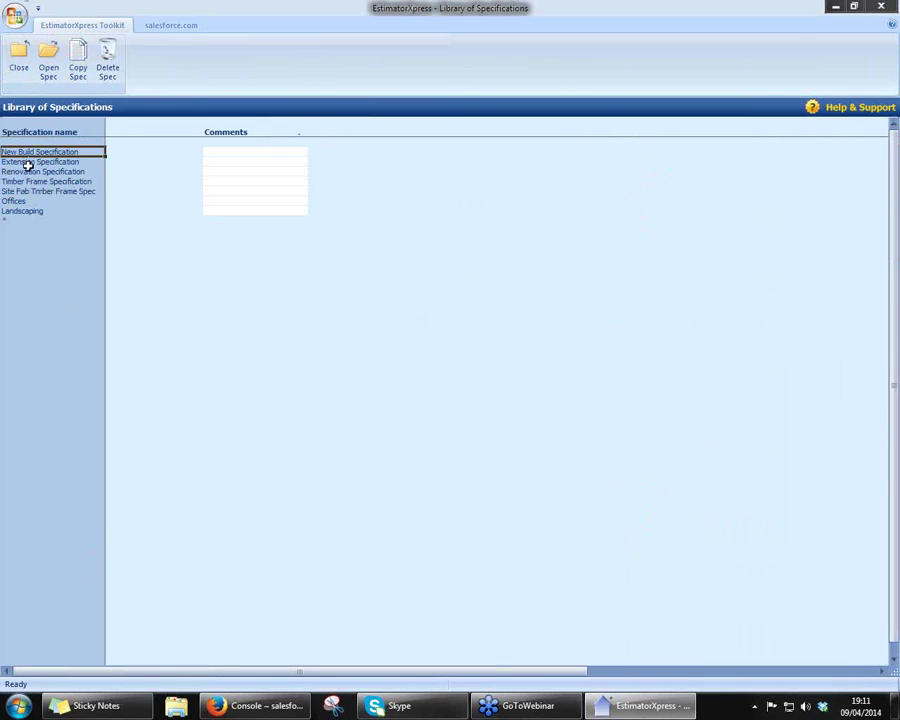
{"action": "left_click", "coordinate": [27, 162]}
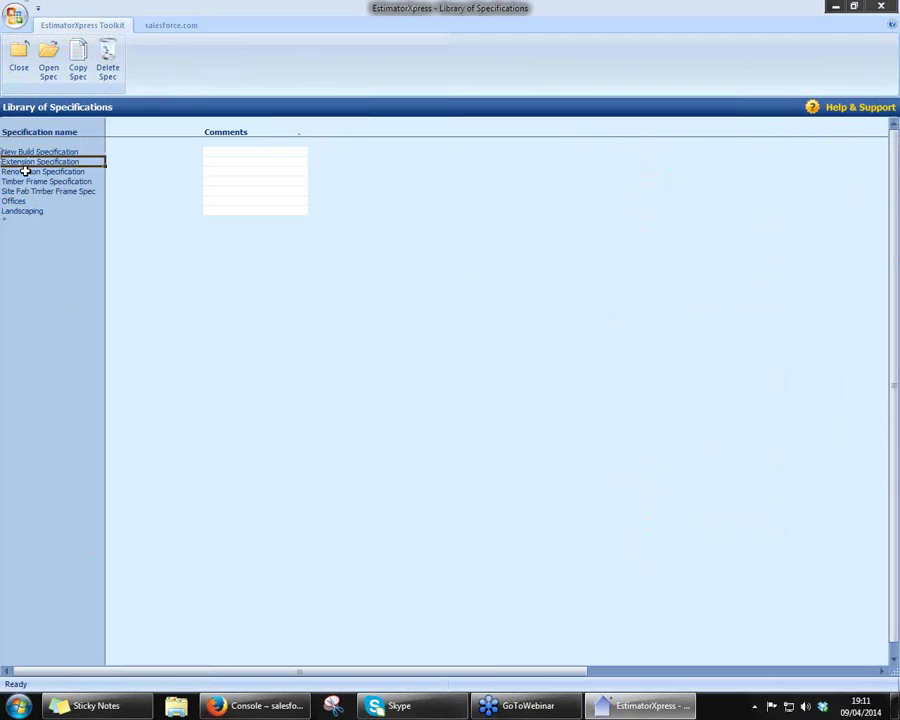
{"action": "left_click", "coordinate": [26, 171]}
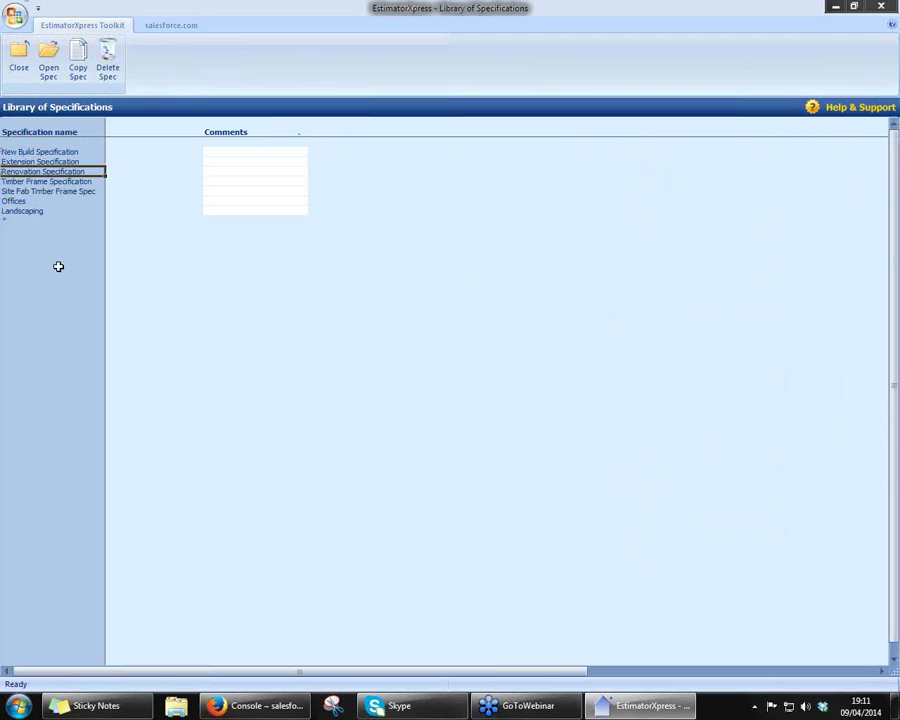
{"action": "left_click", "coordinate": [58, 181]}
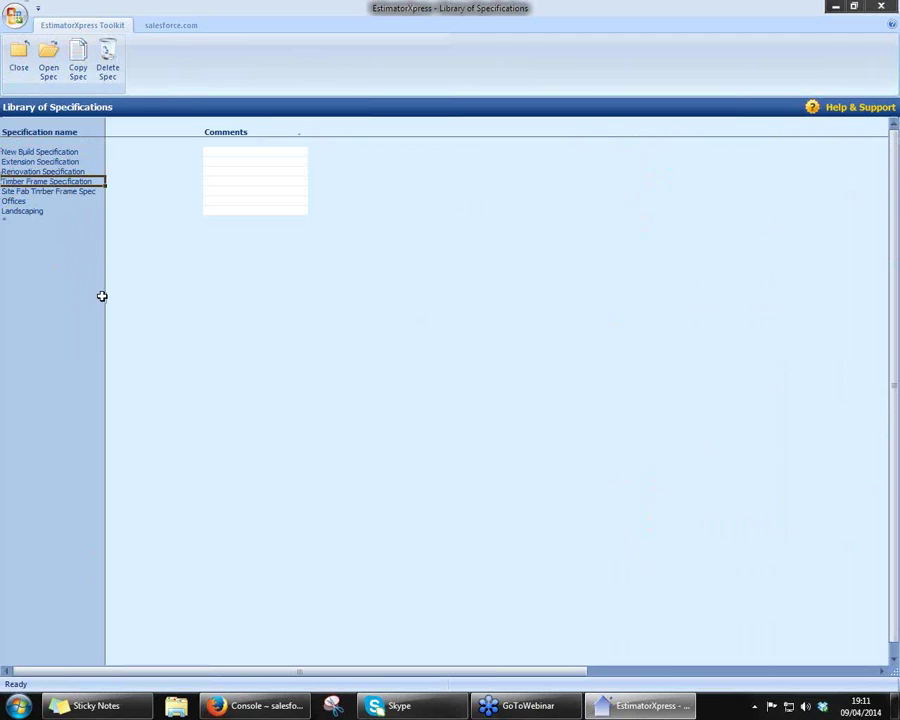
{"action": "left_click", "coordinate": [46, 191]}
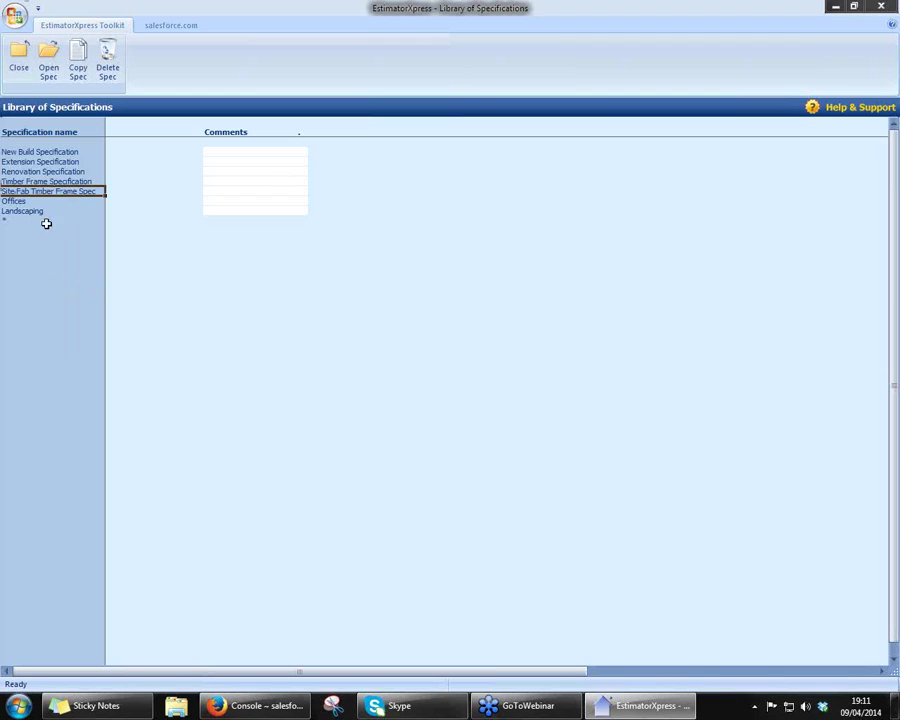
{"action": "left_click", "coordinate": [17, 201]}
{"action": "left_click", "coordinate": [18, 211]}
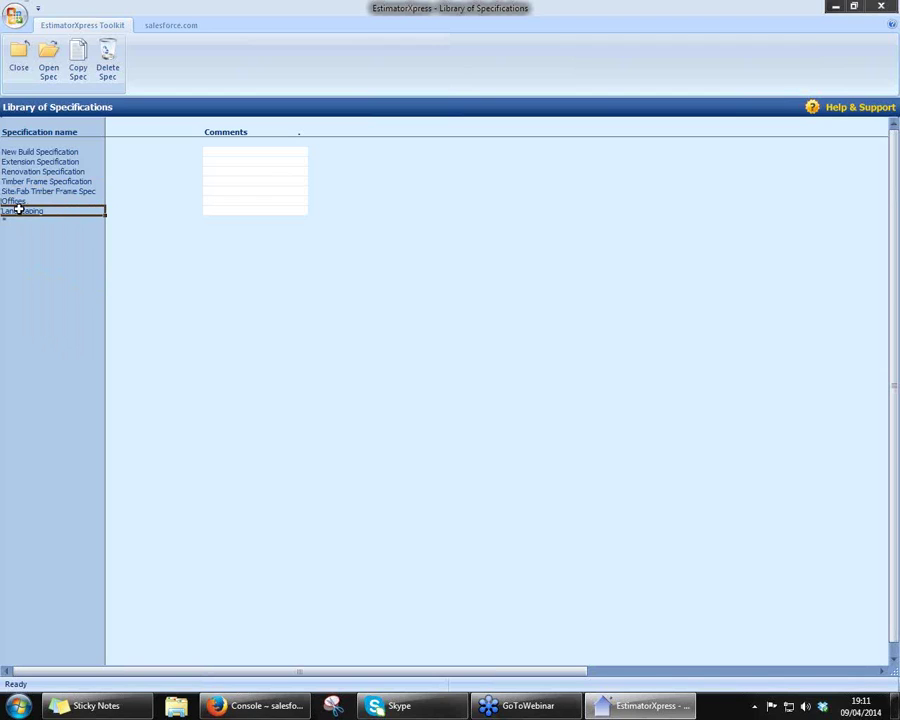
{"action": "left_click", "coordinate": [17, 201]}
{"action": "left_click", "coordinate": [17, 212]}
{"action": "left_click", "coordinate": [36, 151]}
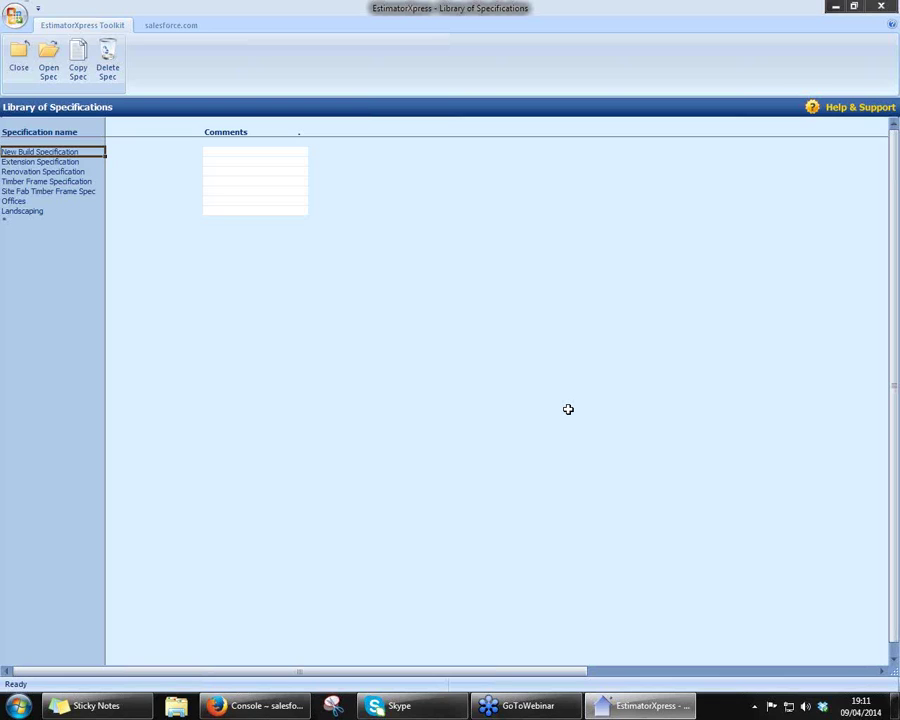
{"action": "left_click", "coordinate": [15, 70]}
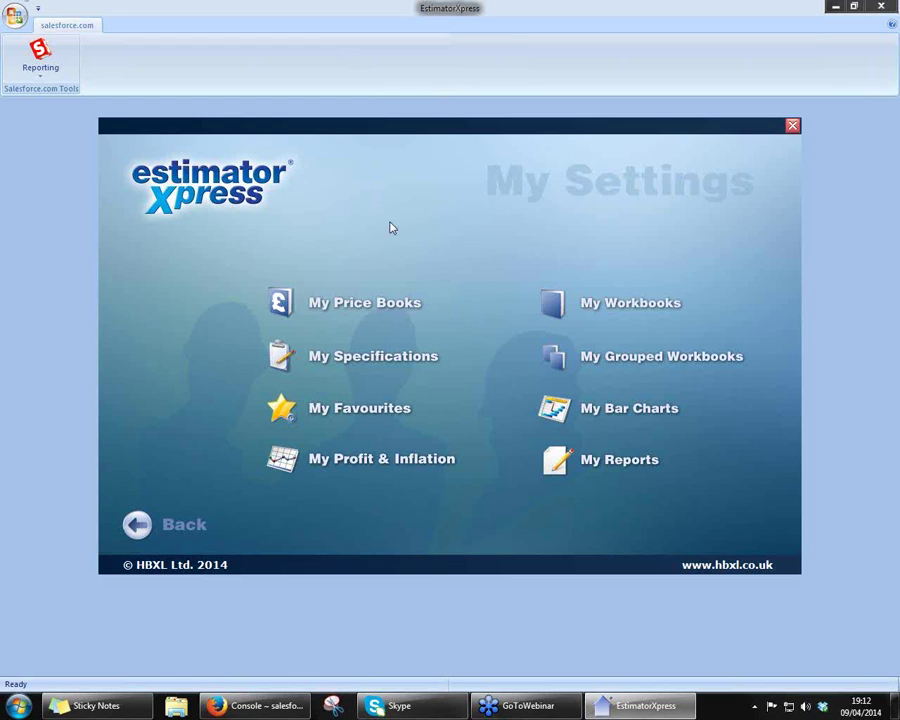
{"action": "left_click", "coordinate": [343, 421]}
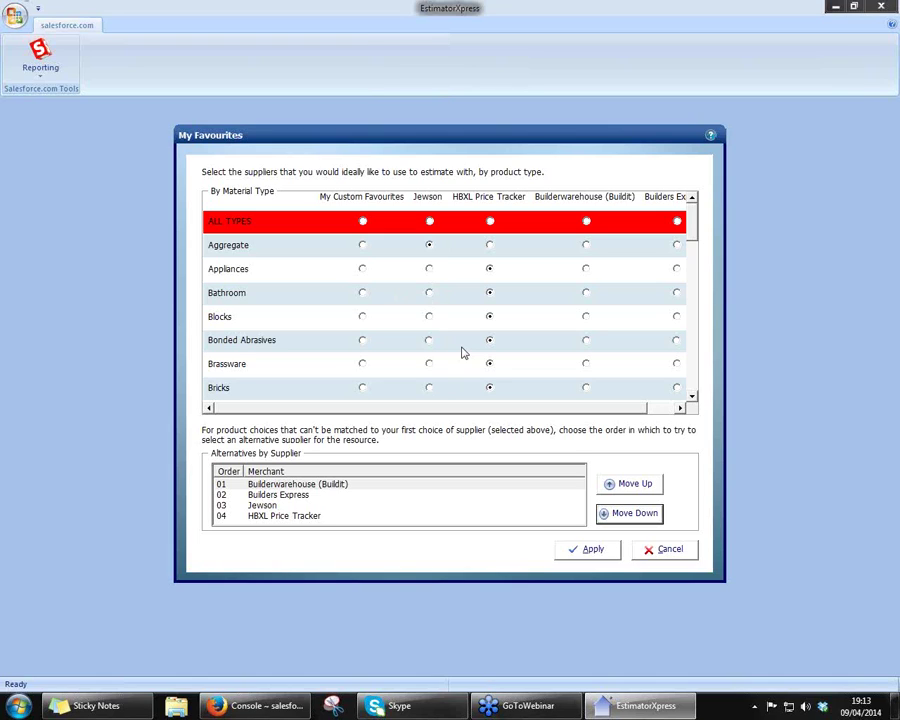
{"action": "left_click", "coordinate": [667, 553]}
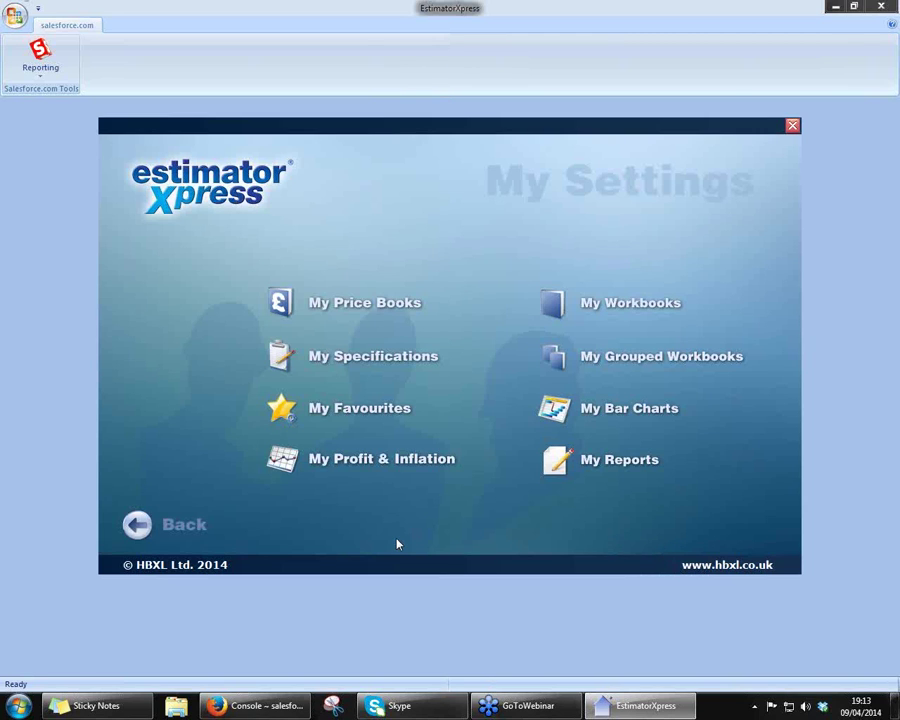
- Confirm the Profit & Inflation defaults of 30% profit, 5% inflation and a 13-week delay
{"action": "left_click", "coordinate": [398, 460]}
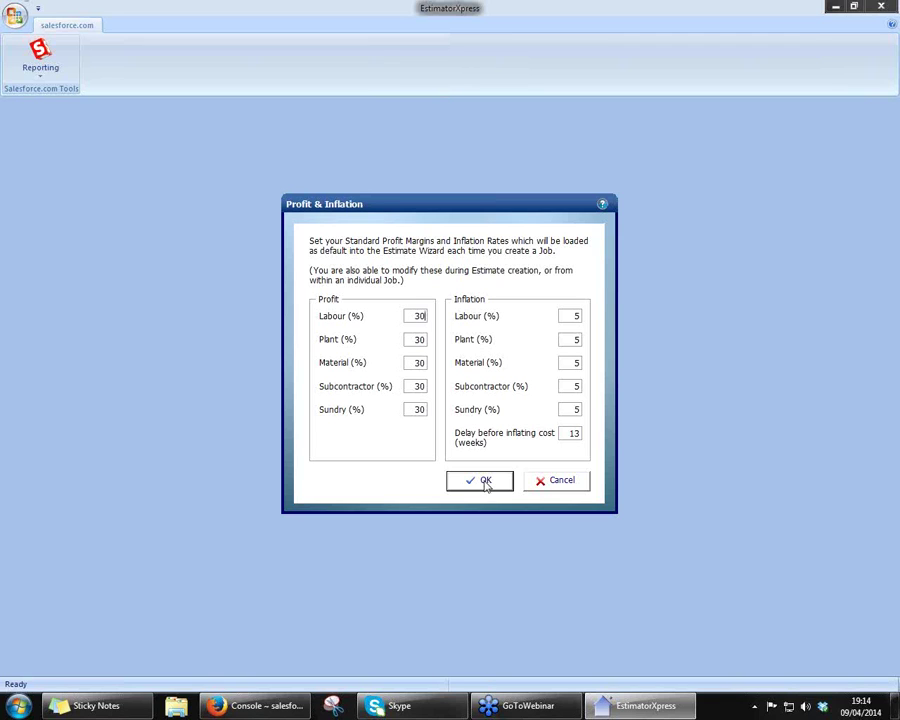
{"action": "left_click", "coordinate": [484, 481]}
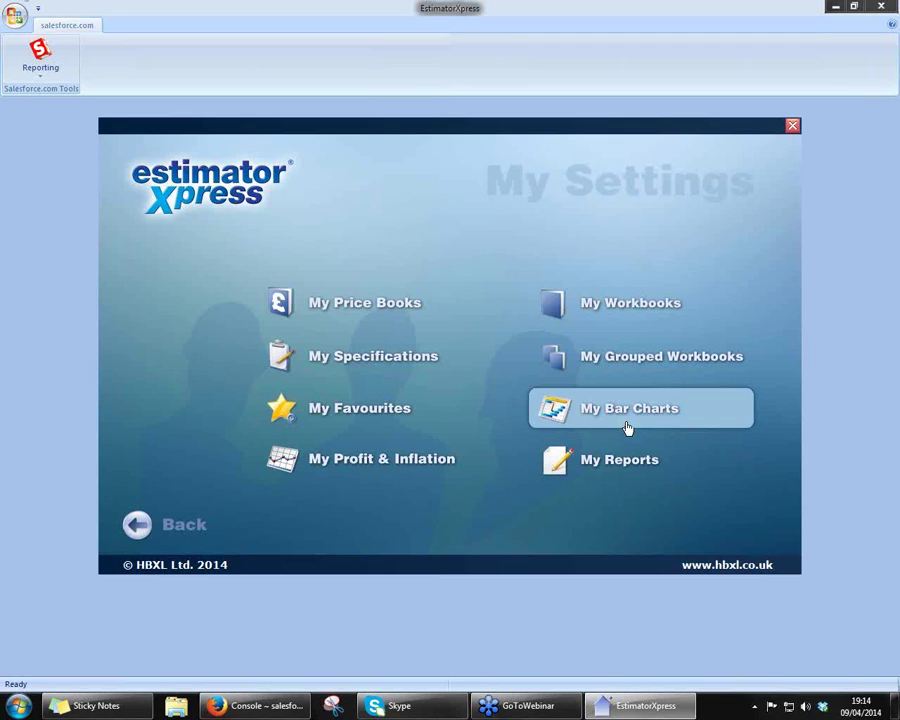
- Open My Grouped Workbooks and review the House, Bungalow, Renovation, Apartment Shell and Apartment Interiors groups
{"action": "left_click", "coordinate": [640, 358]}
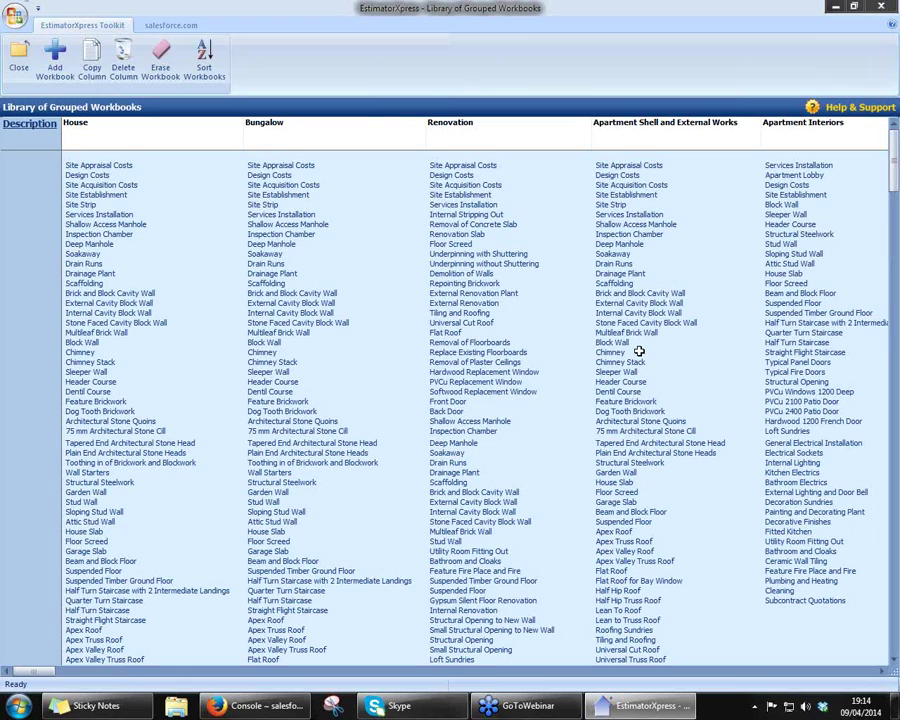
{"action": "left_click", "coordinate": [157, 135]}
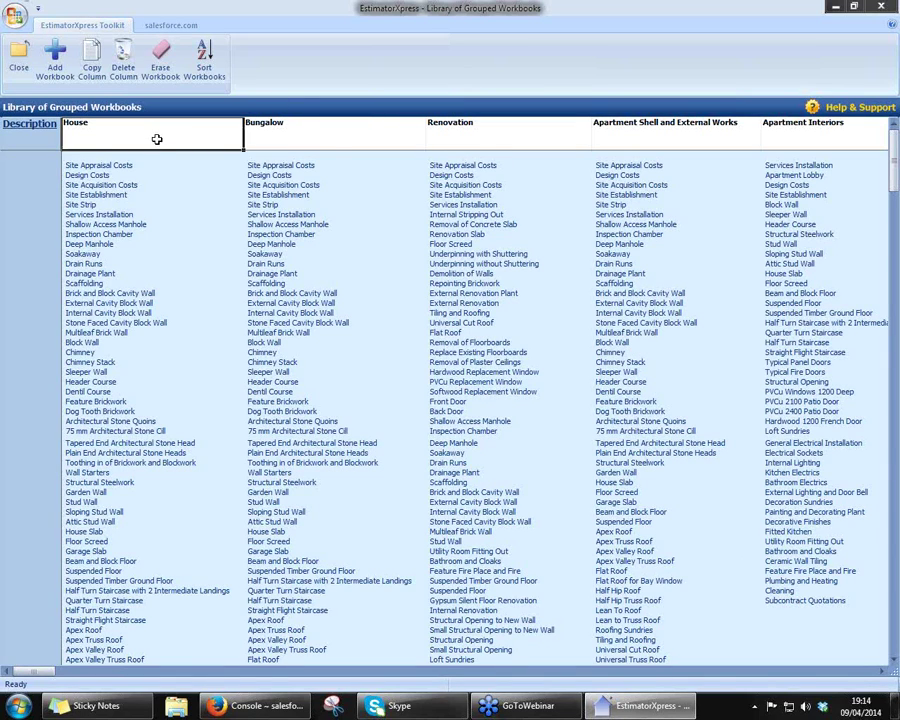
{"action": "left_click", "coordinate": [338, 129]}
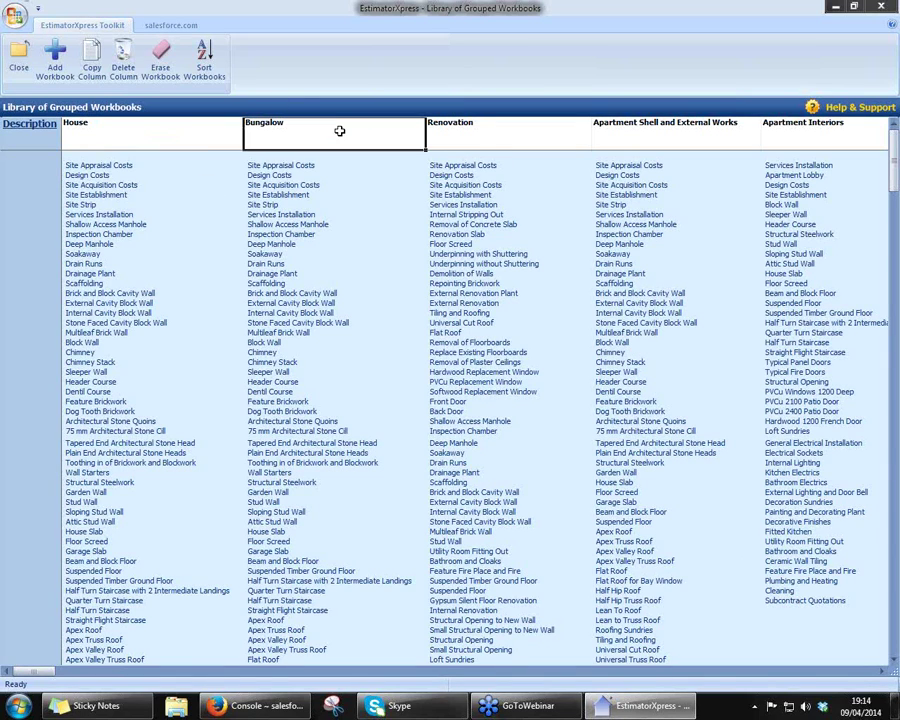
{"action": "left_click", "coordinate": [528, 139]}
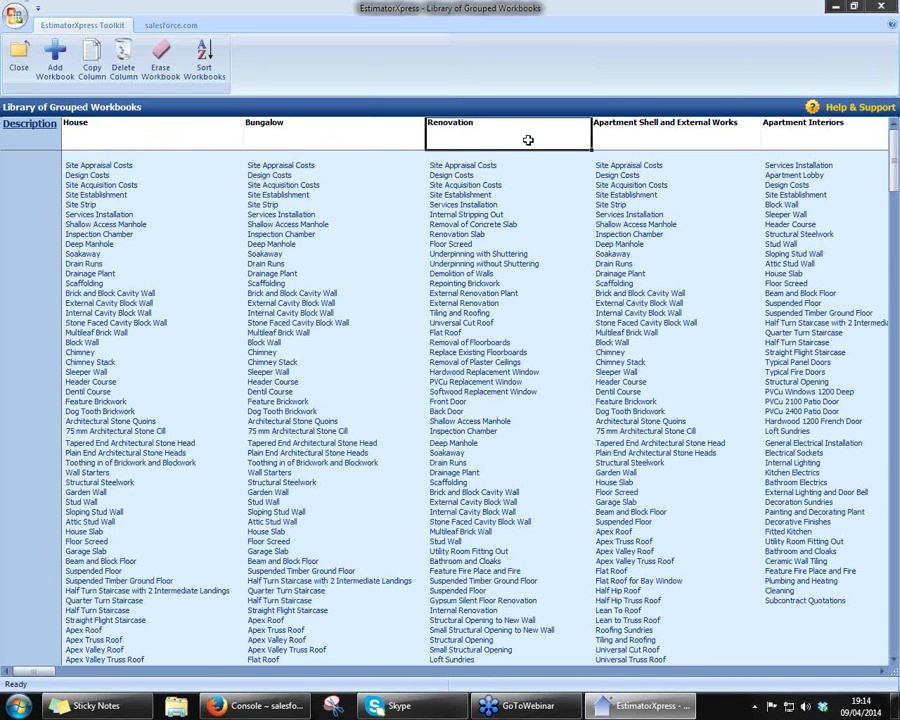
{"action": "left_click", "coordinate": [664, 138]}
{"action": "left_click", "coordinate": [805, 142]}
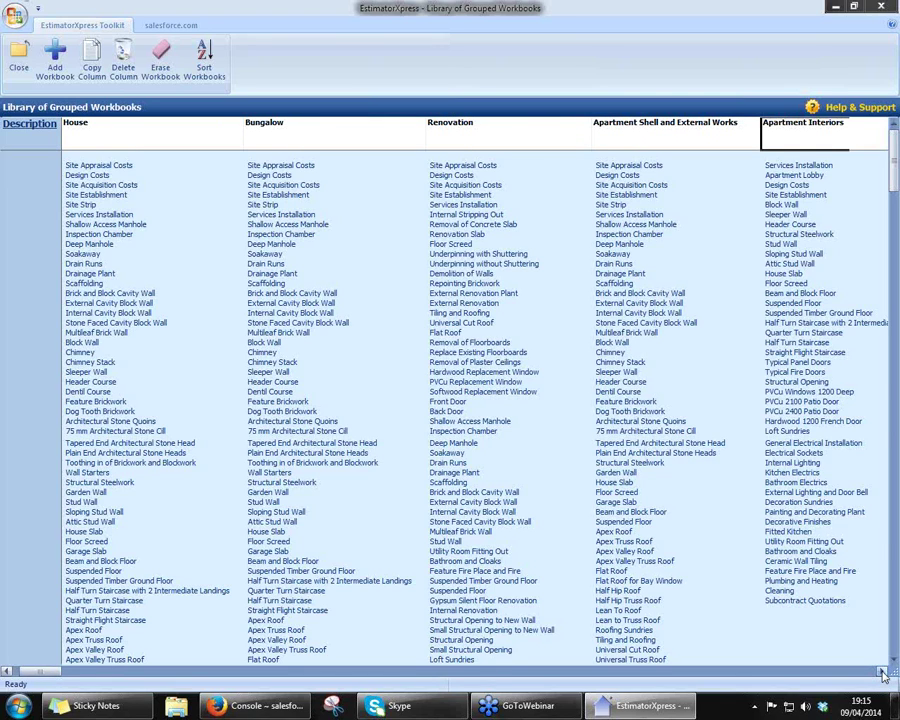
{"action": "left_click", "coordinate": [885, 676]}
{"action": "left_click", "coordinate": [885, 676]}
{"action": "left_click", "coordinate": [885, 676]}
{"action": "left_click", "coordinate": [885, 676]}
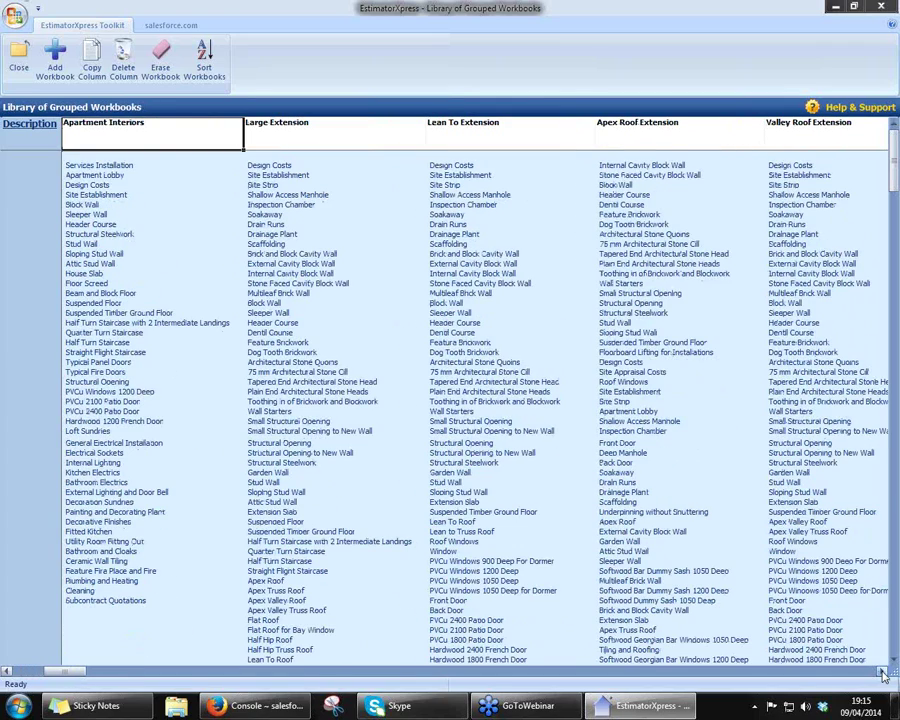
{"action": "left_click", "coordinate": [885, 676]}
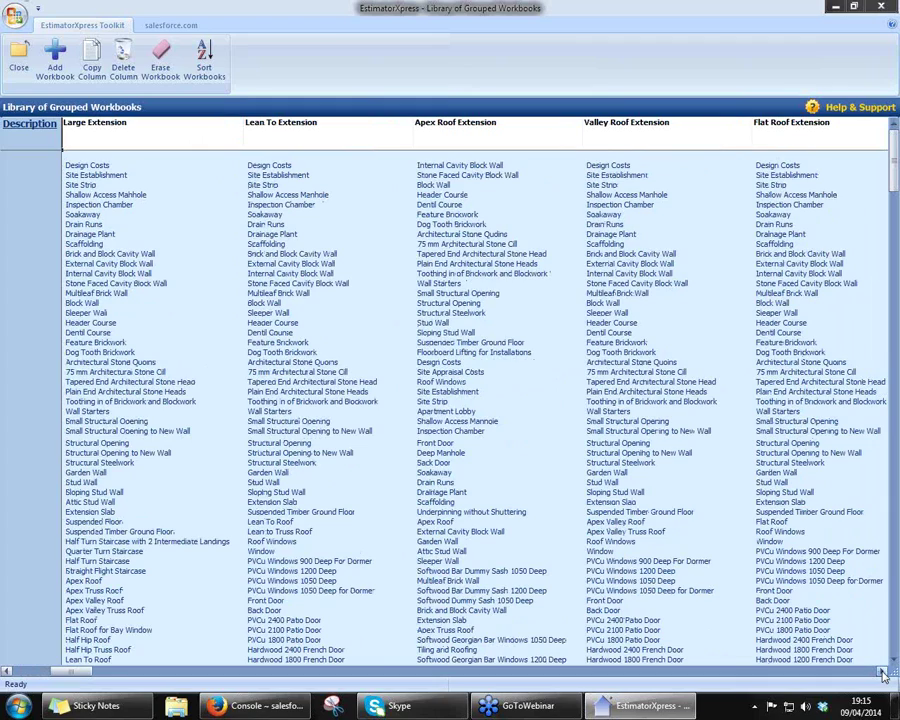
{"action": "left_click", "coordinate": [885, 676]}
{"action": "left_click", "coordinate": [885, 676]}
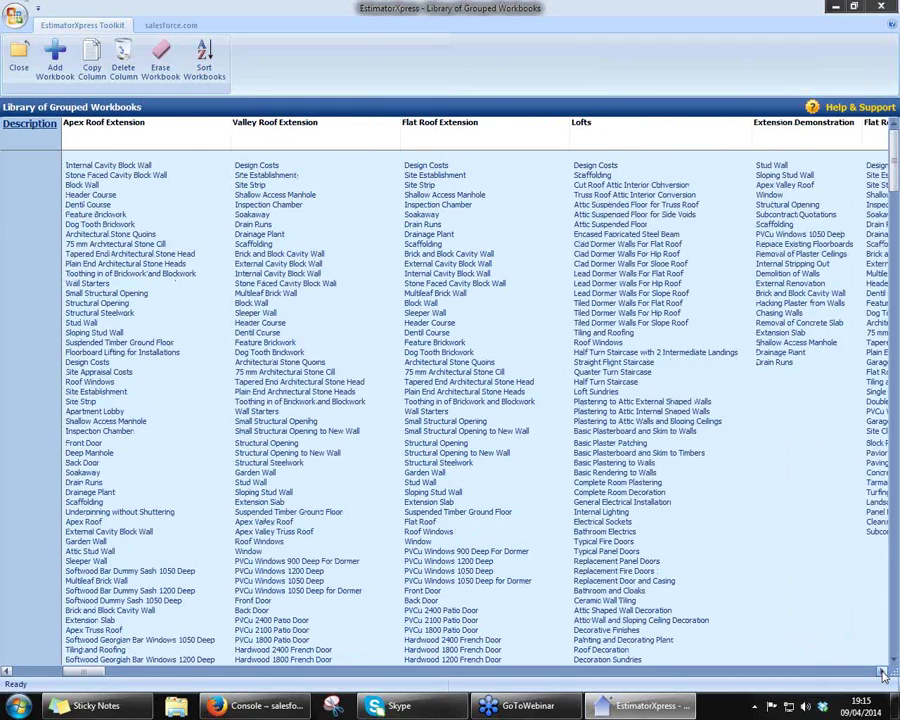
{"action": "left_click", "coordinate": [885, 676]}
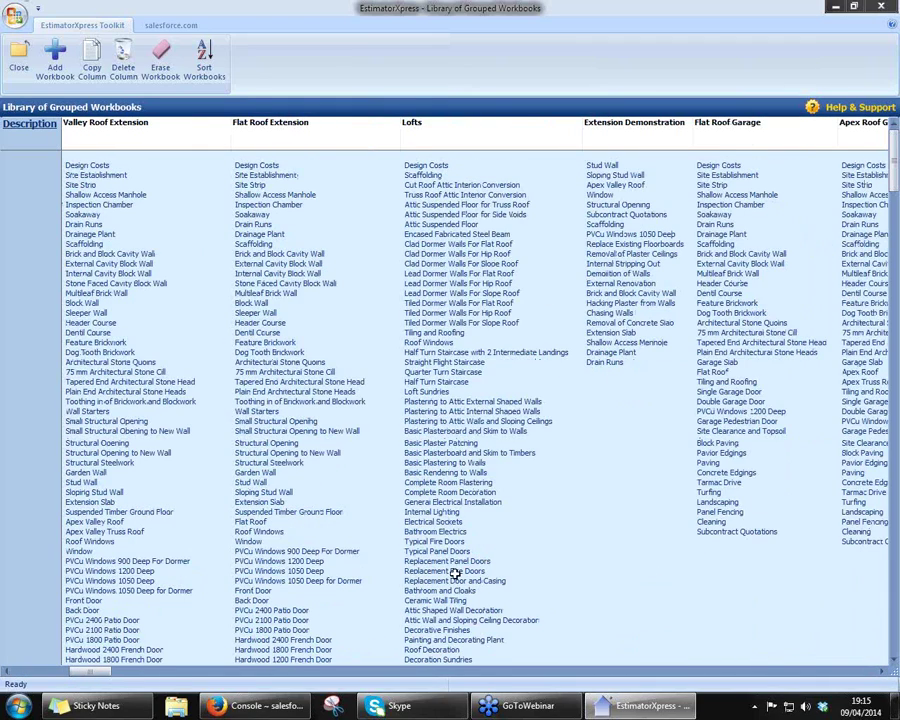
{"action": "left_click", "coordinate": [883, 676]}
{"action": "left_click", "coordinate": [883, 676]}
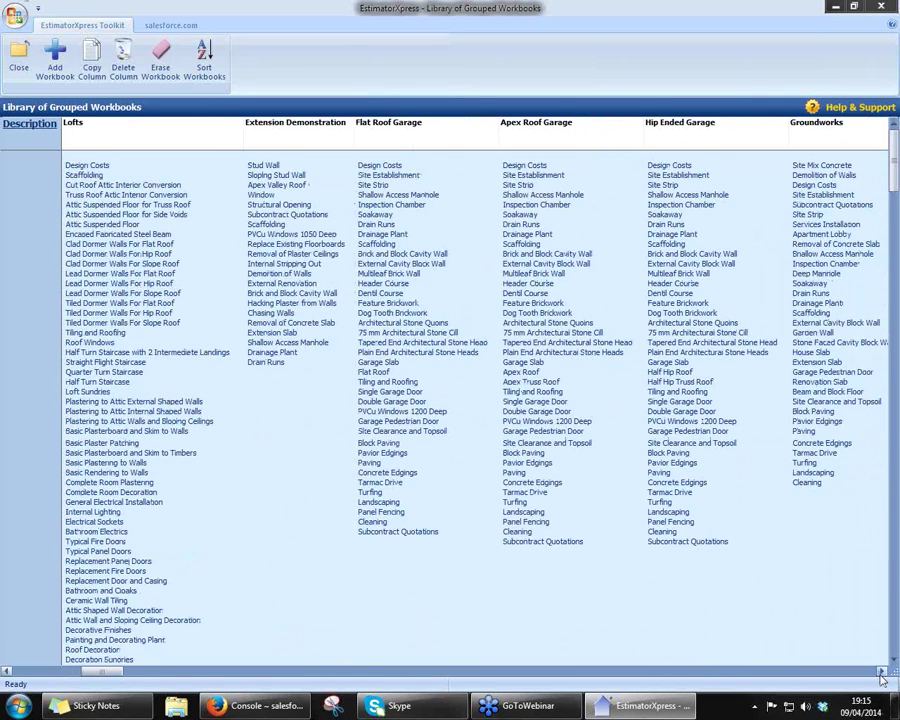
{"action": "left_click", "coordinate": [883, 676]}
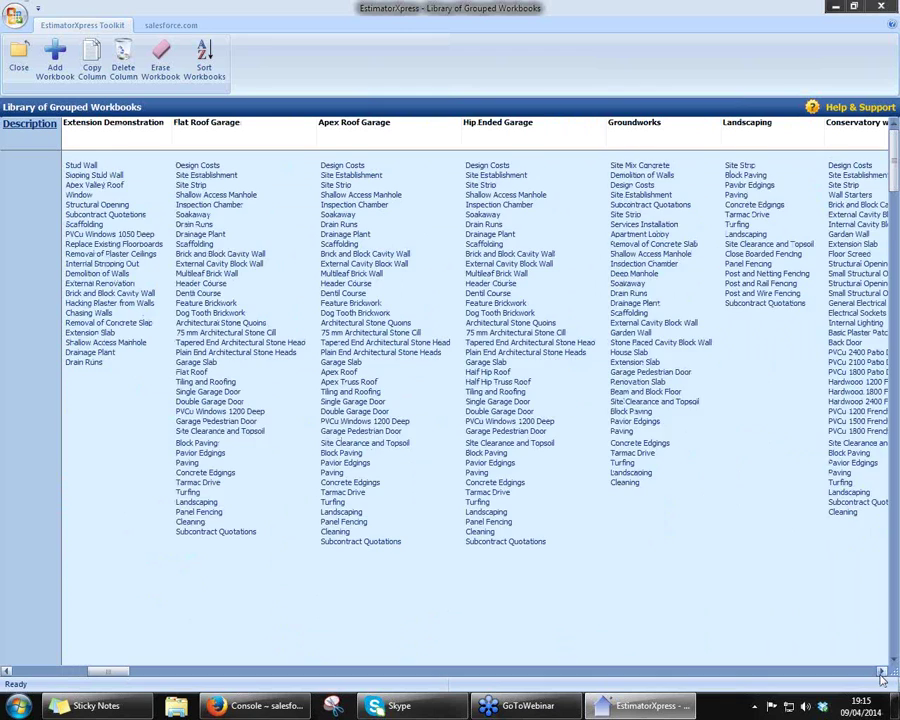
{"action": "left_click", "coordinate": [883, 676]}
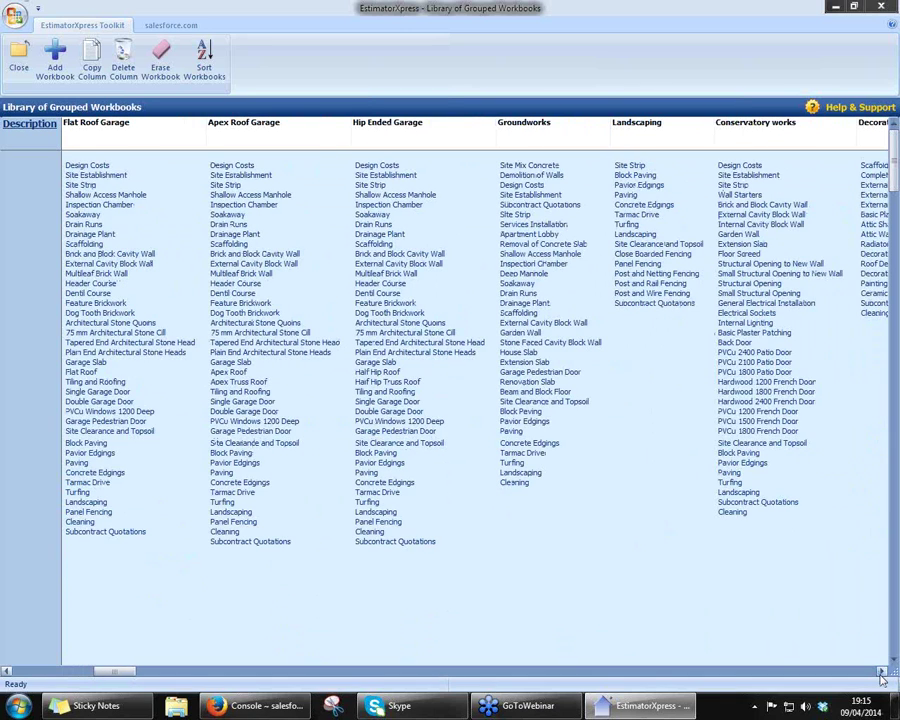
{"action": "left_click", "coordinate": [883, 676]}
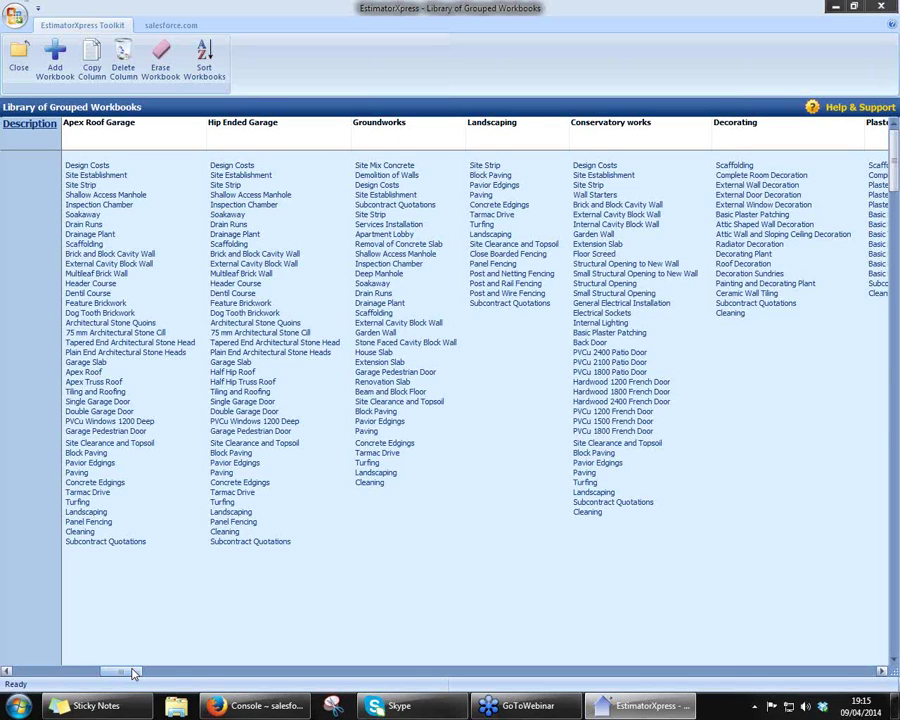
{"action": "left_click_drag", "start_coordinate": [133, 673], "coordinate": [47, 690]}
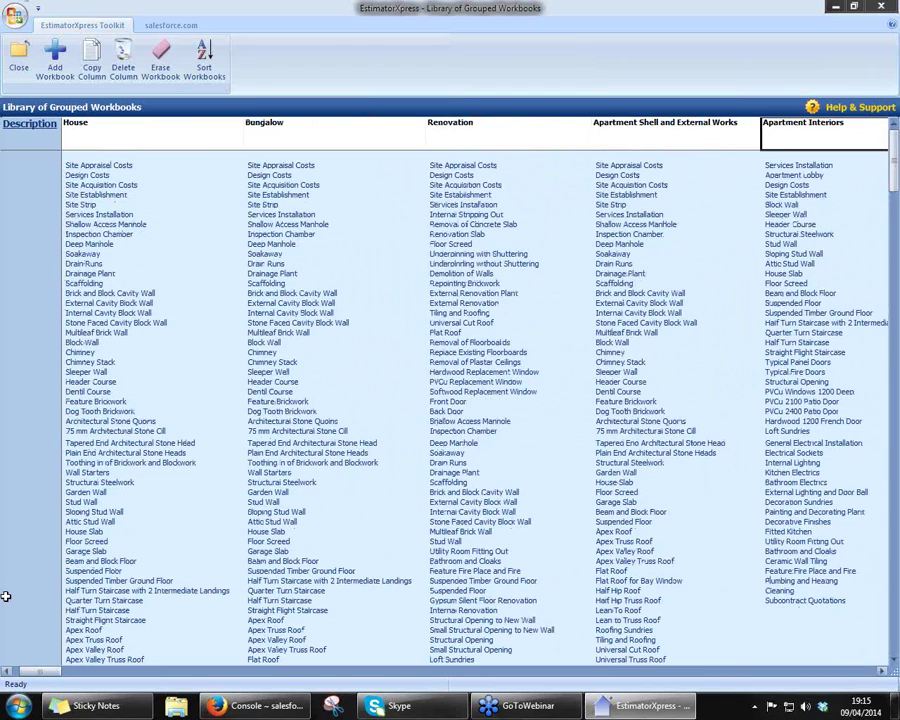
- Close the grouped workbooks library and go back from My Settings to the Main Menu
{"action": "left_click", "coordinate": [19, 60]}
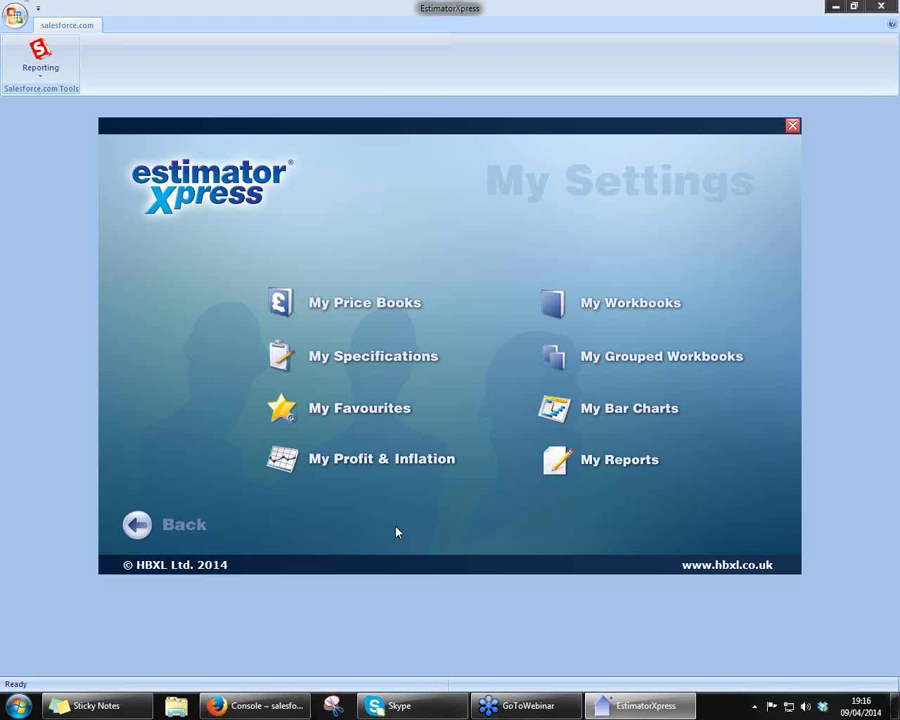
{"action": "left_click", "coordinate": [181, 528]}
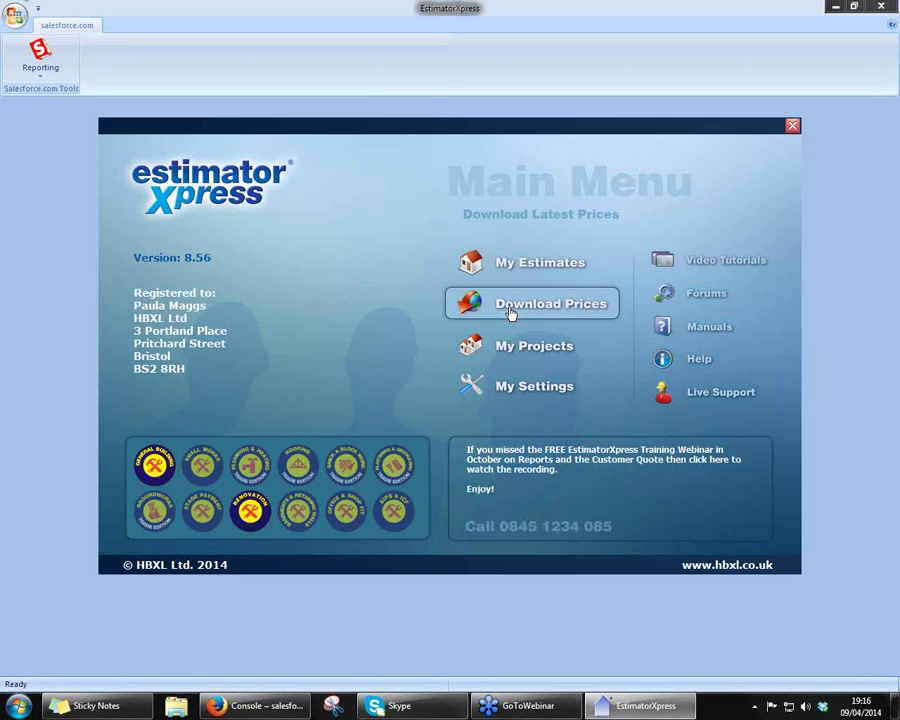
- Open My Estimates and compare Apartment Quote (£278,053.70), Landscaping and Small Works (£871.92) job costs
{"action": "left_click", "coordinate": [519, 257]}
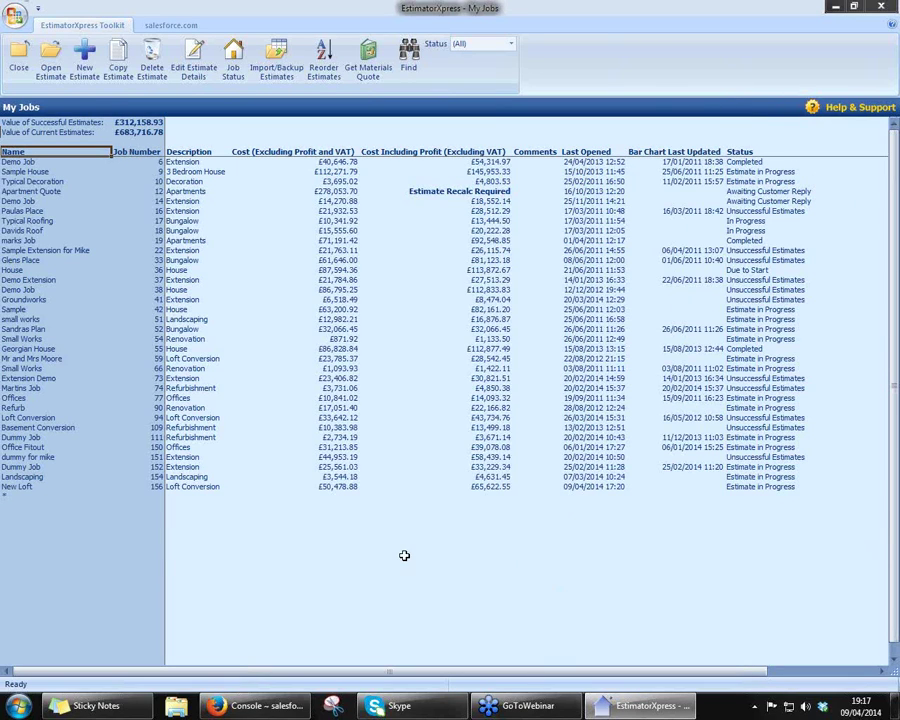
{"action": "left_click", "coordinate": [196, 191]}
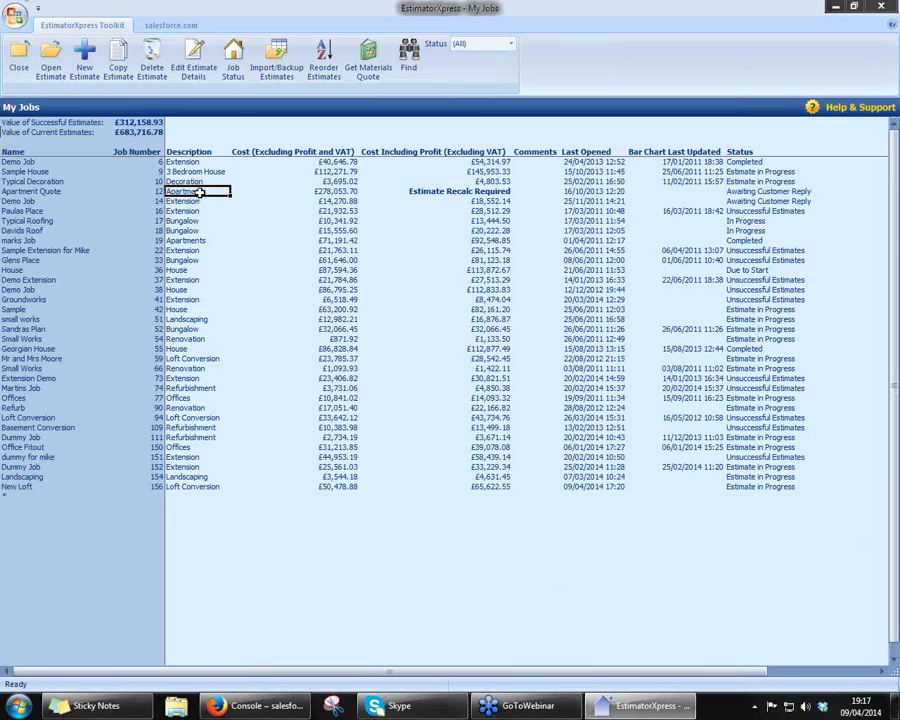
{"action": "left_click", "coordinate": [327, 191]}
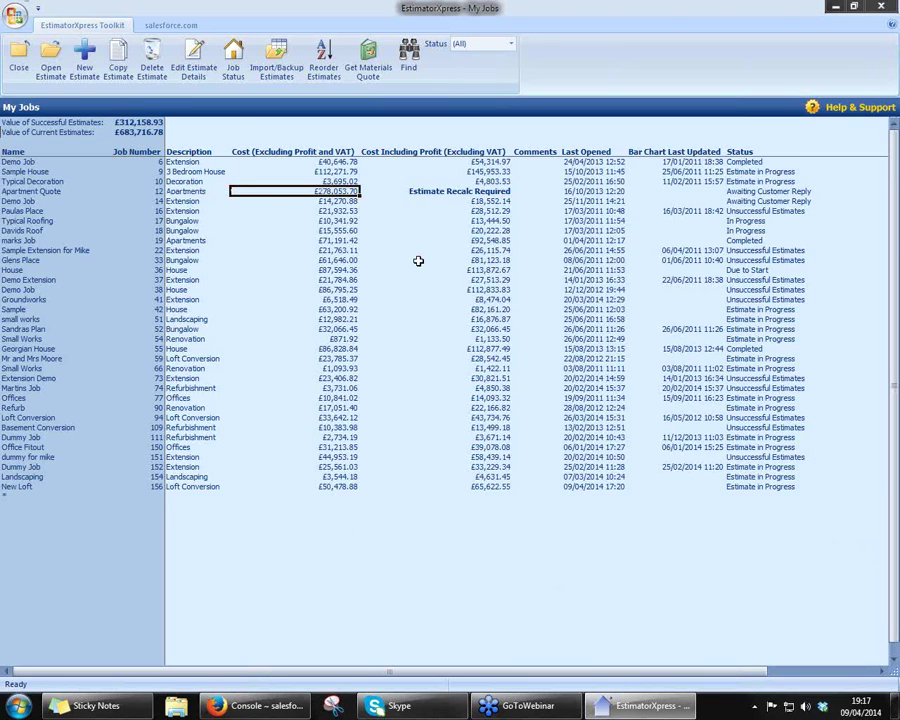
{"action": "left_click", "coordinate": [200, 477]}
{"action": "left_click", "coordinate": [331, 478]}
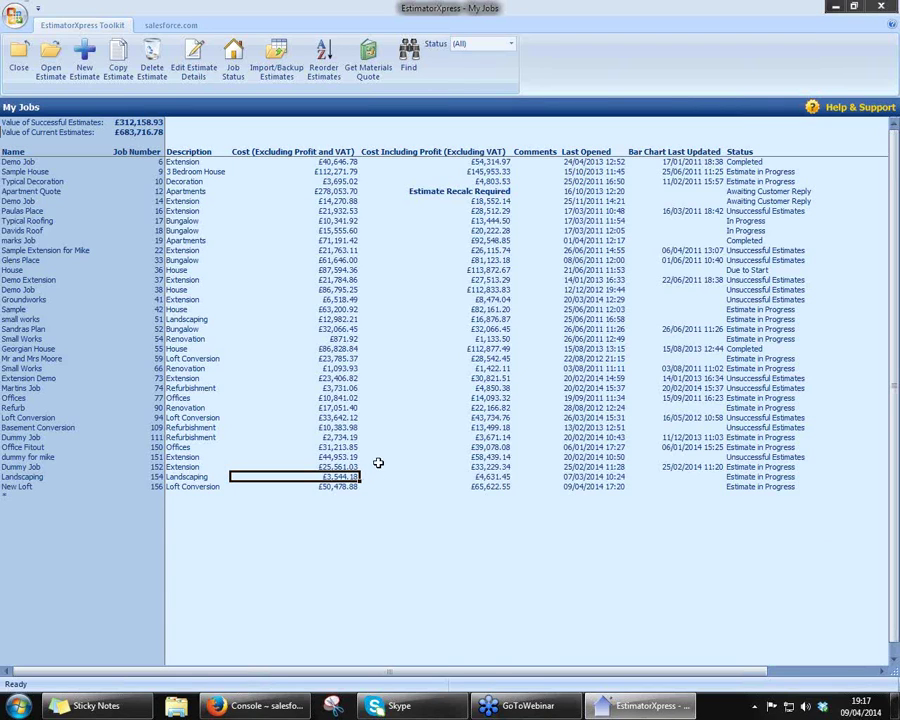
{"action": "left_click", "coordinate": [62, 339]}
{"action": "left_click", "coordinate": [168, 340]}
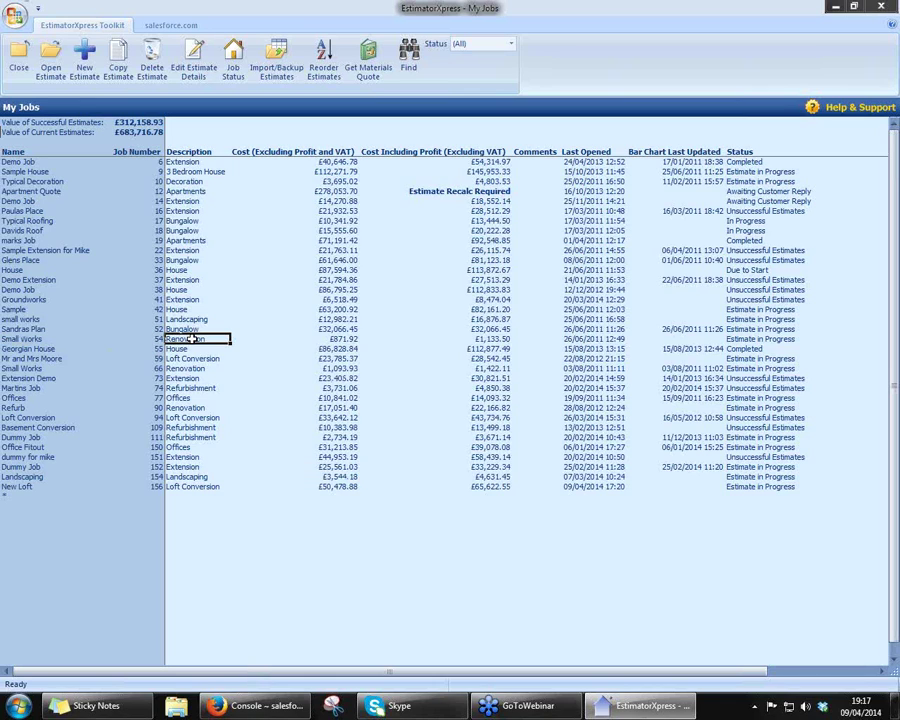
{"action": "left_click", "coordinate": [350, 339]}
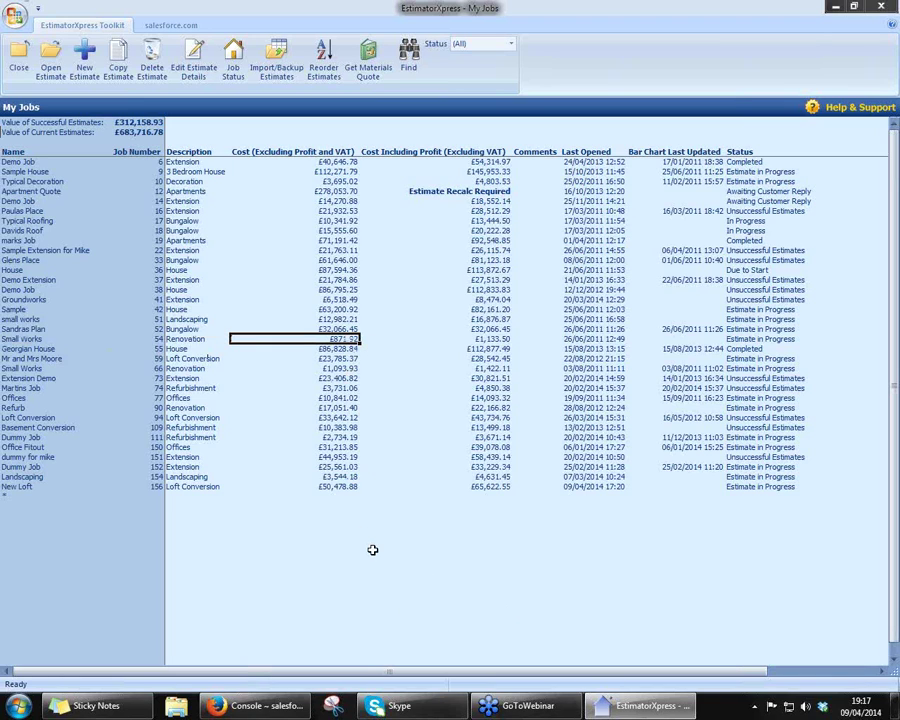
{"action": "left_click", "coordinate": [330, 191]}
{"action": "left_click", "coordinate": [345, 340]}
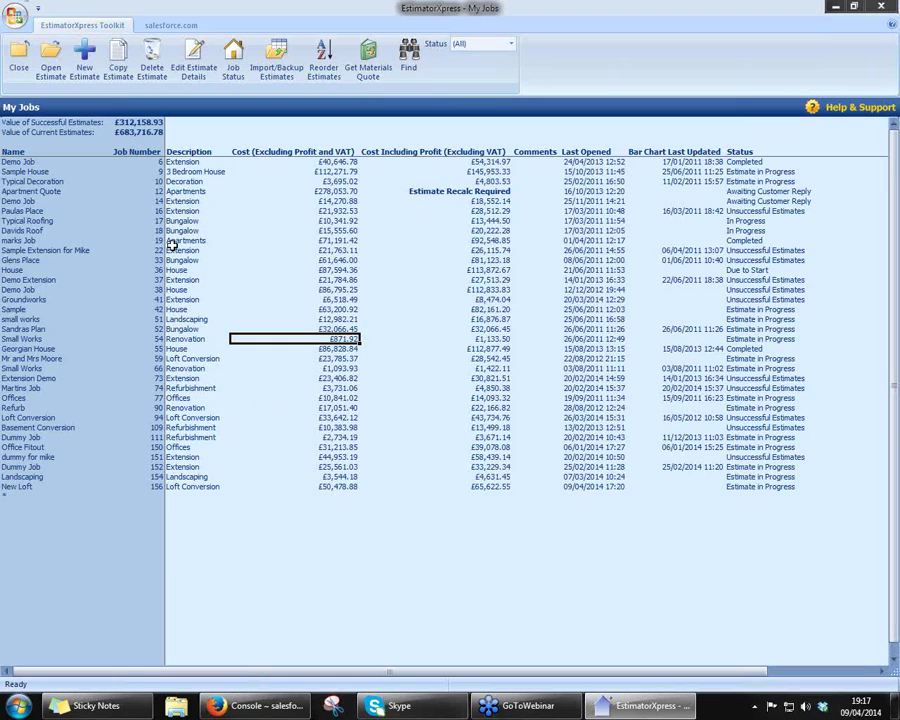
- Create estimate 'Webinar Job' with job description Extension and job number 157, then continue to Step 2
{"action": "left_click", "coordinate": [86, 70]}
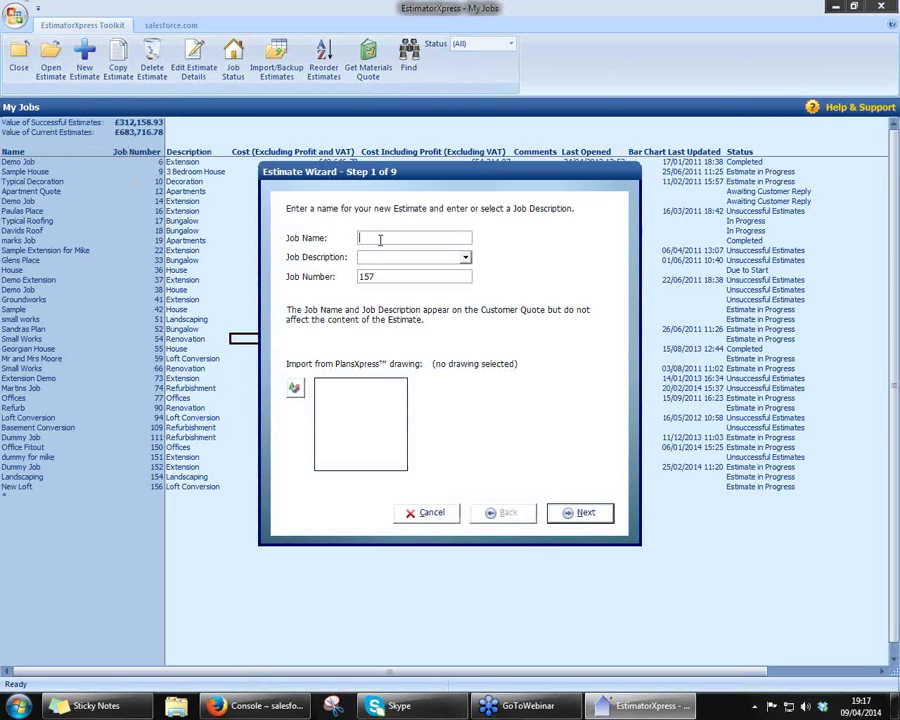
{"action": "type", "text": "Webinar Job"}
{"action": "left_click", "coordinate": [465, 258]}
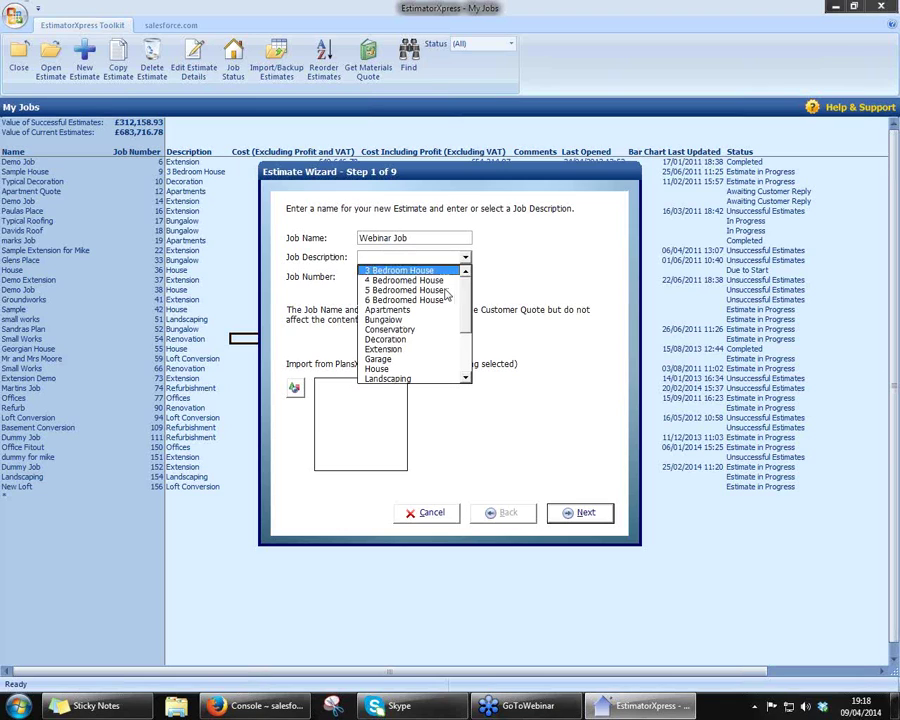
{"action": "left_click", "coordinate": [427, 350]}
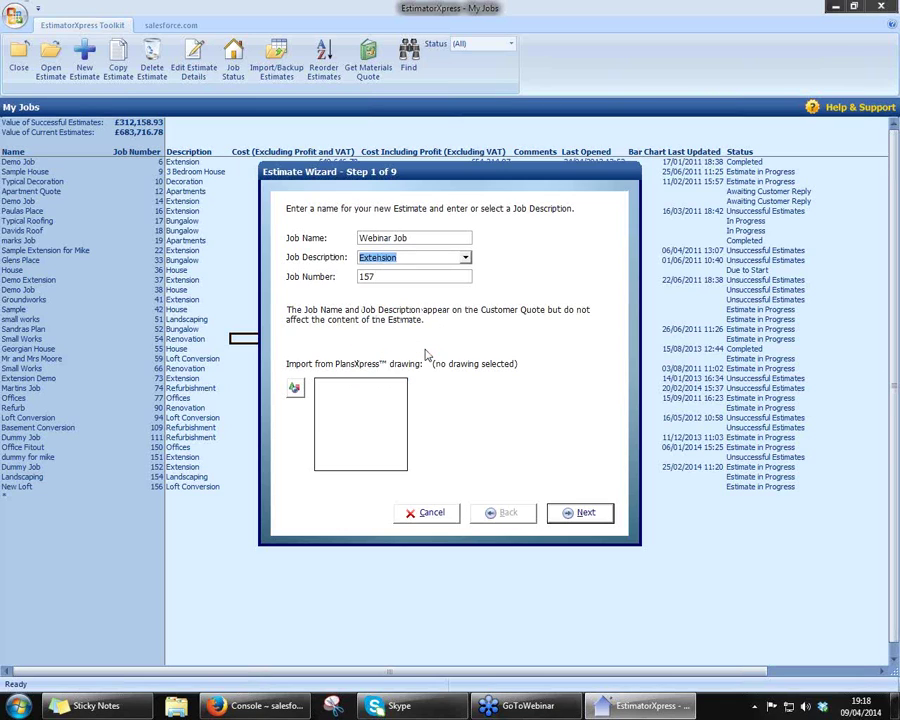
{"action": "left_click", "coordinate": [394, 276]}
{"action": "left_click", "coordinate": [588, 513]}
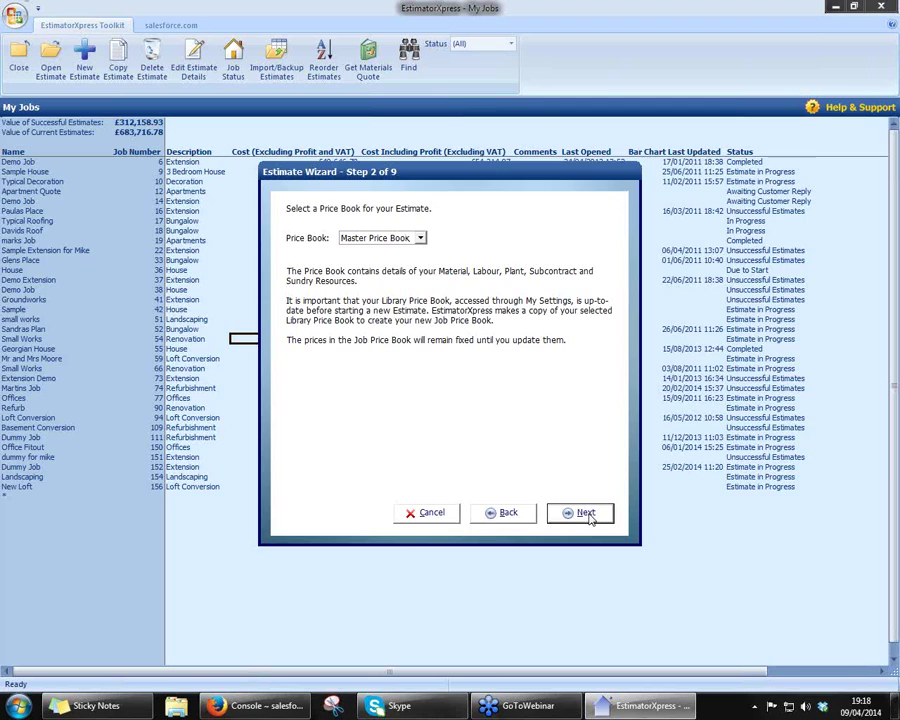
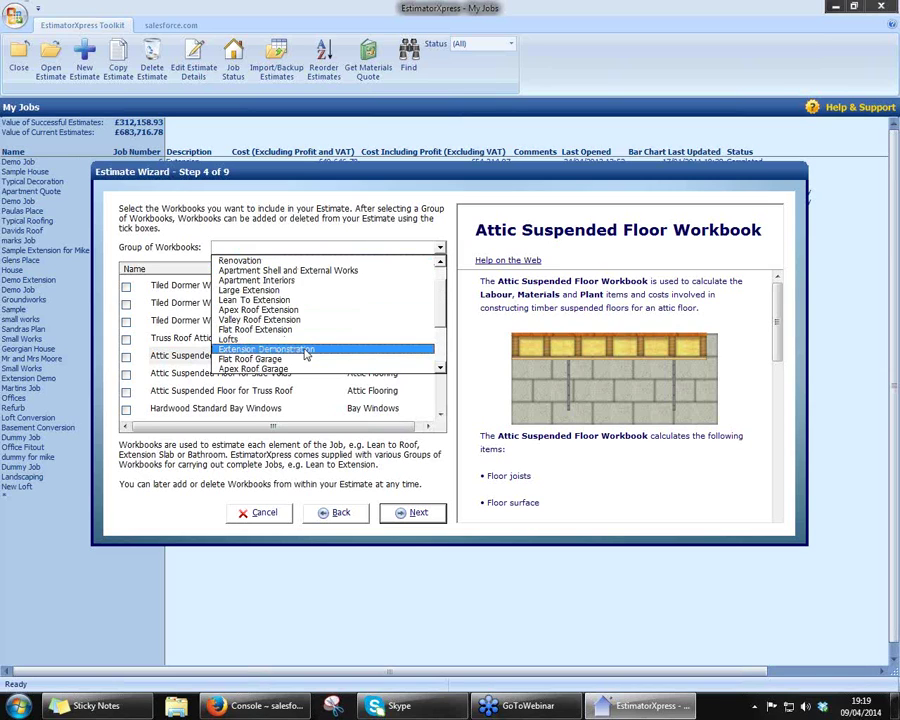
- Include the Extension Demonstration workbooks, set start date 21/04/2014 and choose the Small Extension bar chart
{"action": "left_click", "coordinate": [304, 350]}
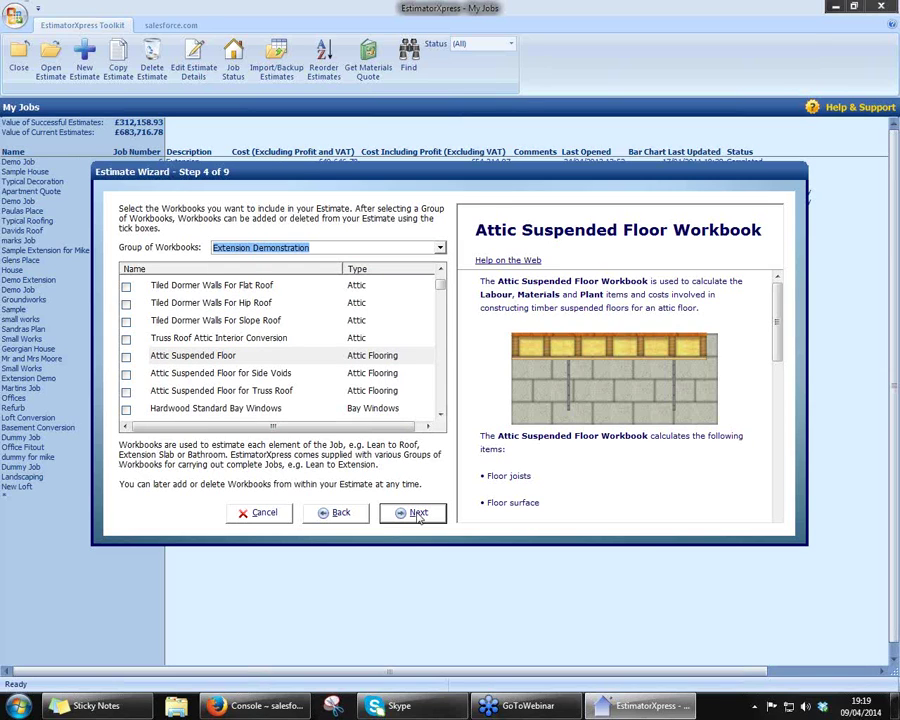
{"action": "left_click", "coordinate": [410, 512]}
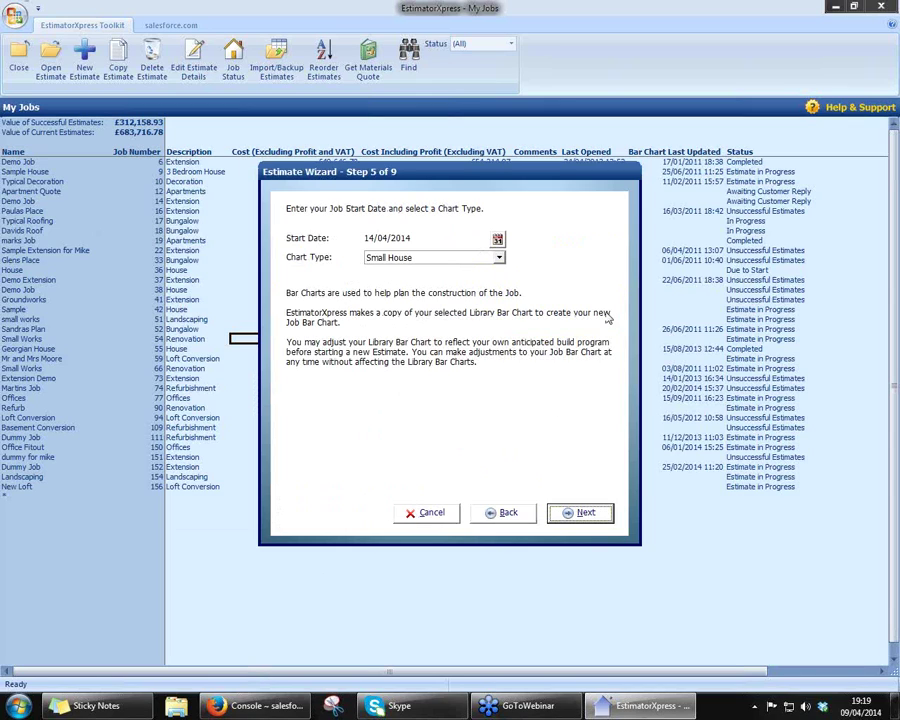
{"action": "left_click", "coordinate": [497, 241]}
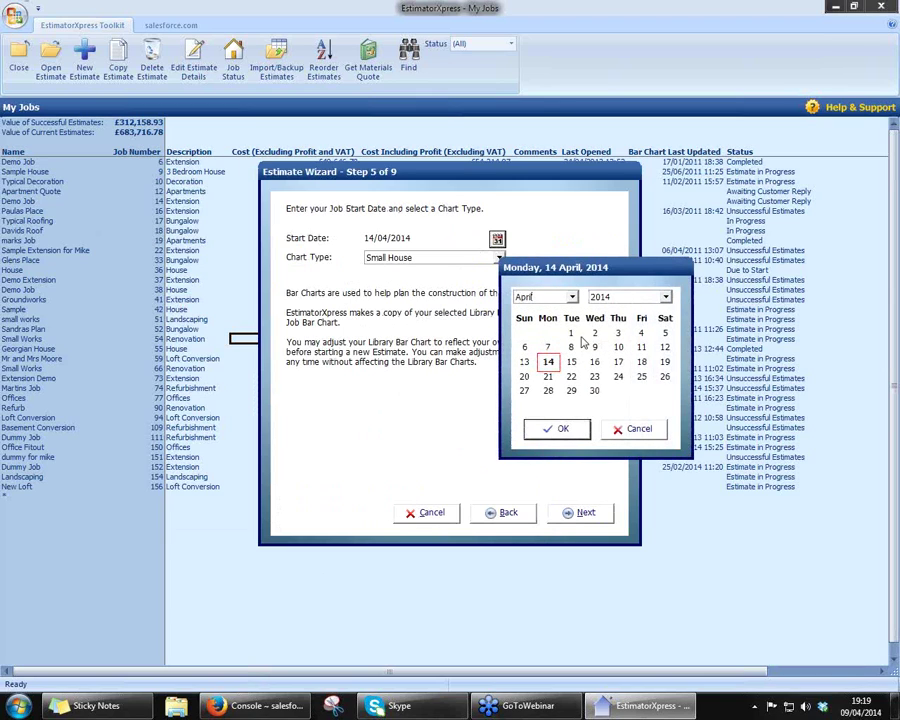
{"action": "left_click", "coordinate": [548, 378]}
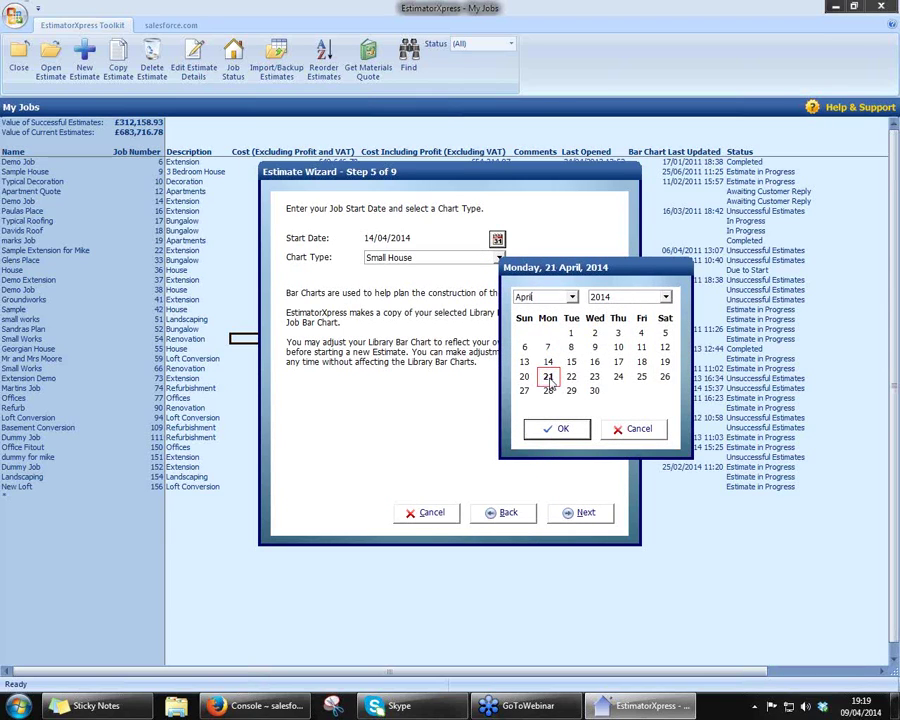
{"action": "left_click", "coordinate": [558, 430]}
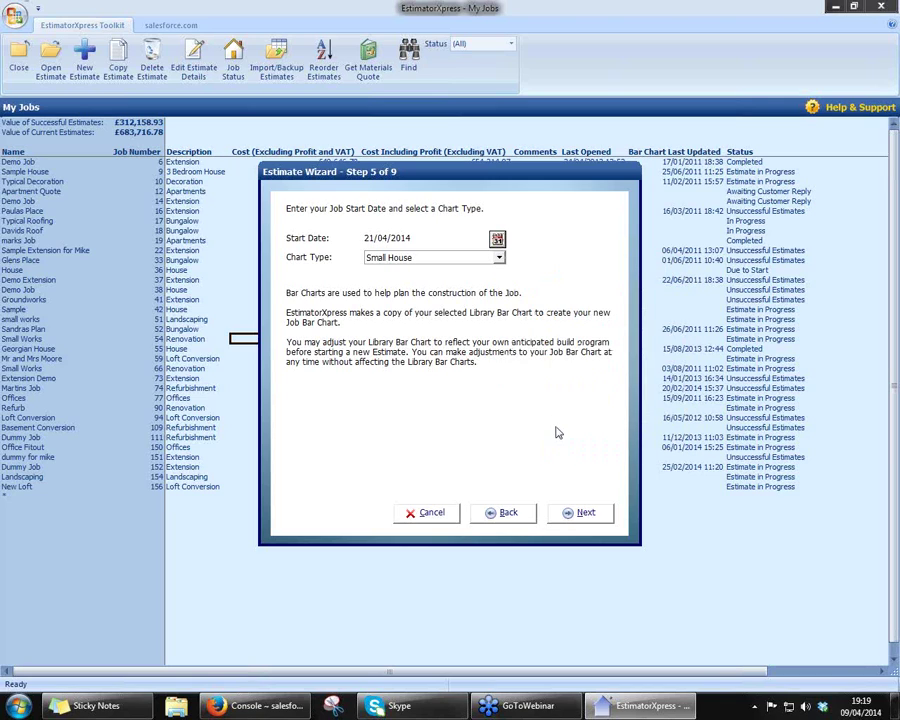
{"action": "left_click", "coordinate": [499, 258]}
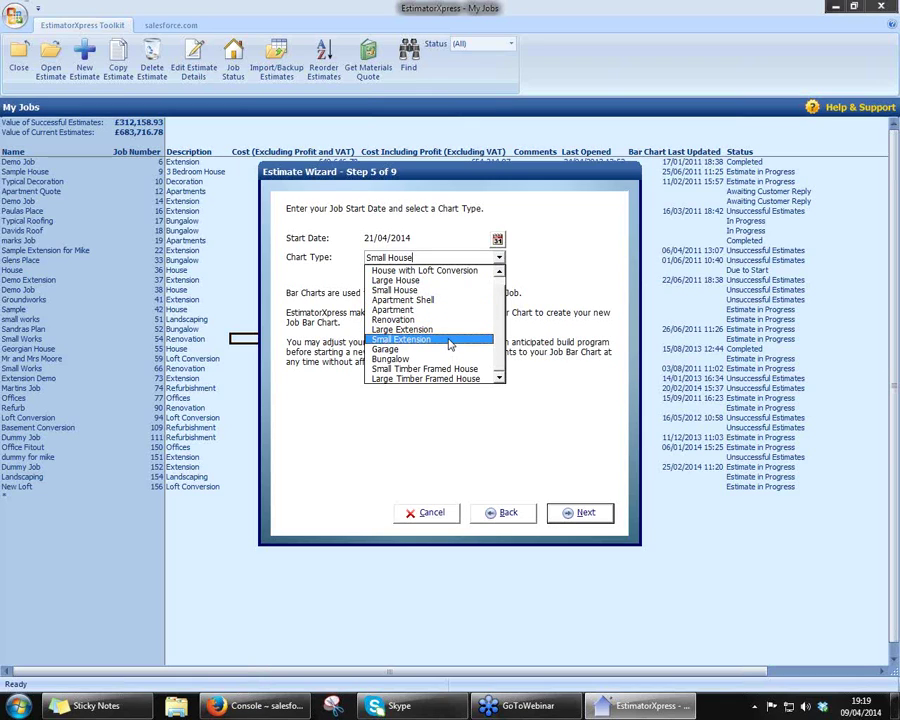
{"action": "left_click", "coordinate": [450, 342]}
- Enter the customer's full name and the first two address lines
{"action": "left_click", "coordinate": [578, 515]}
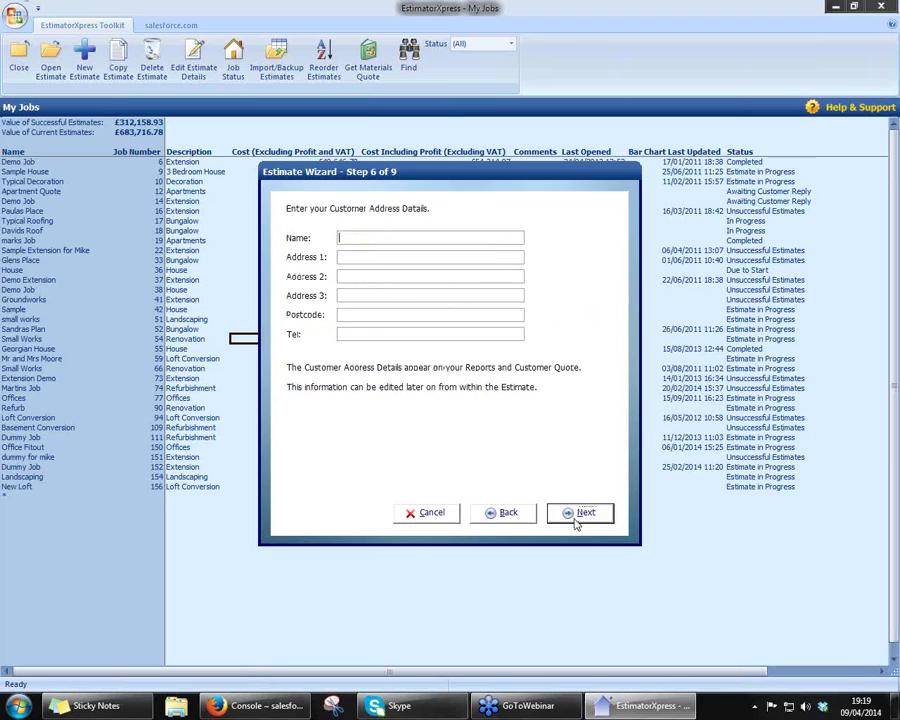
{"action": "left_click", "coordinate": [400, 257]}
{"action": "type", "text": "A Street"}
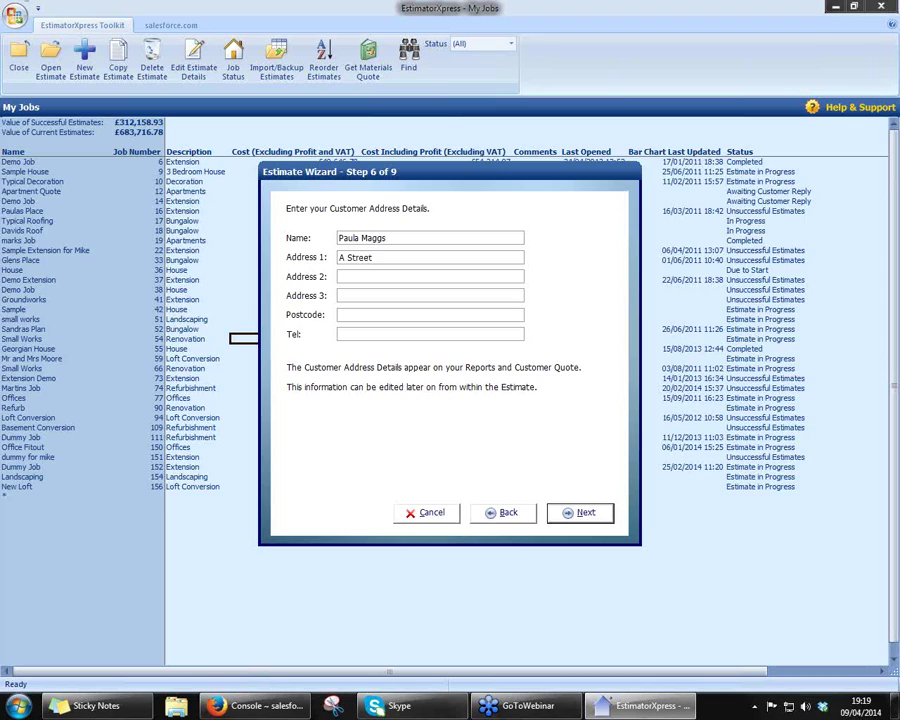
{"action": "left_click", "coordinate": [400, 276]}
{"action": "type", "text": "A Town"}
- Fill in the third address line, the postcode and the customer's telephone number
{"action": "left_click", "coordinate": [400, 295]}
{"action": "type", "text": "A City"}
{"action": "left_click", "coordinate": [400, 314]}
{"action": "type", "text": "A31 2CD"}
{"action": "key", "text": "Tab"}
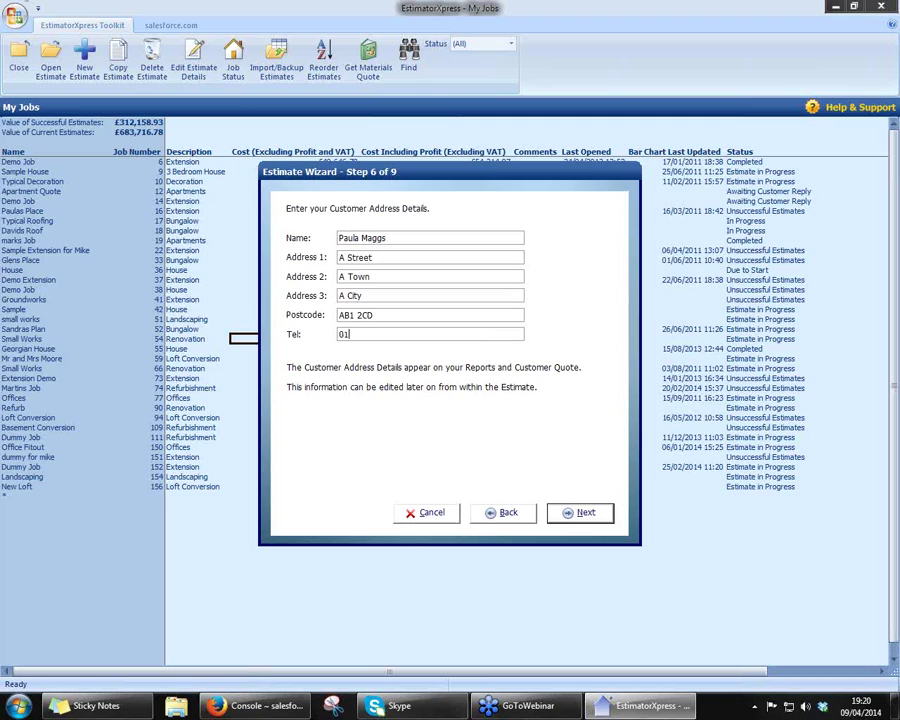
{"action": "left_click", "coordinate": [580, 513]}
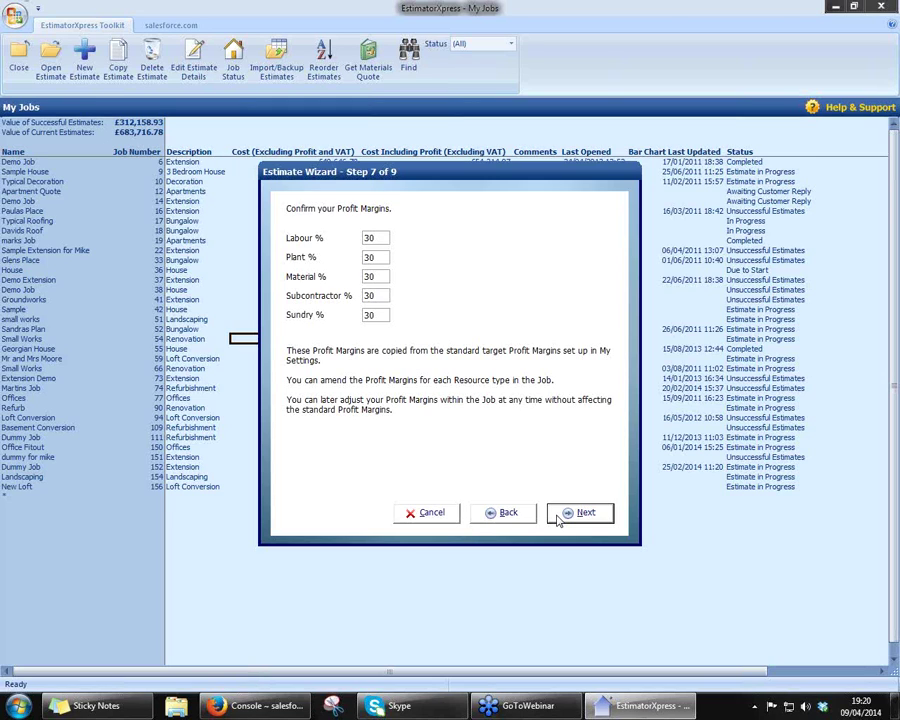
- Change the labour profit margin from 30% to 35%, keep default inflation rates, and finish the wizard
{"action": "key", "text": "BackSpace"}
{"action": "type", "text": "5"}
{"action": "left_click", "coordinate": [582, 517]}
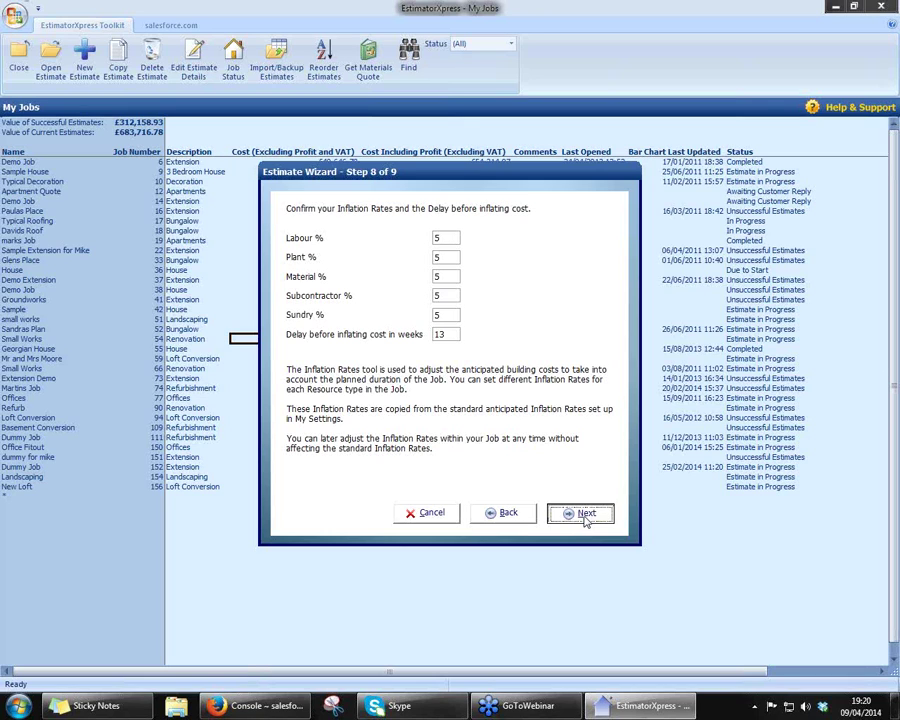
{"action": "left_click", "coordinate": [585, 513]}
{"action": "left_click", "coordinate": [582, 513]}
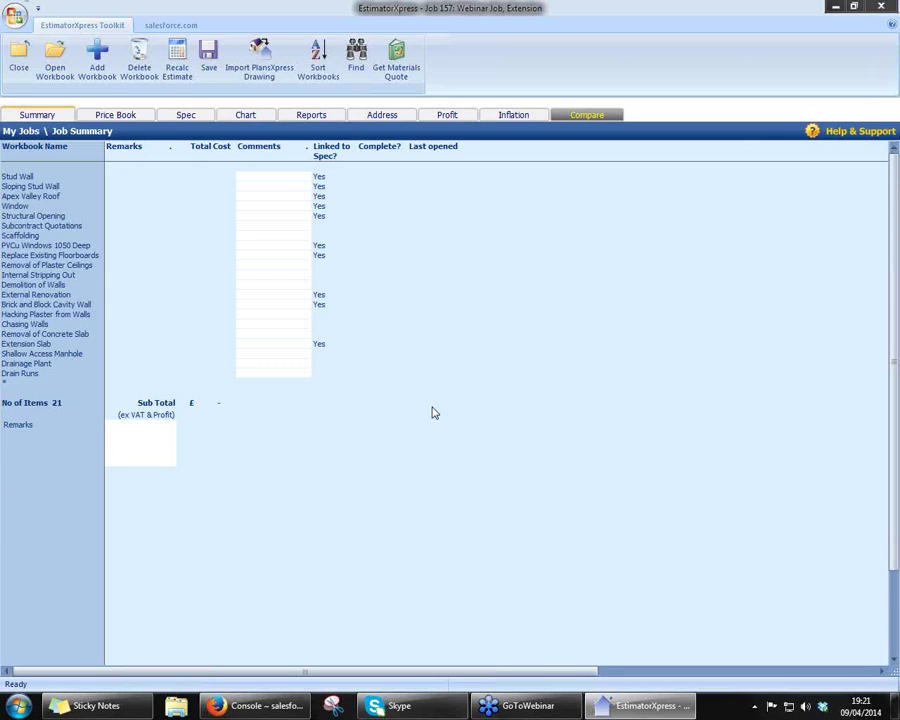
- Dismiss the select-a-workbook message and open the Brick and Block Cavity Wall workbook
{"action": "double_click", "coordinate": [70, 311]}
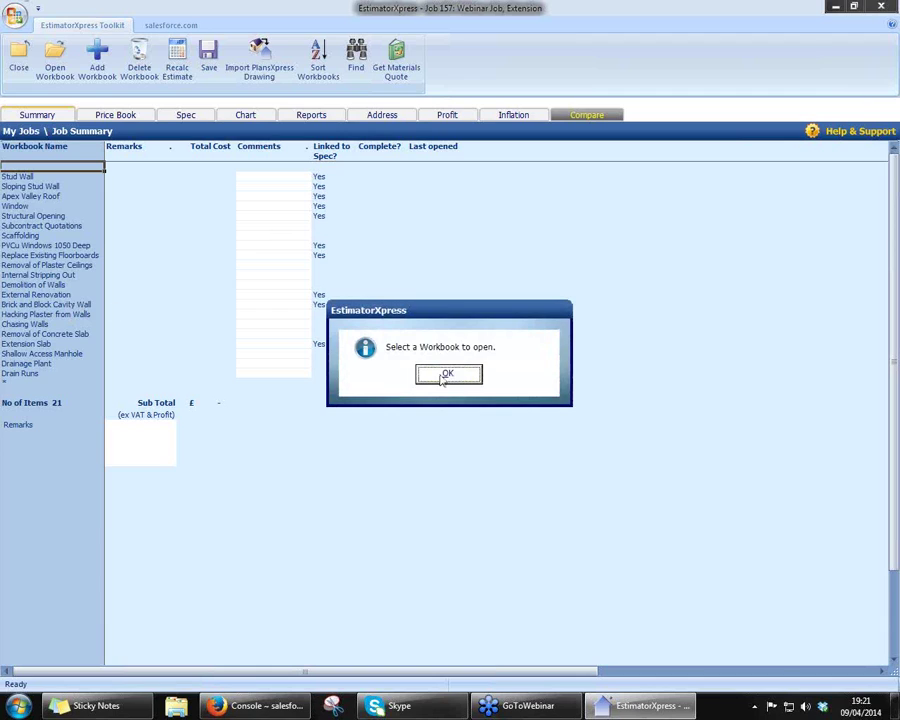
{"action": "left_click", "coordinate": [444, 373]}
{"action": "left_click", "coordinate": [28, 304]}
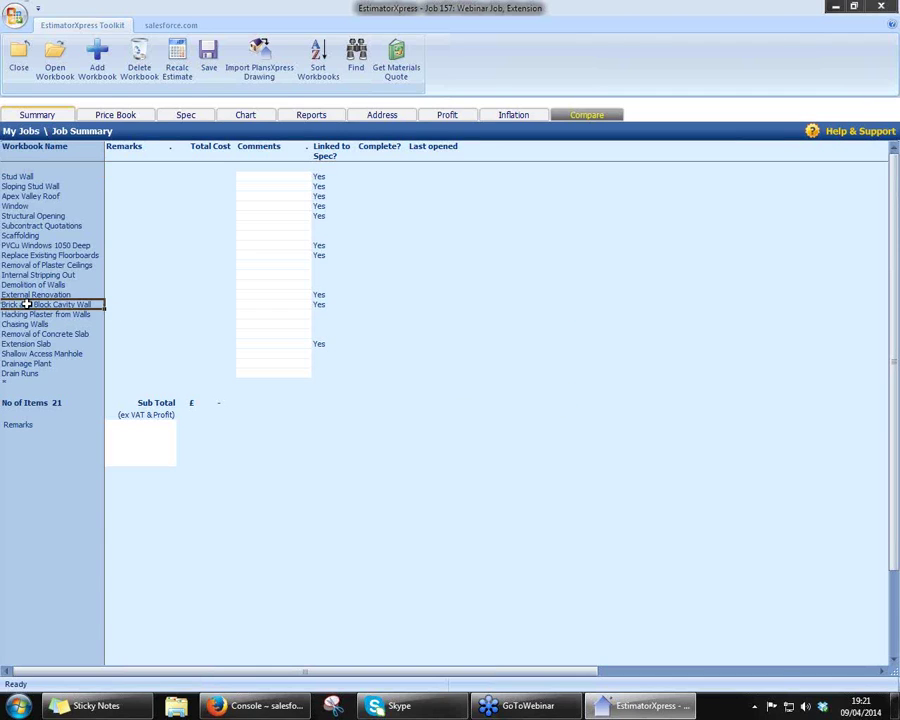
{"action": "double_click", "coordinate": [28, 304]}
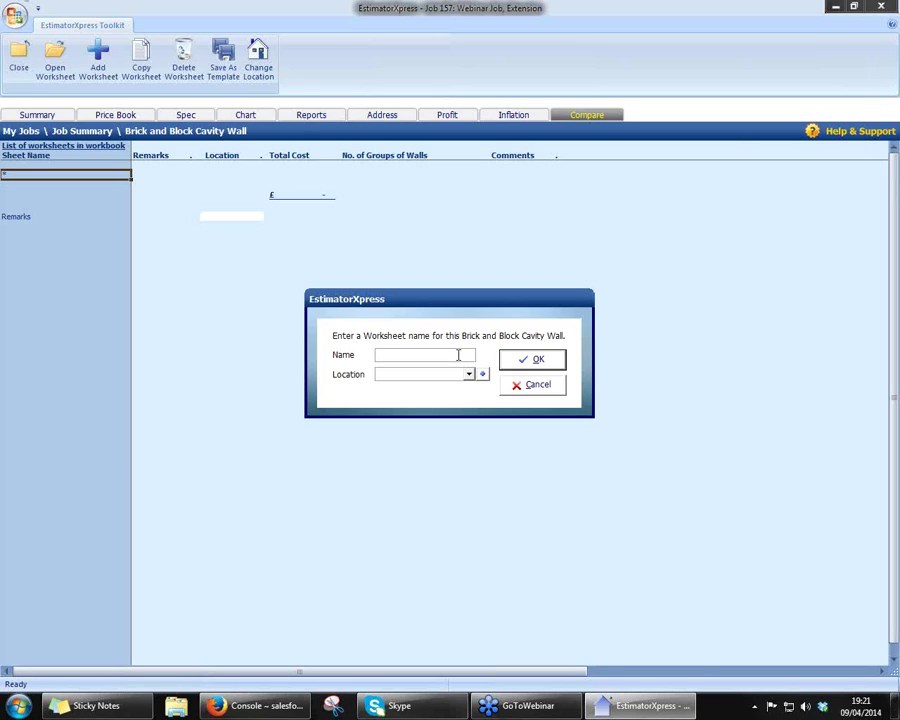
- Name the new worksheet 'Wall One' with location Extension
{"action": "type", "text": "Wall One"}
{"action": "left_click", "coordinate": [470, 377]}
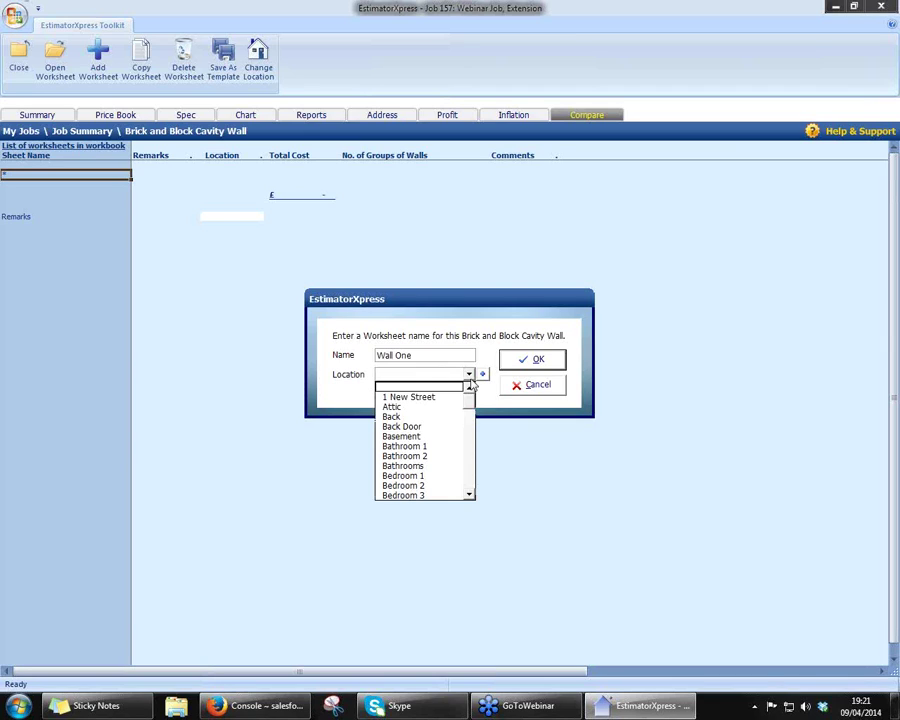
{"action": "left_click", "coordinate": [469, 376]}
{"action": "type", "text": "Extension"}
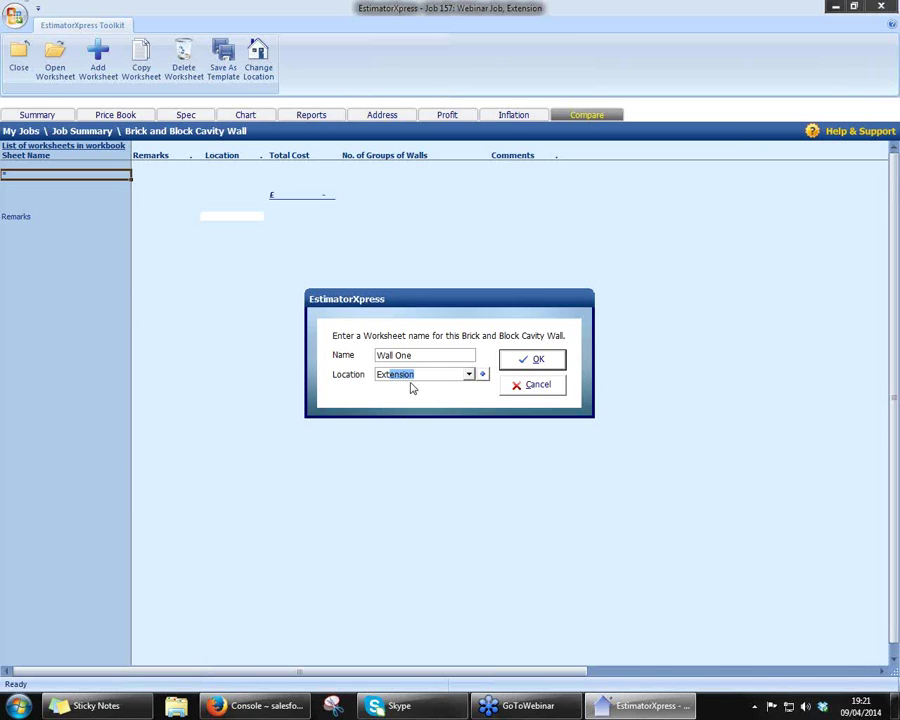
{"action": "left_click", "coordinate": [541, 364]}
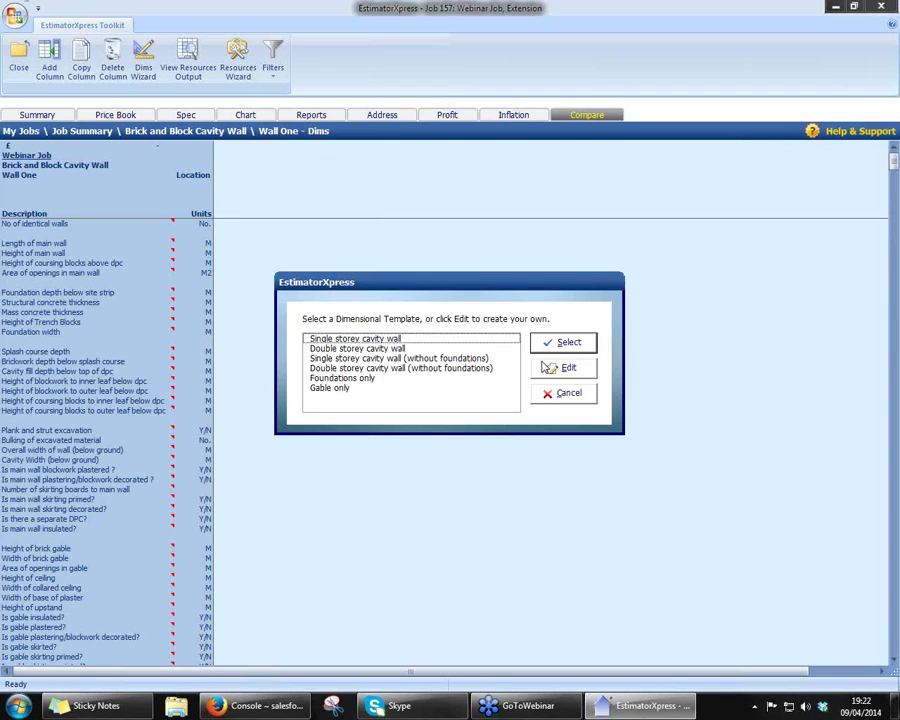
- Apply the 'Single storey cavity wall' dimensional template to Wall One
{"action": "left_click", "coordinate": [425, 340]}
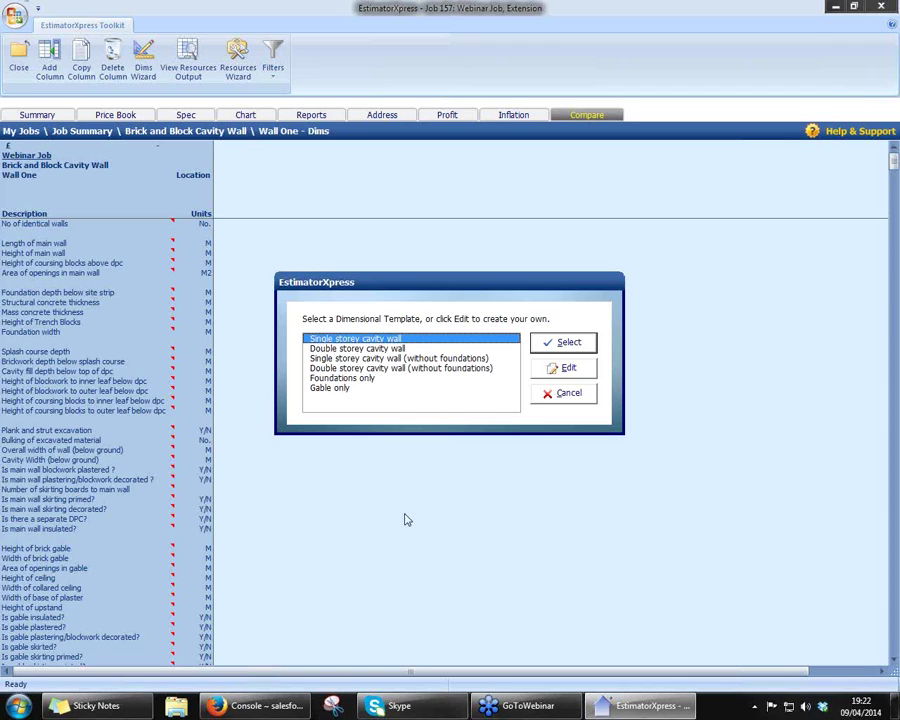
{"action": "left_click", "coordinate": [558, 343]}
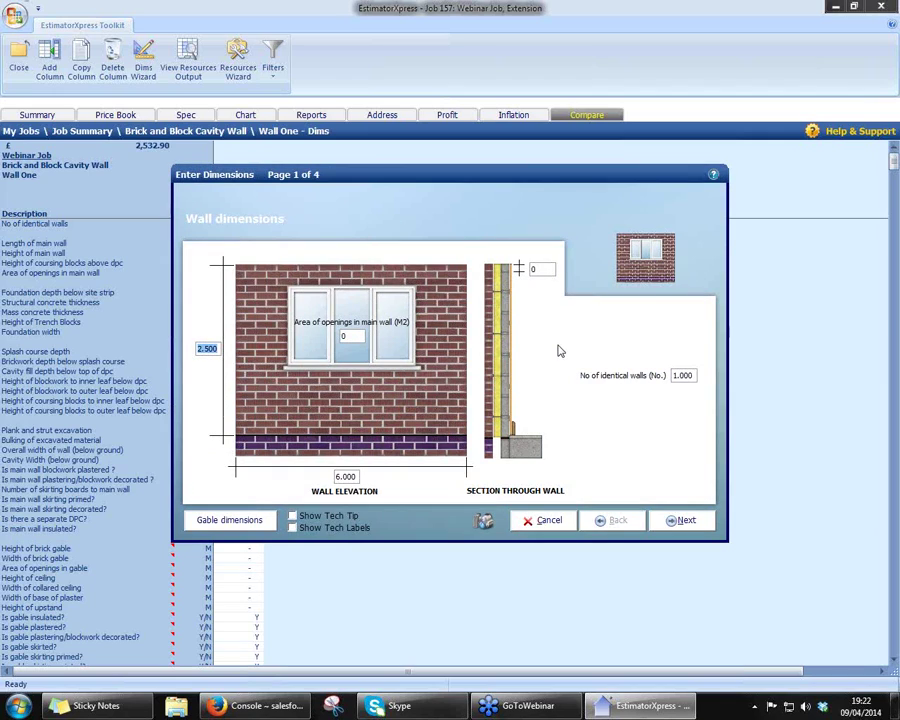
- Turn on Show Tech Tip and view the tips for wall length and height
{"action": "left_click", "coordinate": [293, 516]}
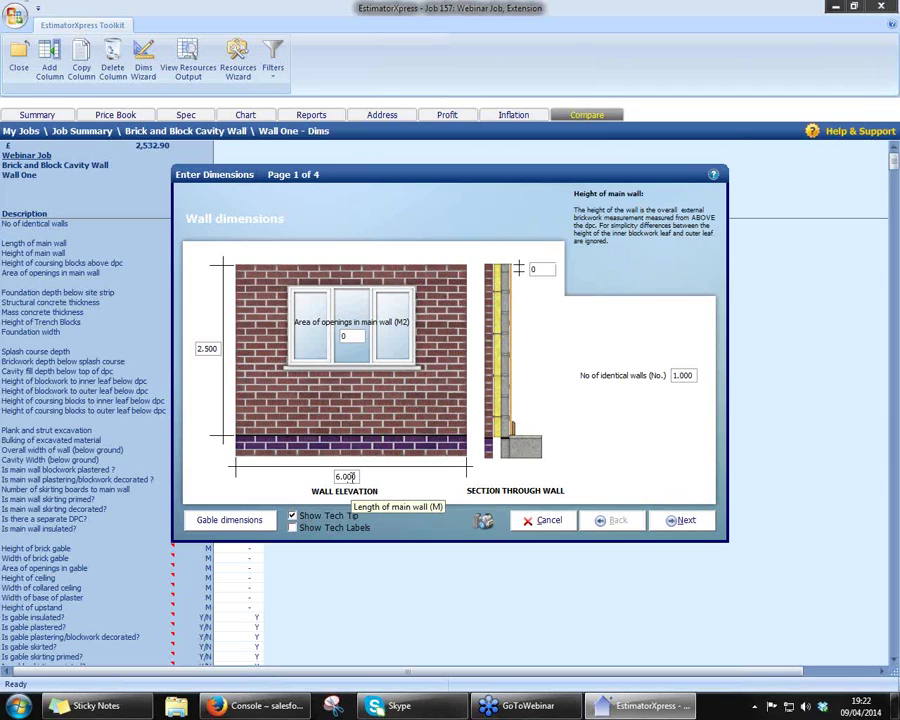
{"action": "left_click", "coordinate": [348, 477]}
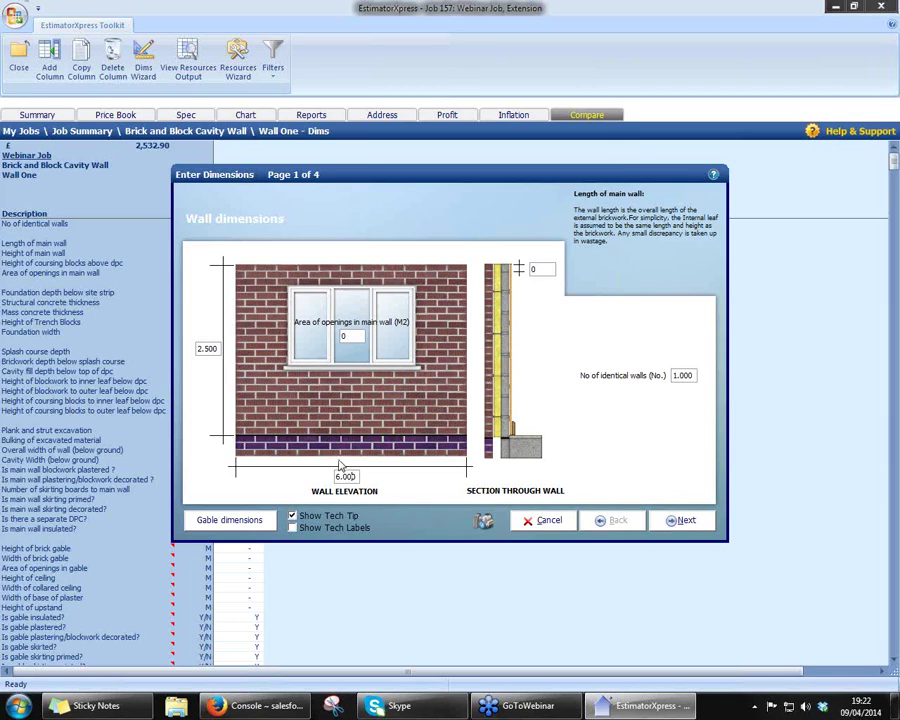
{"action": "left_click", "coordinate": [210, 348]}
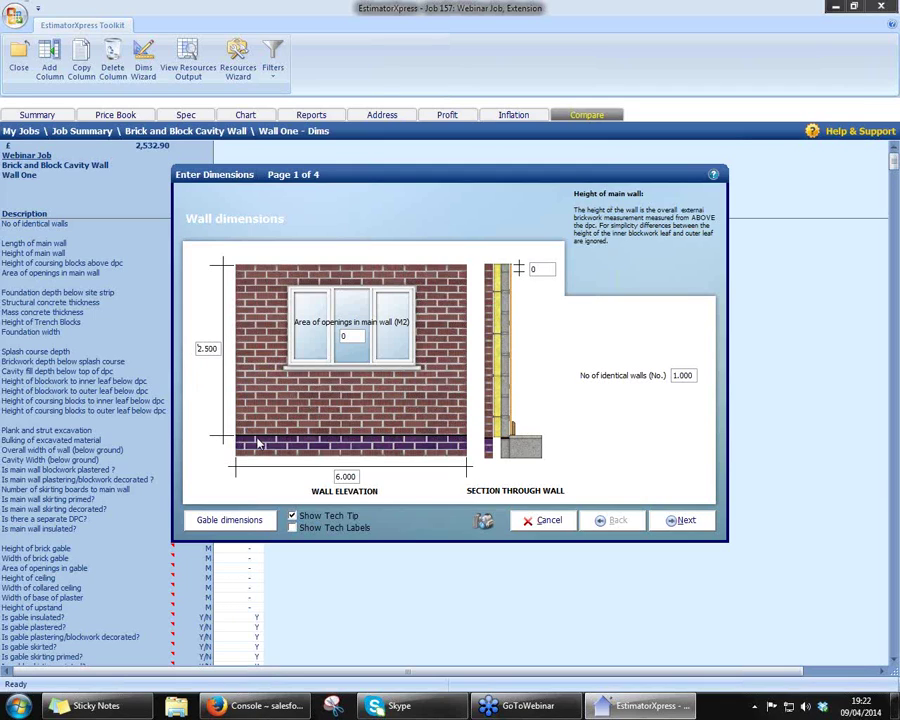
- Set the area of openings to 3.0 m²
{"action": "left_click", "coordinate": [354, 336]}
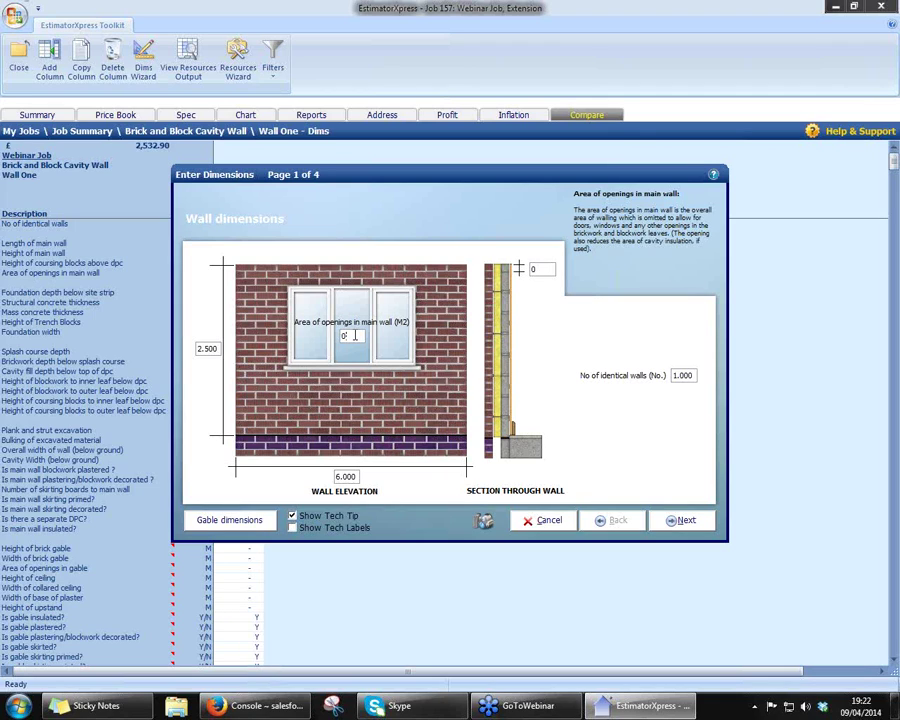
{"action": "key", "text": "BackSpace"}
{"action": "type", "text": "1.5"}
{"action": "key", "text": "BackSpace"}
{"action": "key", "text": "BackSpace"}
{"action": "key", "text": "BackSpace"}
{"action": "type", "text": "3.0"}
- Change the wall length from 6.000 to 12.0 m
{"action": "left_click", "coordinate": [347, 477]}
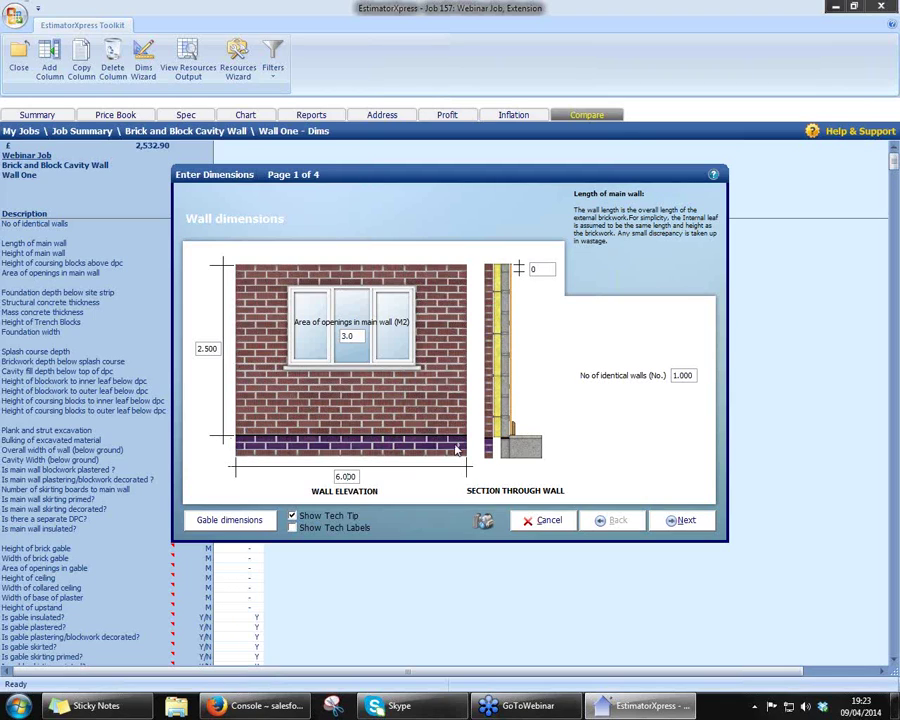
{"action": "left_click", "coordinate": [345, 477]}
{"action": "type", "text": "12.0"}
{"action": "left_click", "coordinate": [680, 524]}
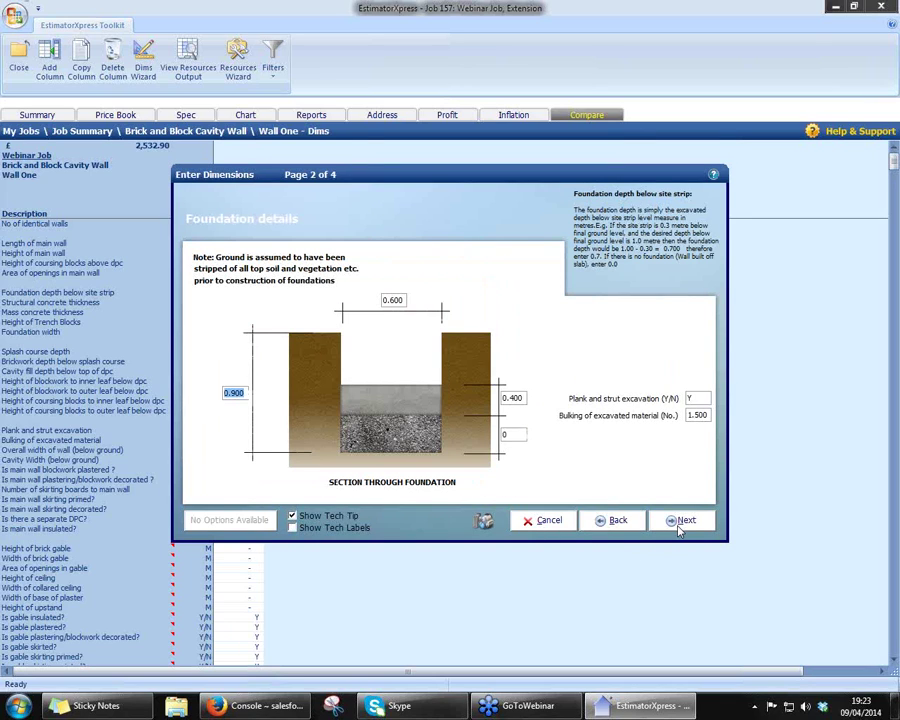
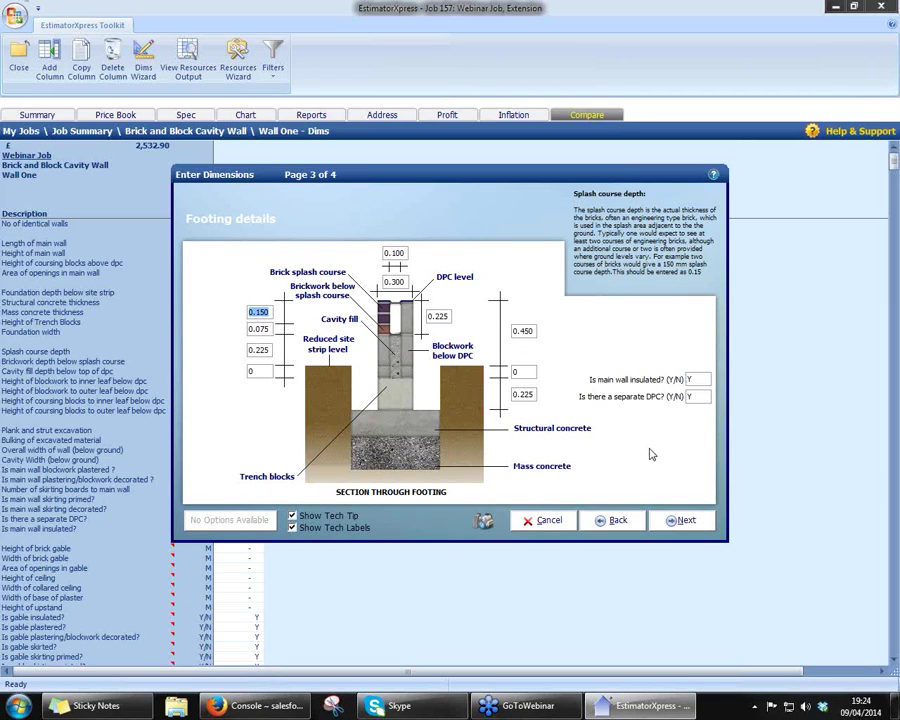
- Confirm Wall One's coursing, insulation and DPC entries and finish its dimensions, totalling £4,755.12
{"action": "left_click", "coordinate": [531, 371]}
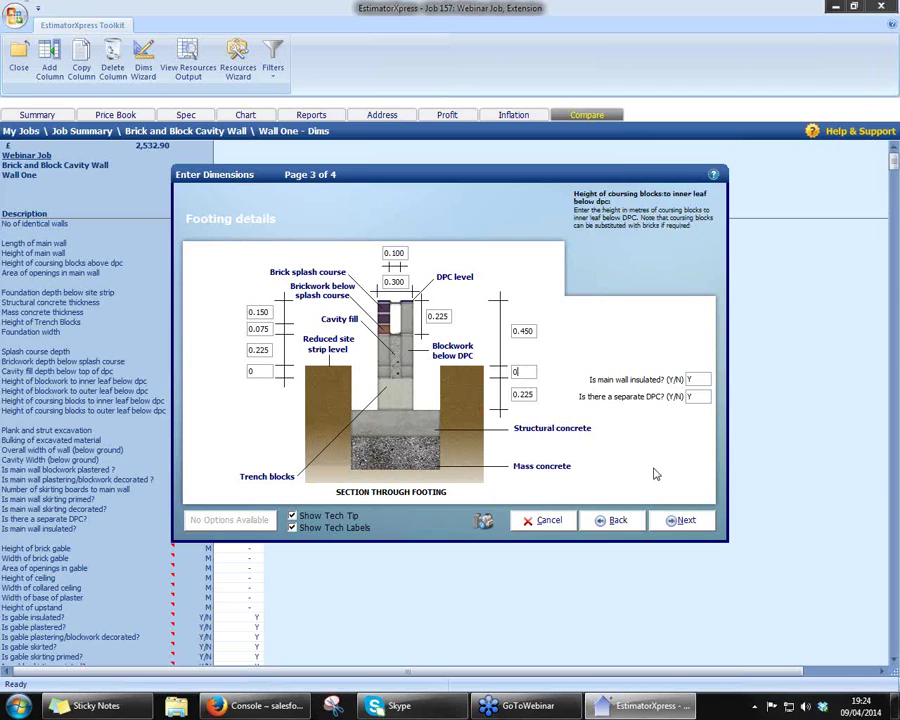
{"action": "left_click", "coordinate": [702, 379]}
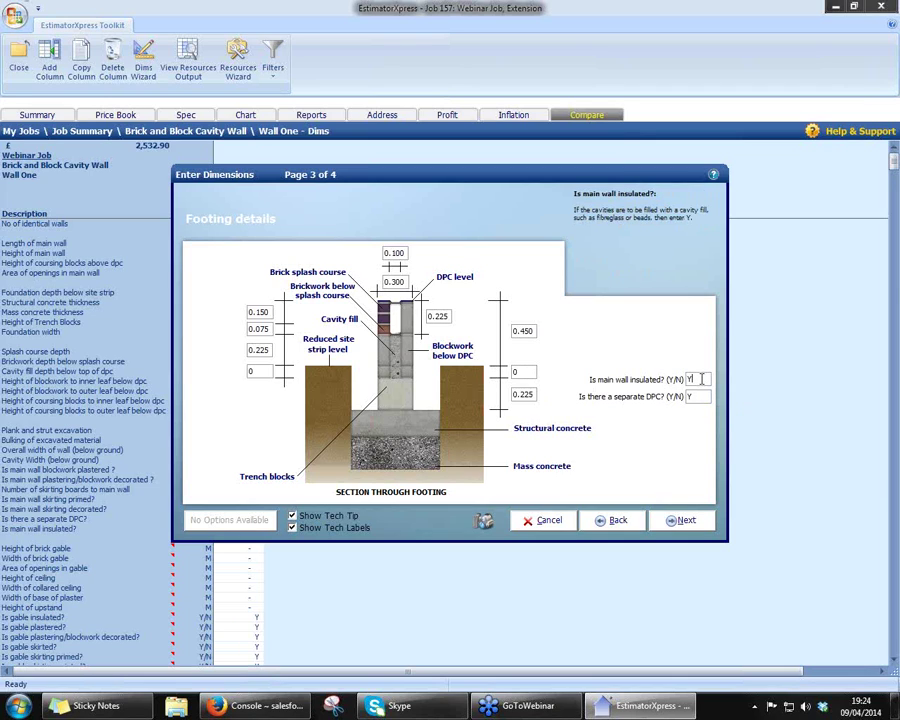
{"action": "left_click", "coordinate": [698, 397]}
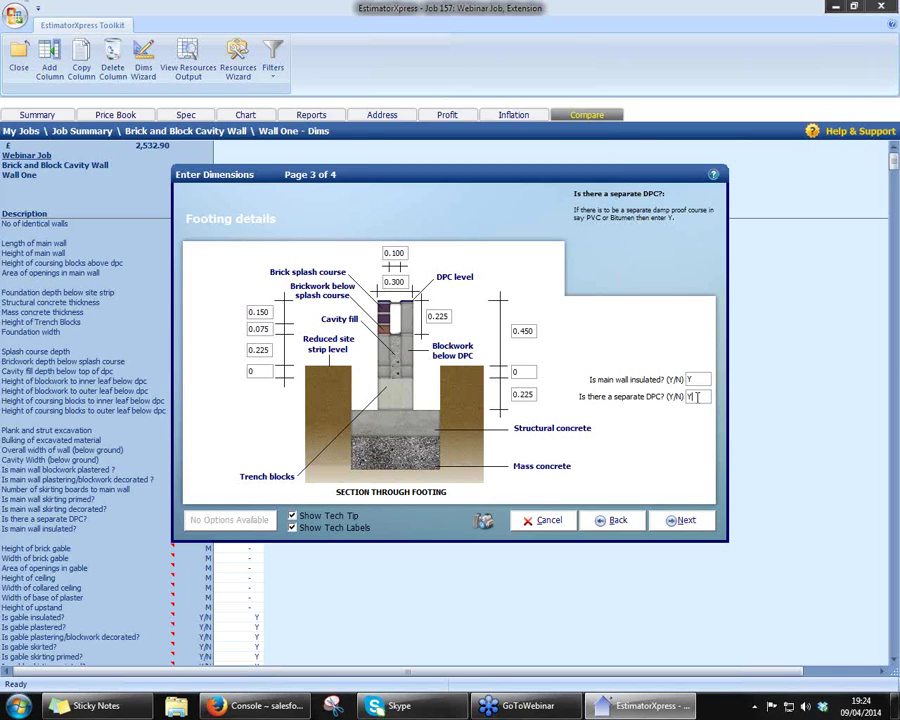
{"action": "left_click", "coordinate": [684, 524]}
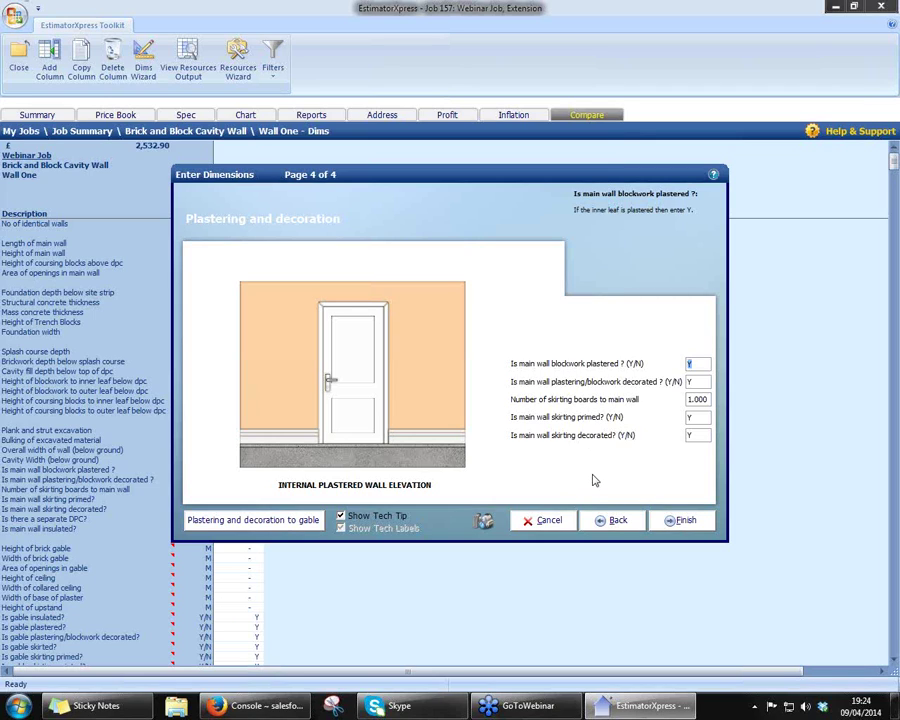
{"action": "left_click", "coordinate": [662, 521]}
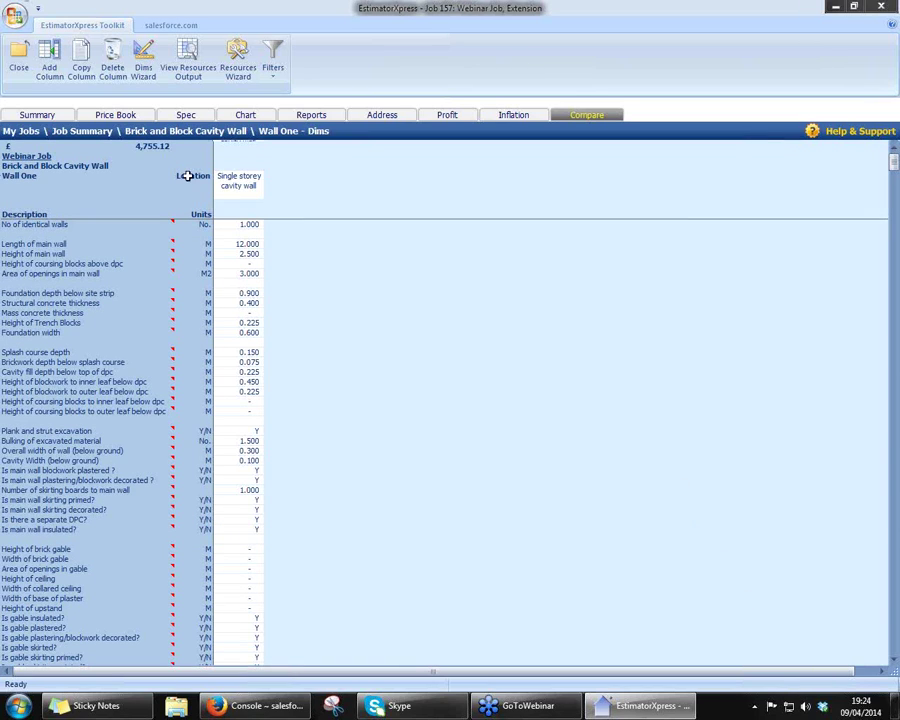
{"action": "left_click", "coordinate": [157, 146]}
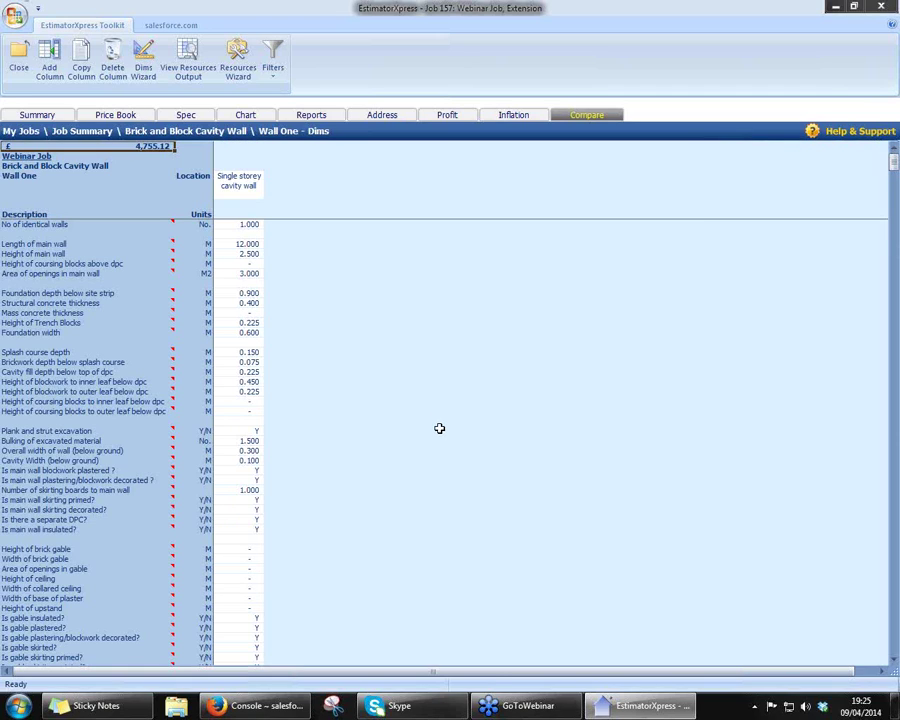
- Display Wall One's material, labour and plant resources list and select the Shovel item
{"action": "left_click", "coordinate": [195, 72]}
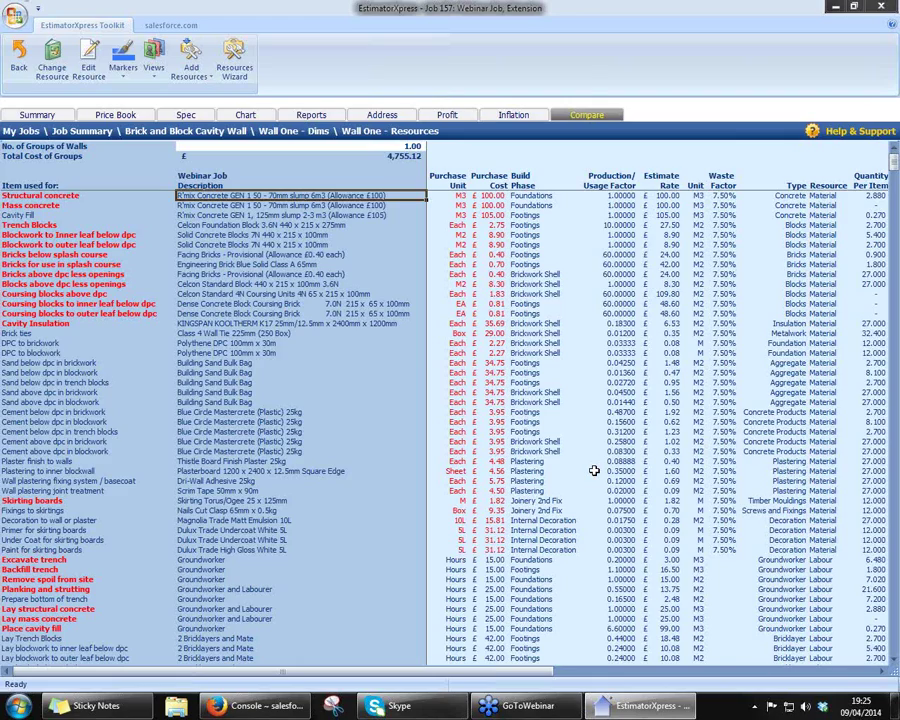
{"action": "scroll", "coordinate": [591, 541], "scroll_direction": "down", "scroll_amount": 3}
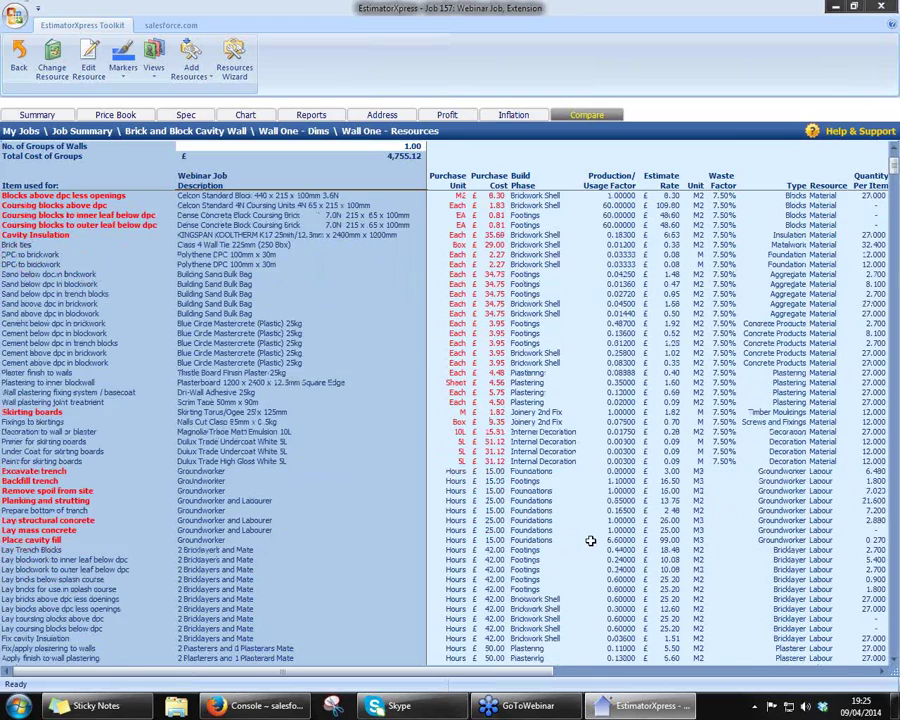
{"action": "scroll", "coordinate": [591, 541], "scroll_direction": "down", "scroll_amount": 3}
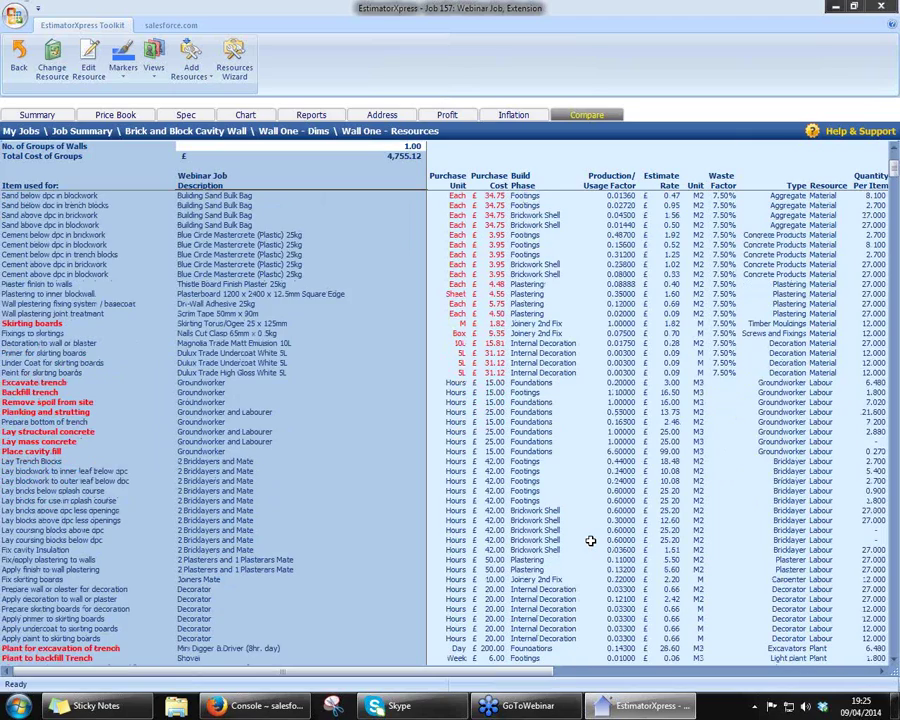
{"action": "scroll", "coordinate": [591, 541], "scroll_direction": "down", "scroll_amount": 2}
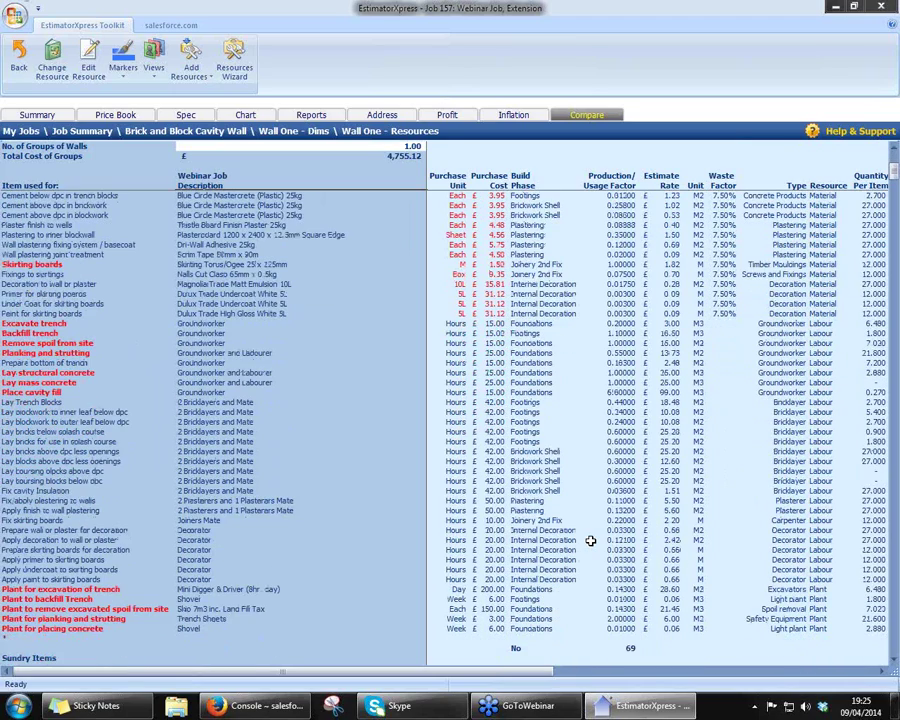
{"action": "scroll", "coordinate": [591, 541], "scroll_direction": "down", "scroll_amount": 1}
{"action": "left_click", "coordinate": [182, 598]}
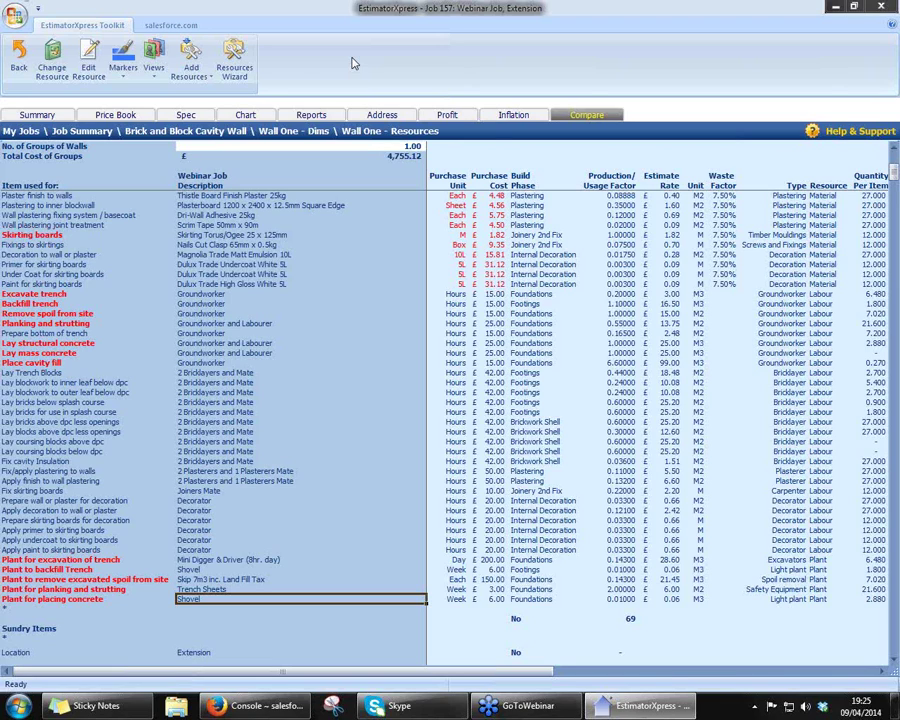
- Change the splash course bricks to KETLEY 65mm Engineering Brick Class A Blue Solid
{"action": "left_click", "coordinate": [236, 68]}
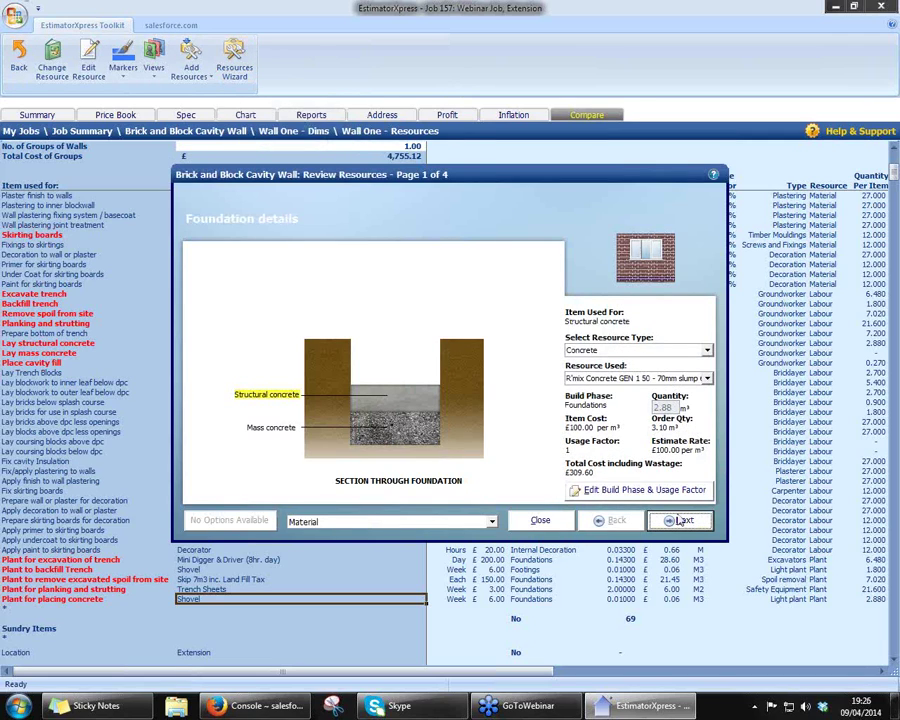
{"action": "left_click", "coordinate": [684, 521]}
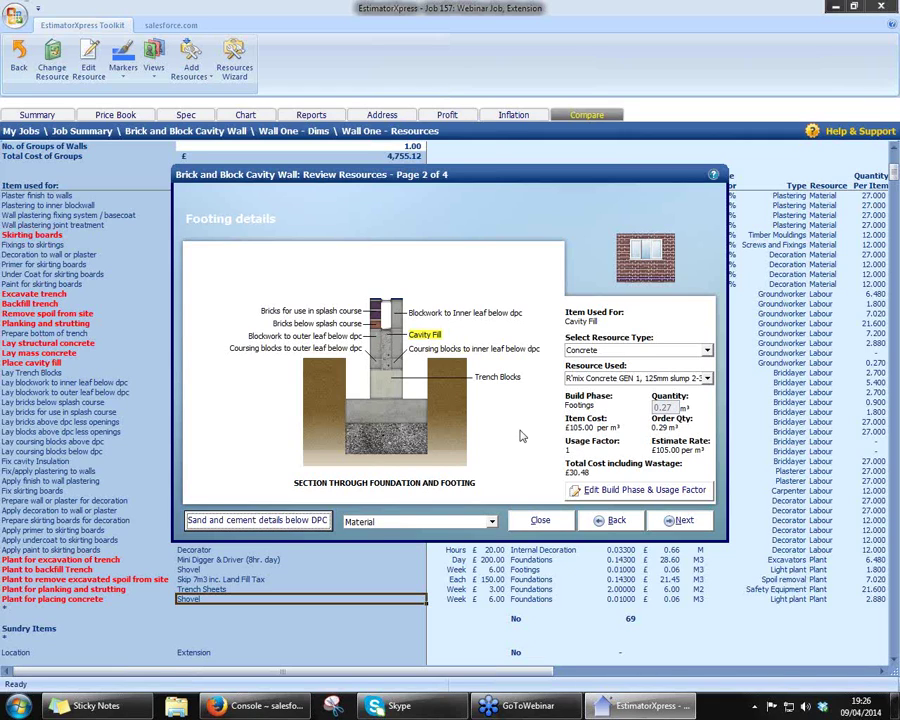
{"action": "left_click", "coordinate": [338, 312]}
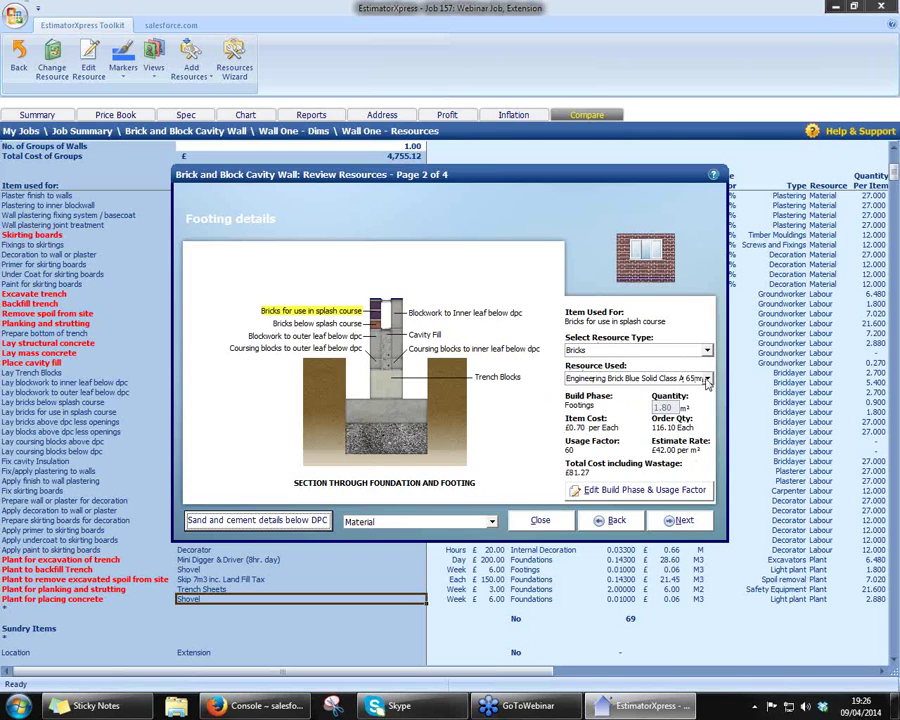
{"action": "left_click", "coordinate": [707, 379]}
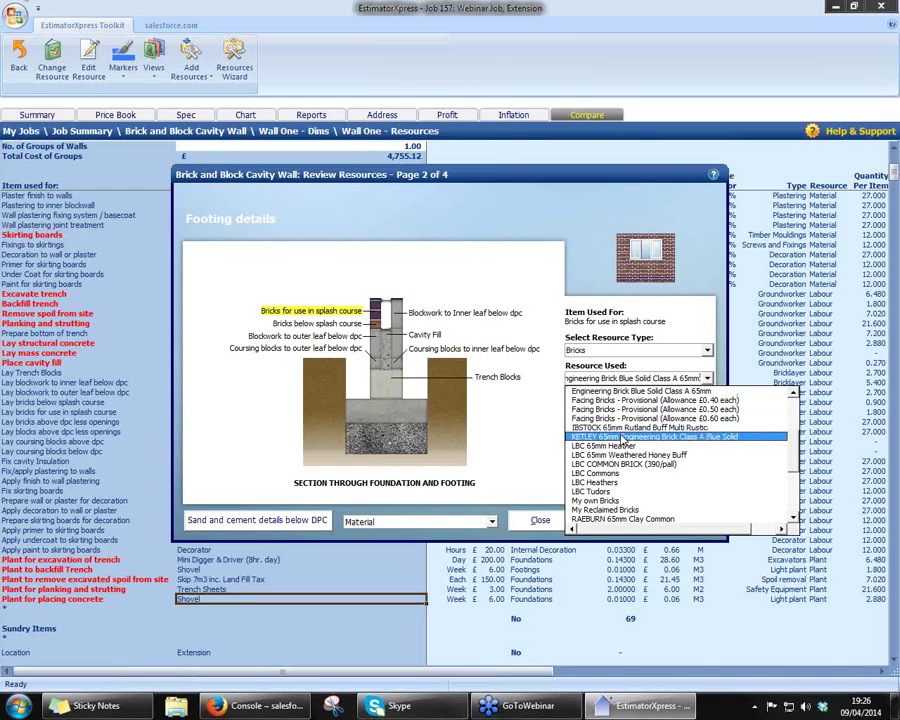
{"action": "left_click", "coordinate": [622, 438]}
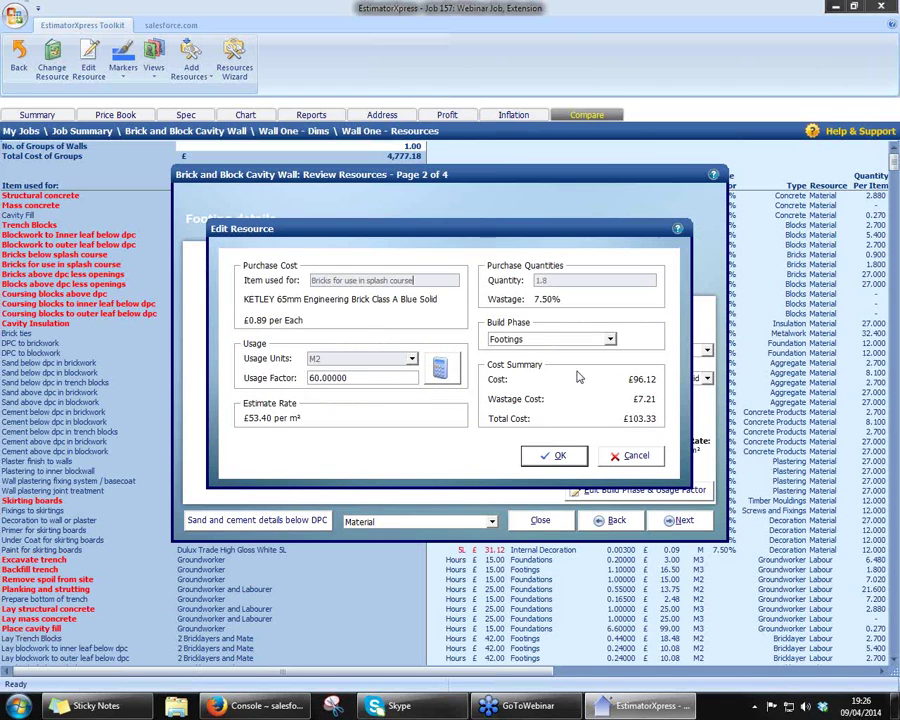
- Keep the splash-course brick usage factor at 60 per m² including 7.5% wastage (£103.33)
{"action": "left_click", "coordinate": [440, 369]}
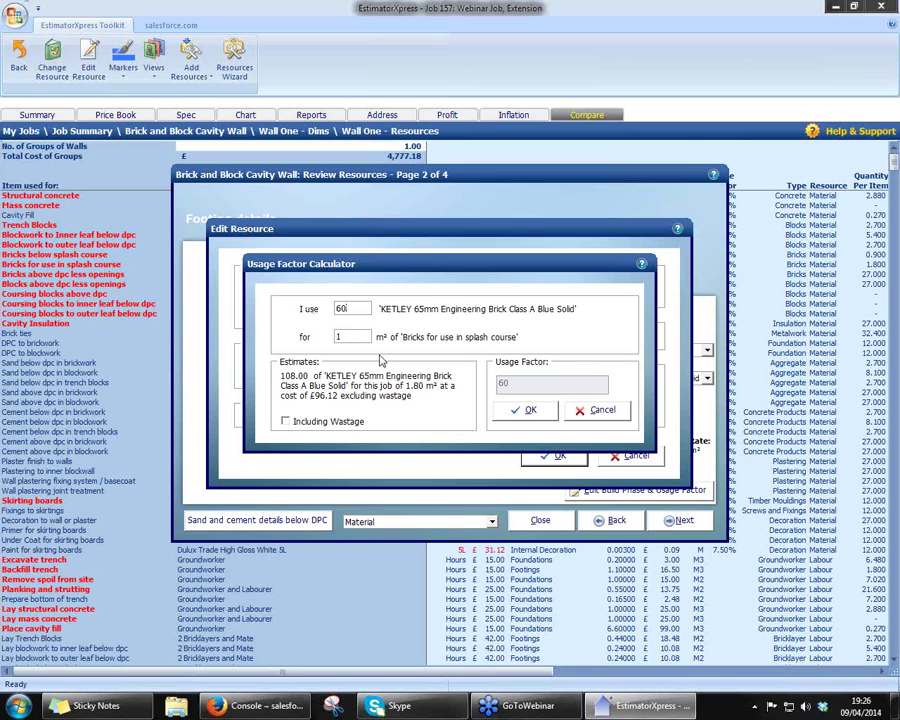
{"action": "left_click", "coordinate": [287, 422]}
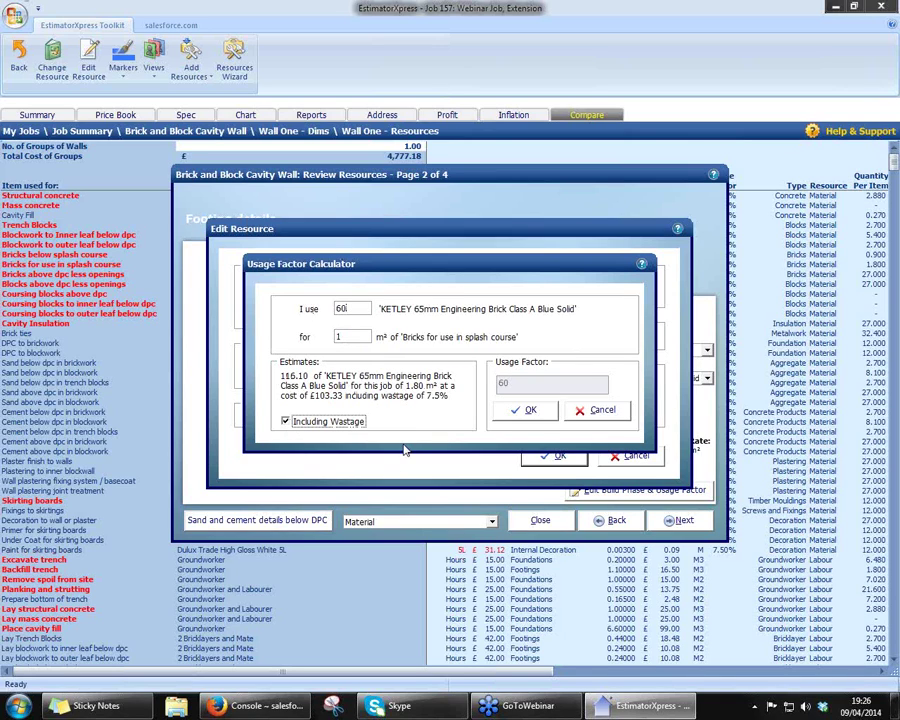
{"action": "left_click", "coordinate": [525, 412]}
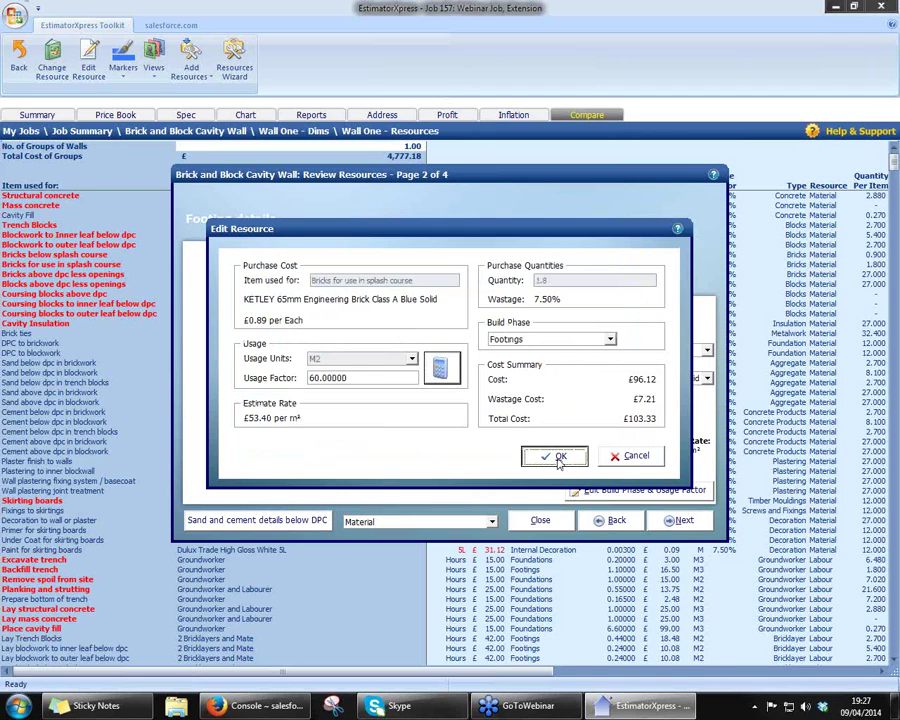
{"action": "left_click", "coordinate": [556, 457]}
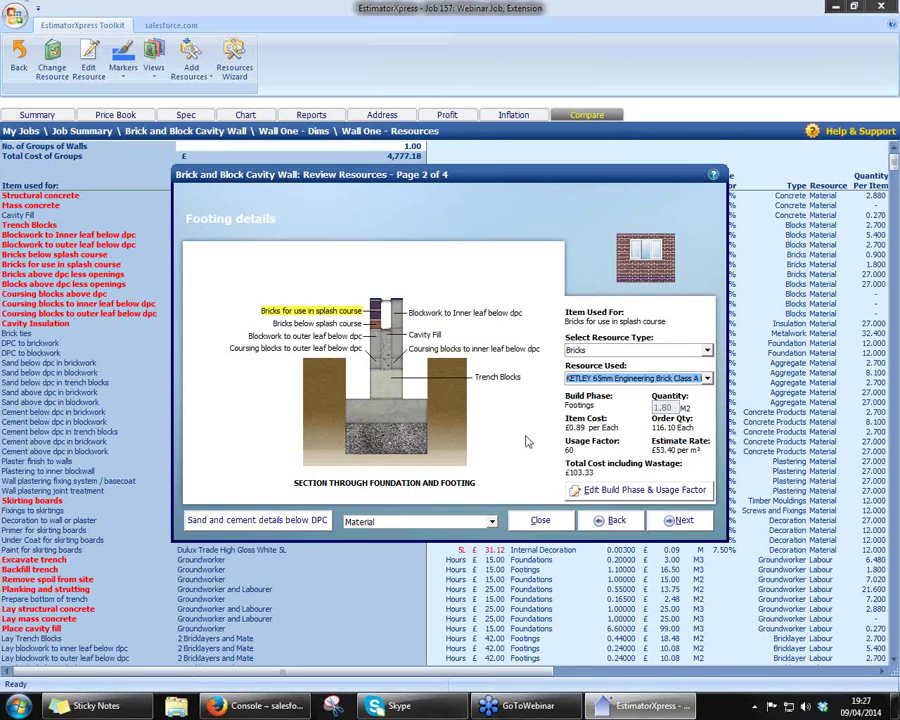
- Assign Bricklayer and Labourer at £26.00 per hour to the inner-leaf blockwork below DPC
{"action": "left_click", "coordinate": [494, 526]}
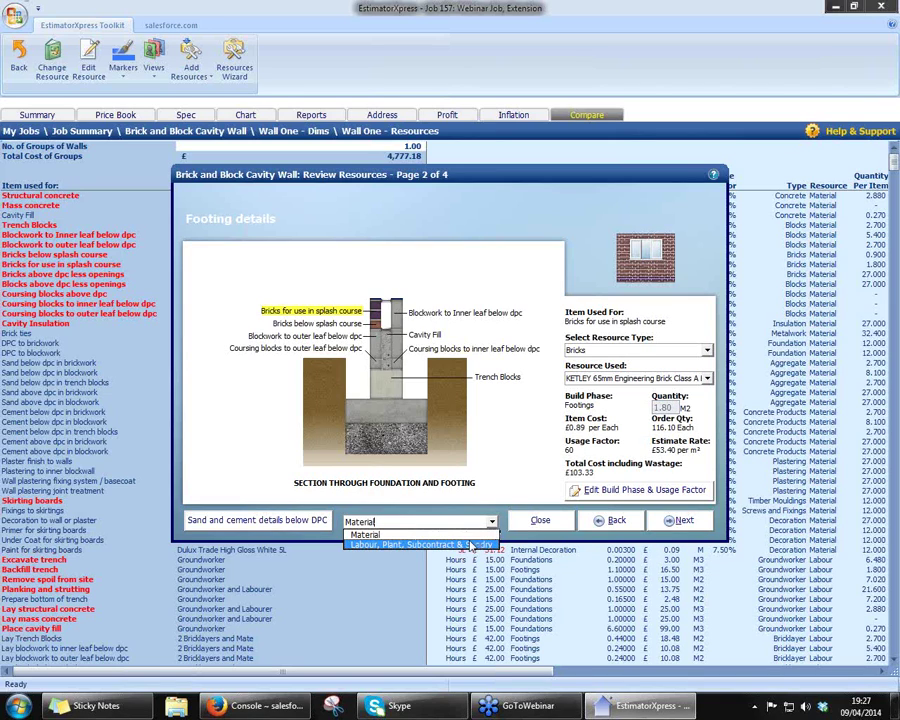
{"action": "left_click", "coordinate": [468, 545]}
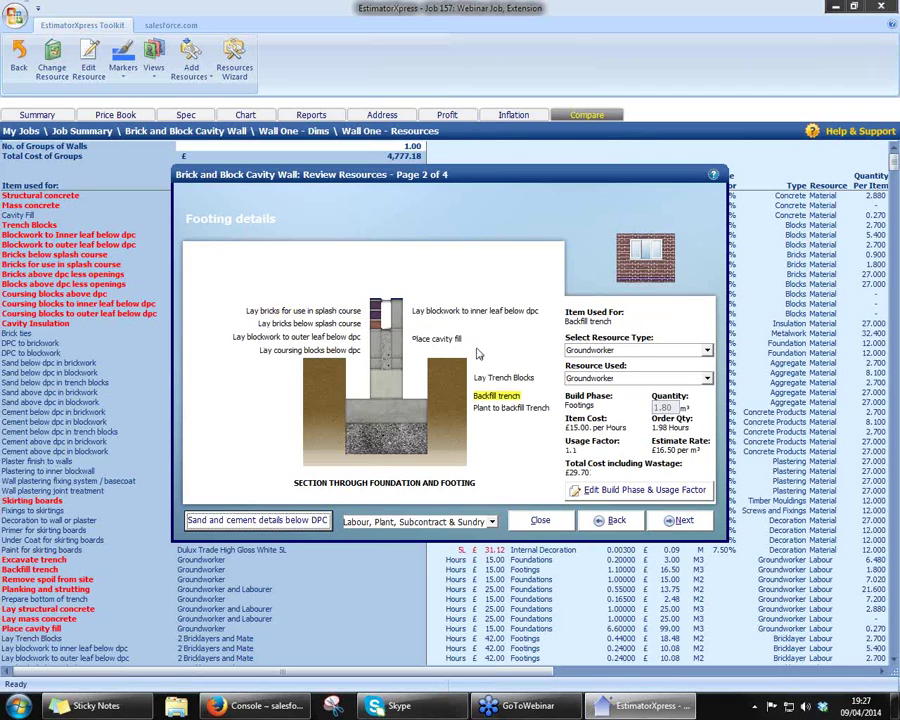
{"action": "left_click", "coordinate": [436, 340]}
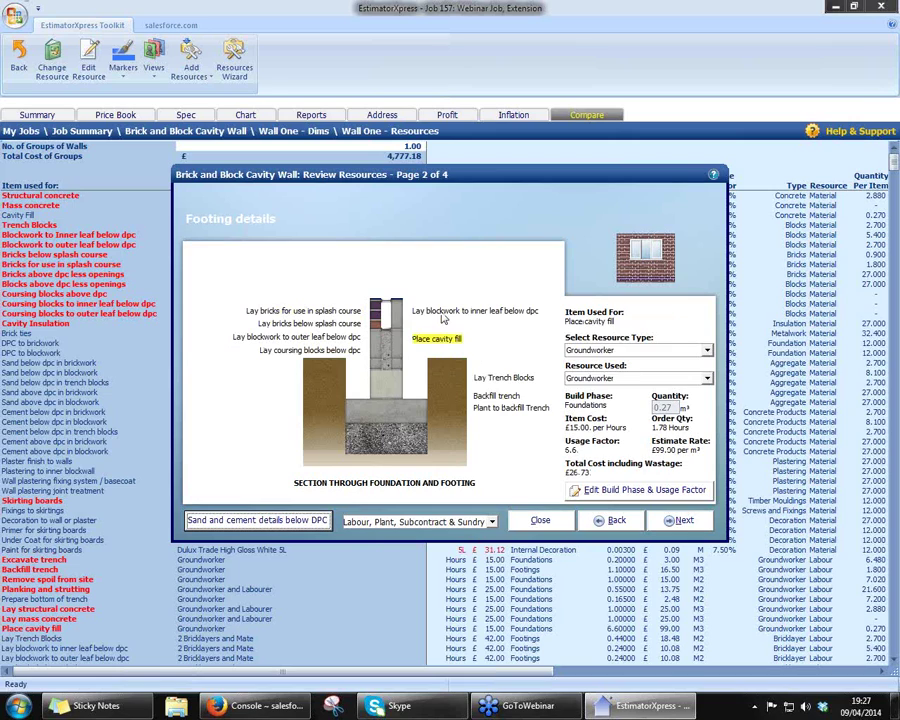
{"action": "left_click", "coordinate": [443, 312]}
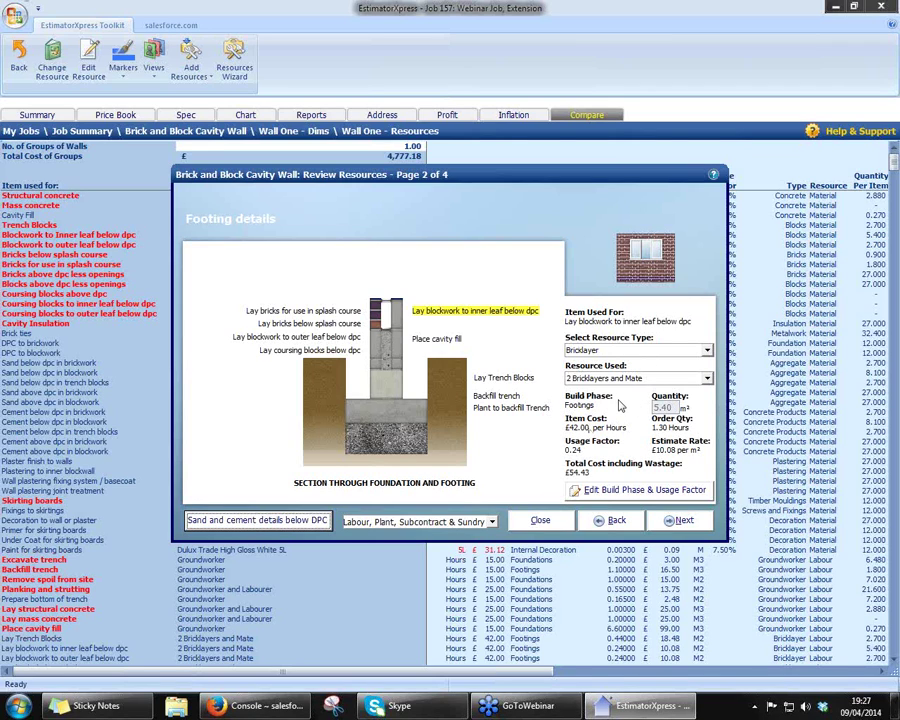
{"action": "left_click", "coordinate": [707, 380]}
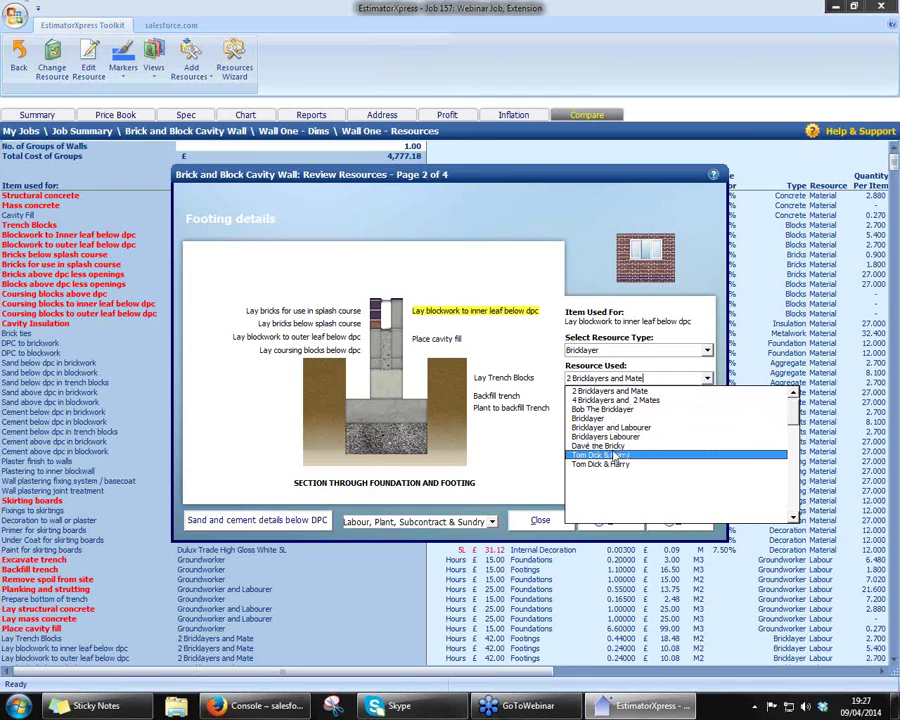
{"action": "left_click", "coordinate": [619, 429]}
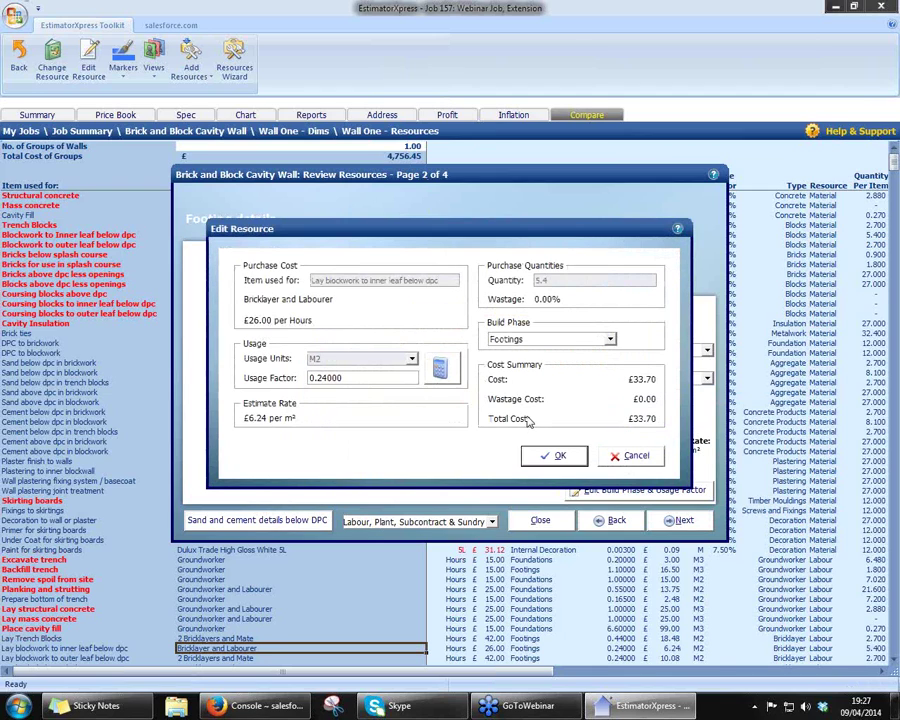
{"action": "left_click", "coordinate": [556, 456]}
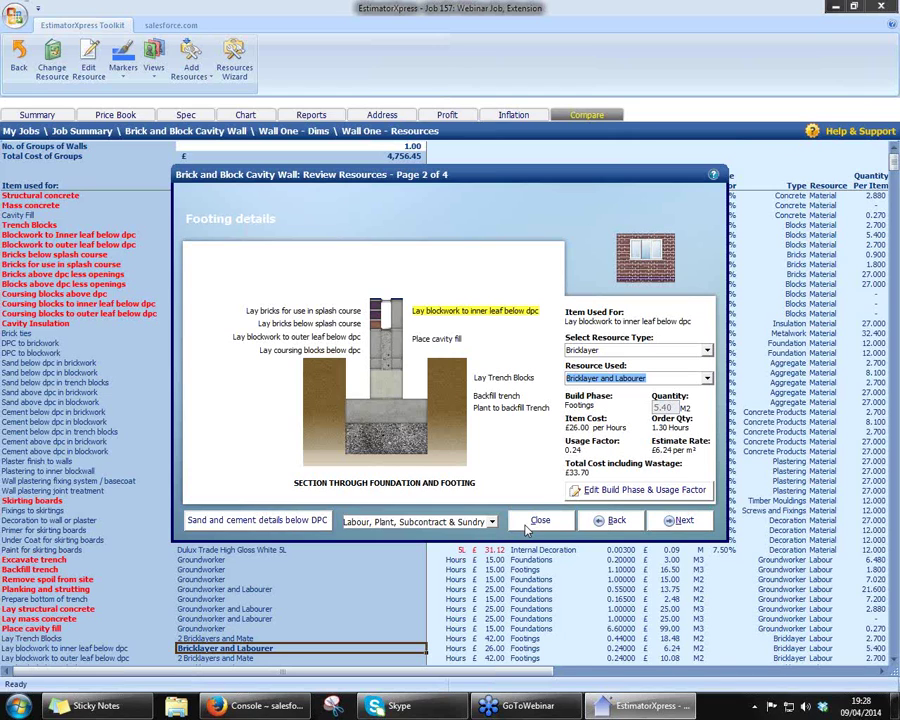
- Finish the resource review and mark the Brick and Block Cavity Wall workbook Completed at £4,756.45
{"action": "left_click", "coordinate": [538, 520]}
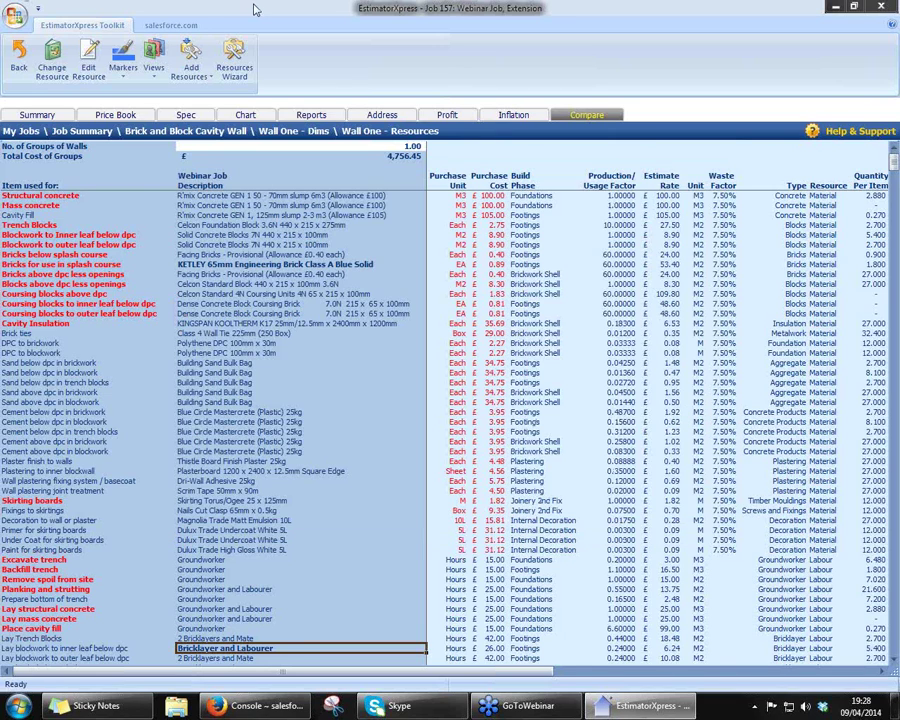
{"action": "left_click", "coordinate": [19, 56]}
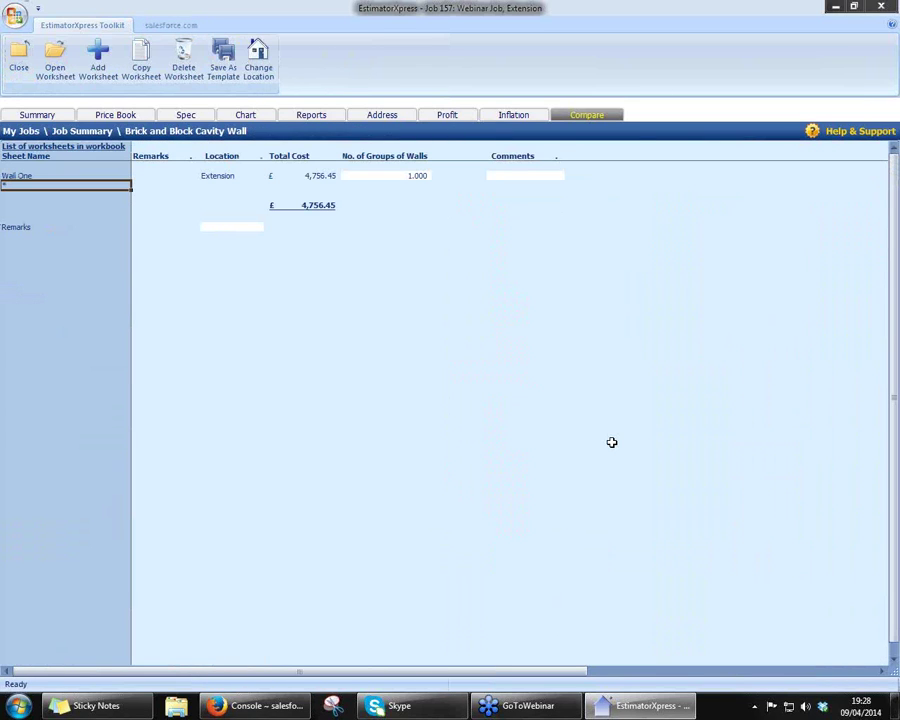
{"action": "left_click", "coordinate": [19, 58]}
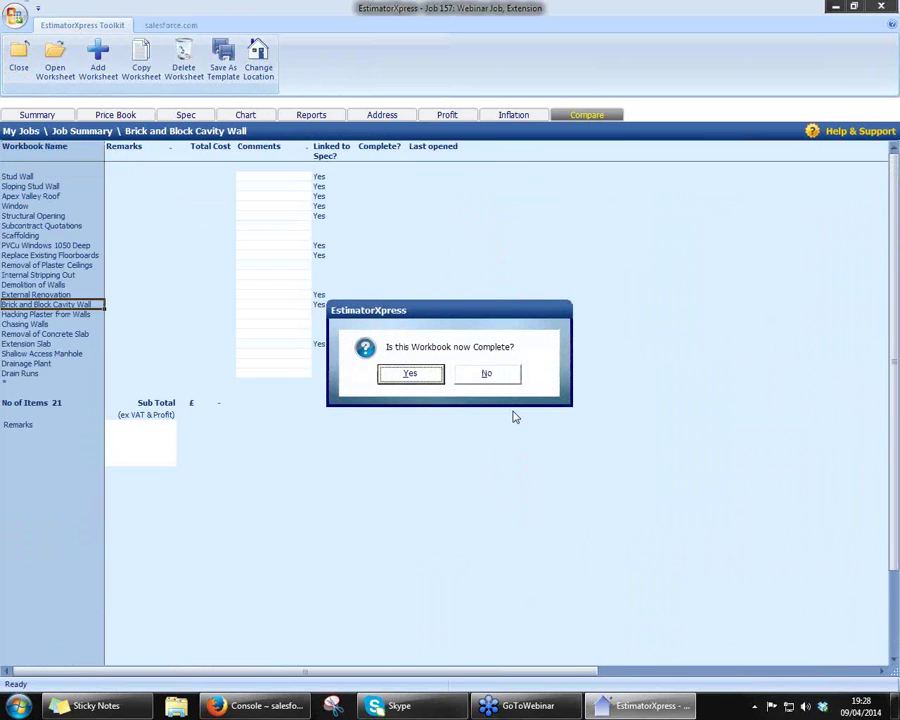
{"action": "left_click", "coordinate": [399, 380]}
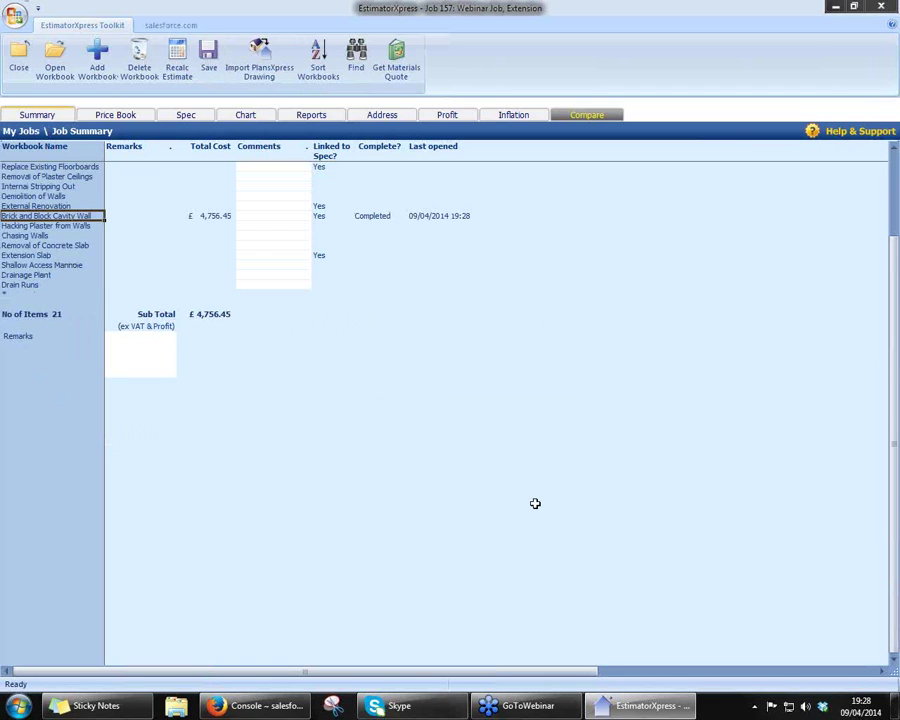
{"action": "scroll", "coordinate": [533, 501], "scroll_direction": "up", "scroll_amount": 3}
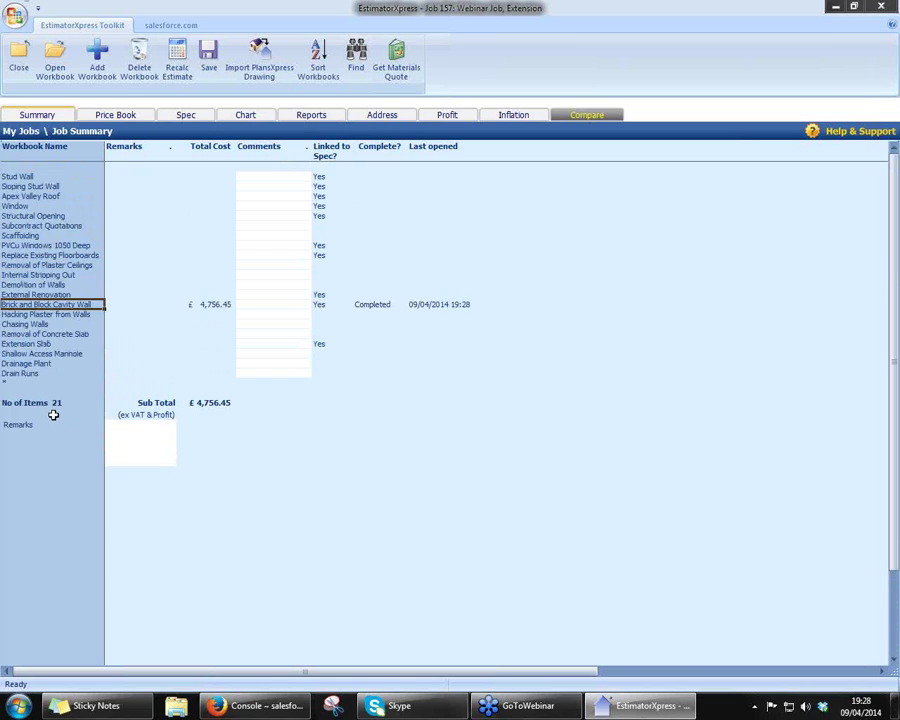
- Add a 'Remove Plaster From Ceiling' worksheet to Removal of Plaster Ceilings, located in Extension
{"action": "double_click", "coordinate": [51, 266]}
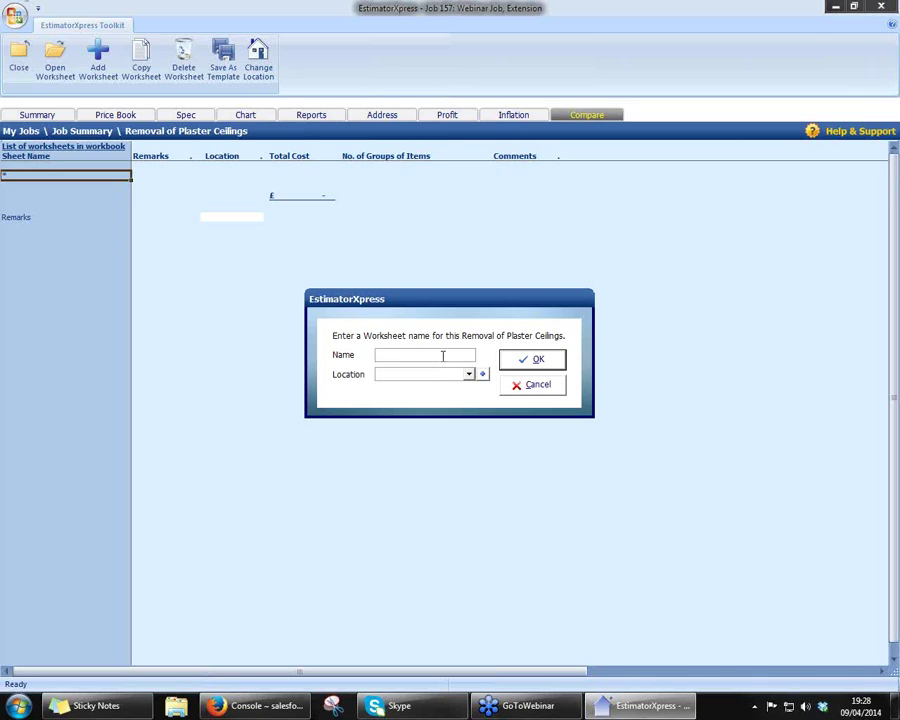
{"action": "type", "text": "Remove P"}
{"action": "type", "text": "laster Fr"}
{"action": "type", "text": "om "}
{"action": "type", "text": "Ceiling"}
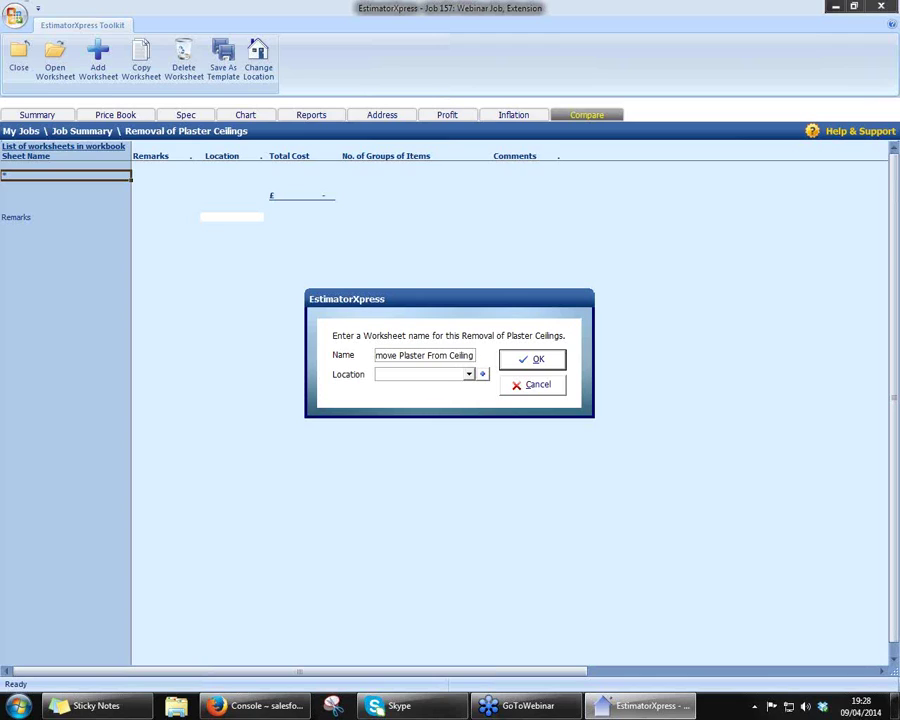
{"action": "left_click", "coordinate": [467, 375]}
{"action": "left_click", "coordinate": [455, 374]}
{"action": "type", "text": "Ex"}
{"action": "left_click", "coordinate": [535, 360]}
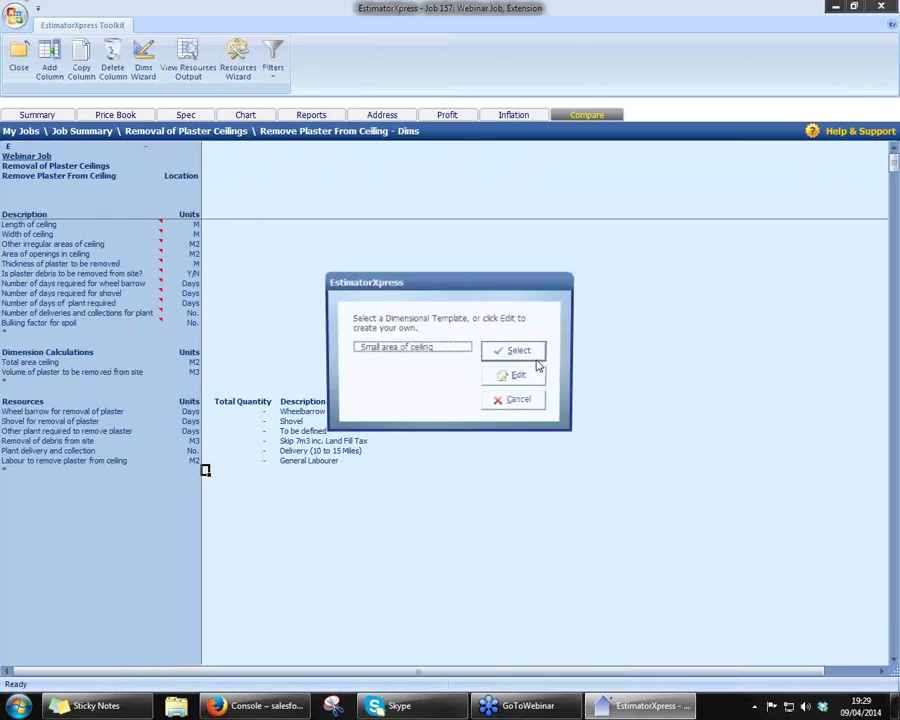
- Apply the Small area of ceiling template with 3.600 × 6.000 m dimensions, giving 21.600 m² at £134.37
{"action": "left_click", "coordinate": [428, 348]}
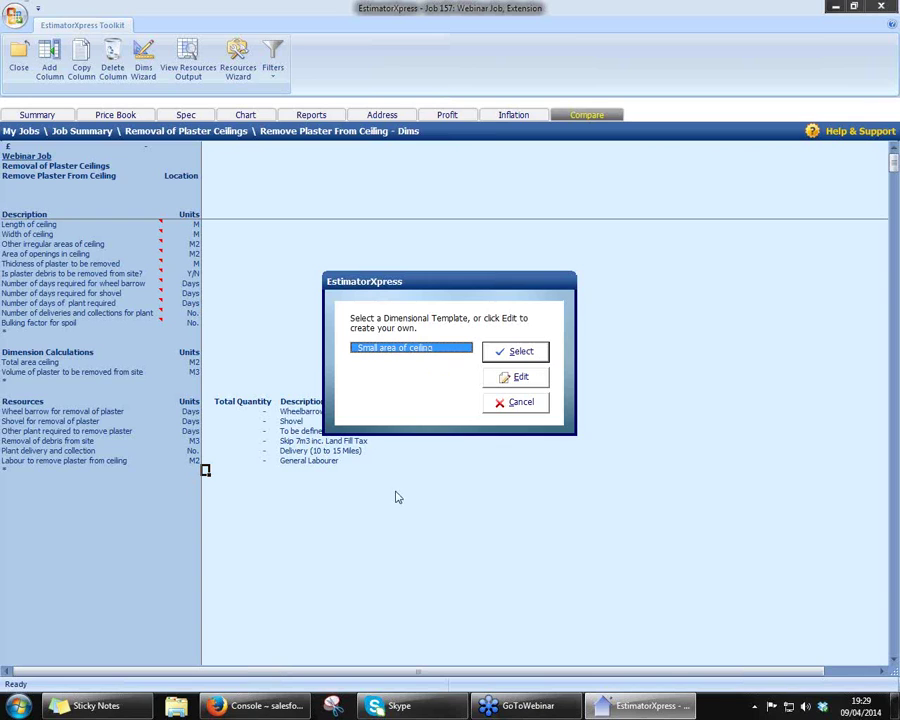
{"action": "left_click", "coordinate": [517, 355]}
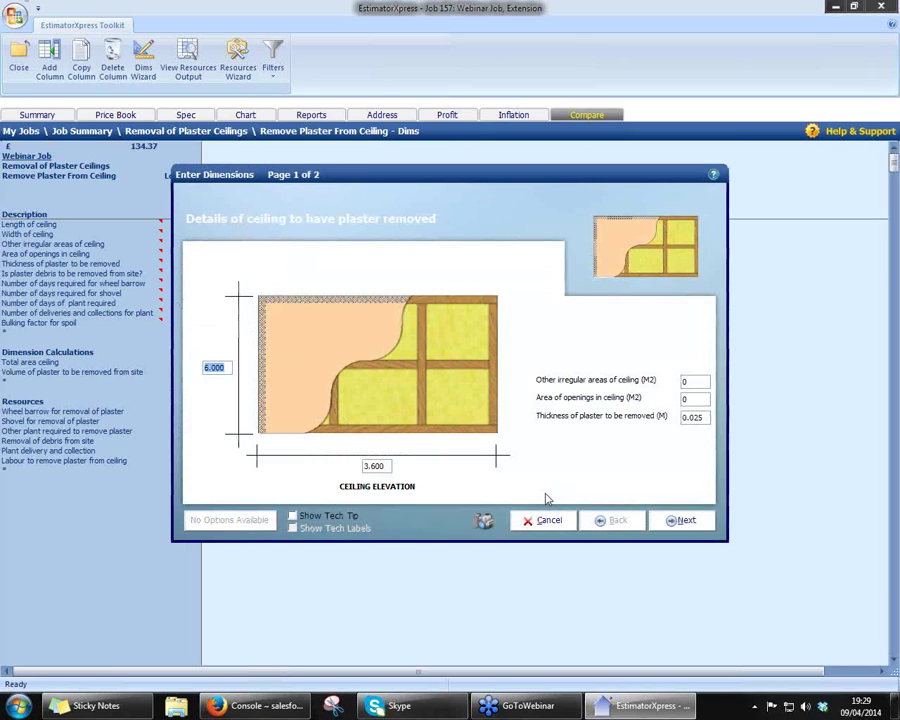
{"action": "left_click", "coordinate": [293, 516]}
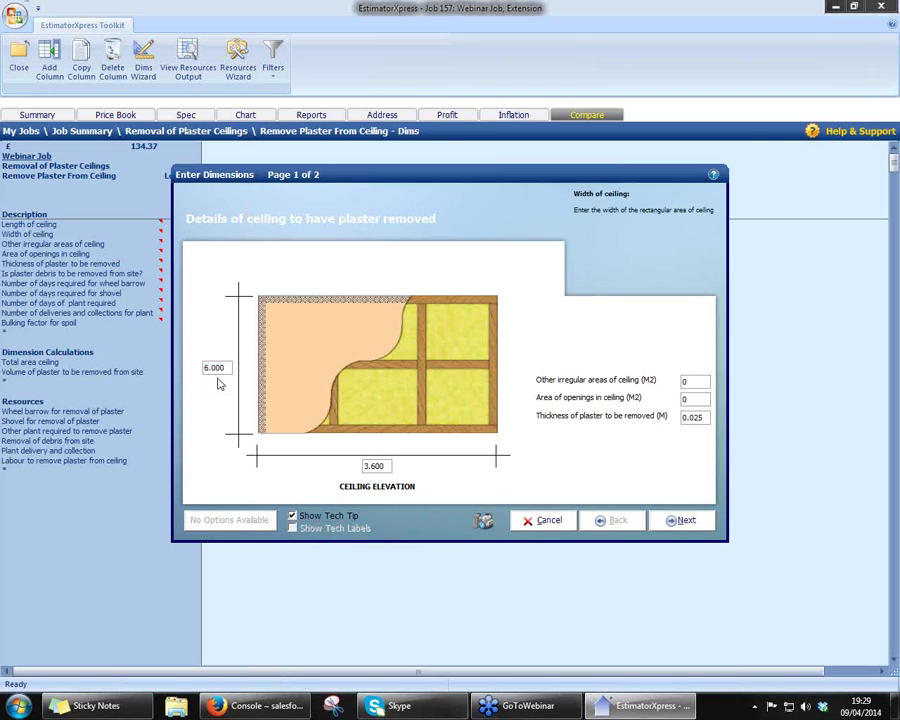
{"action": "left_click", "coordinate": [385, 465]}
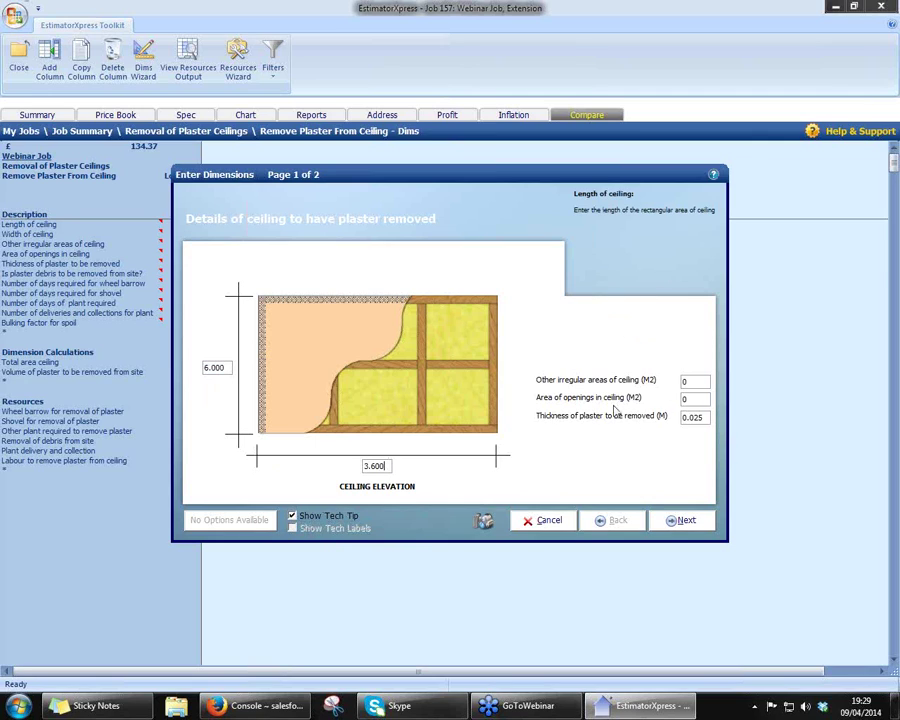
{"action": "left_click", "coordinate": [685, 381]}
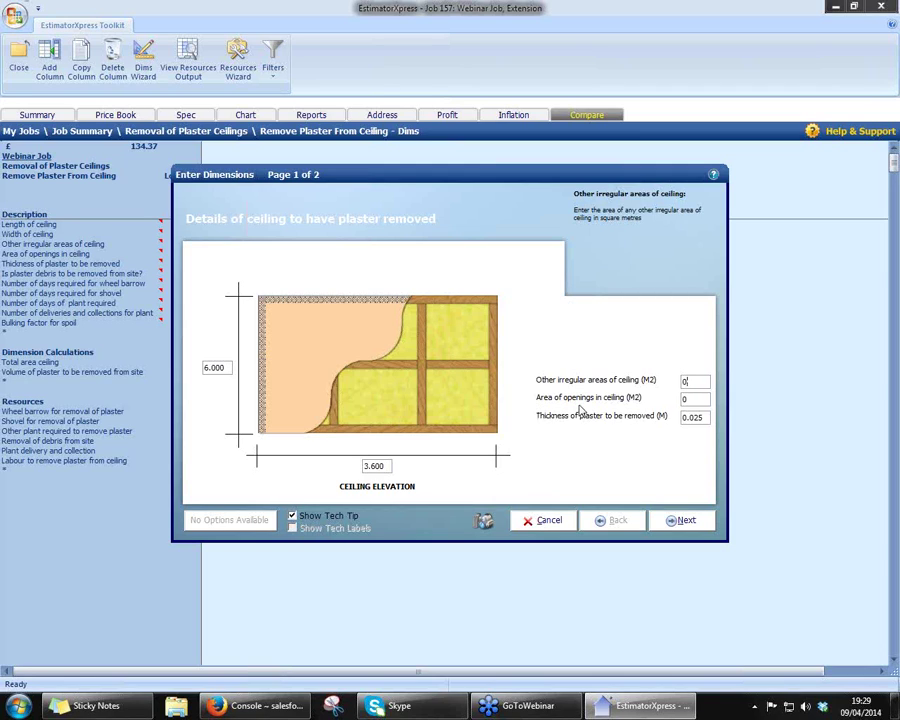
{"action": "left_click", "coordinate": [705, 417]}
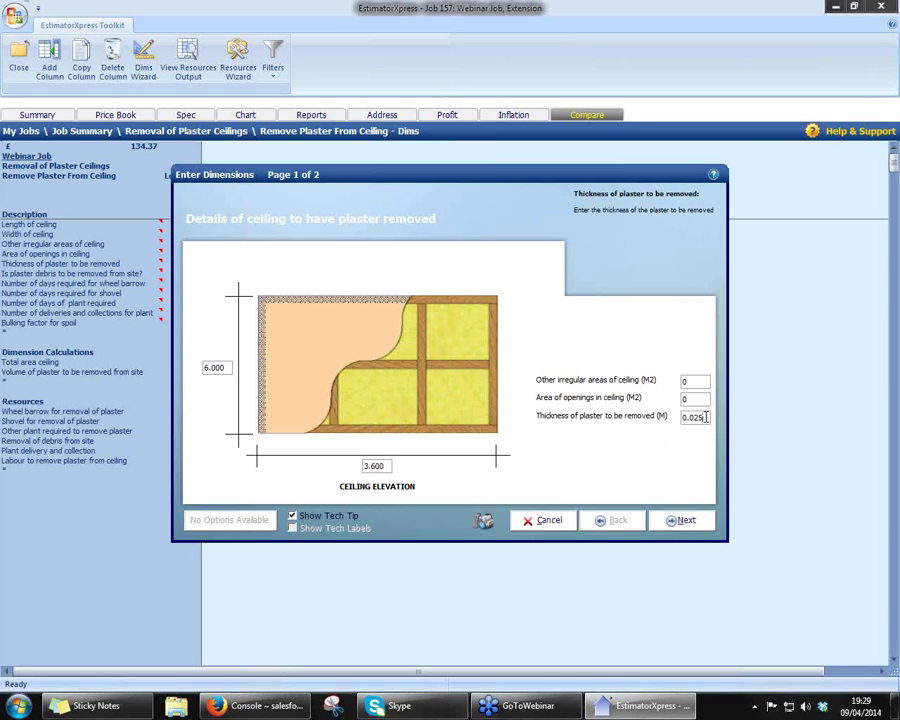
{"action": "left_click", "coordinate": [684, 520]}
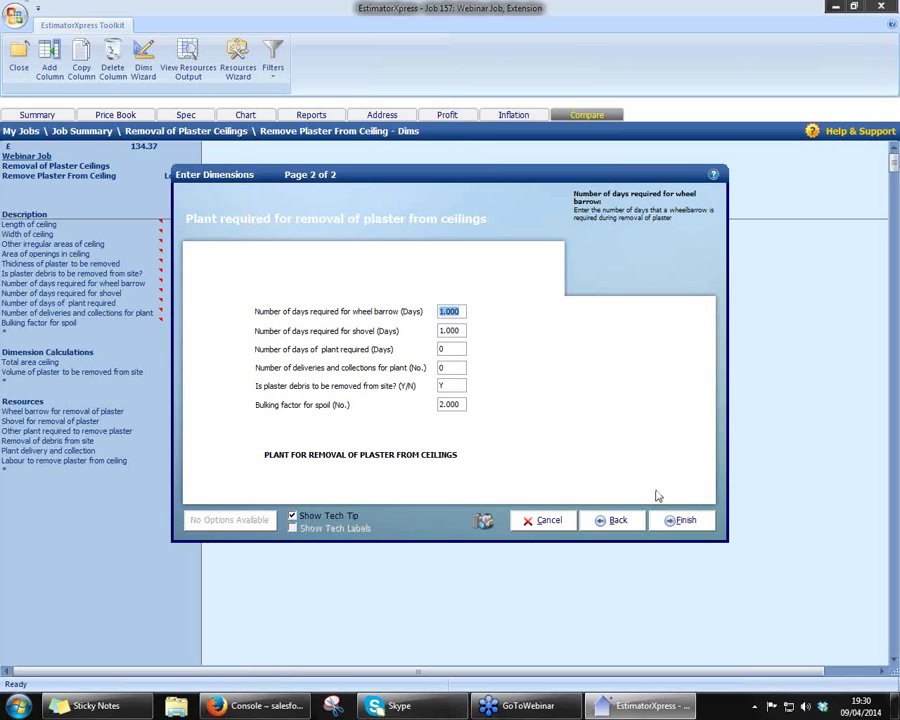
{"action": "left_click", "coordinate": [686, 519]}
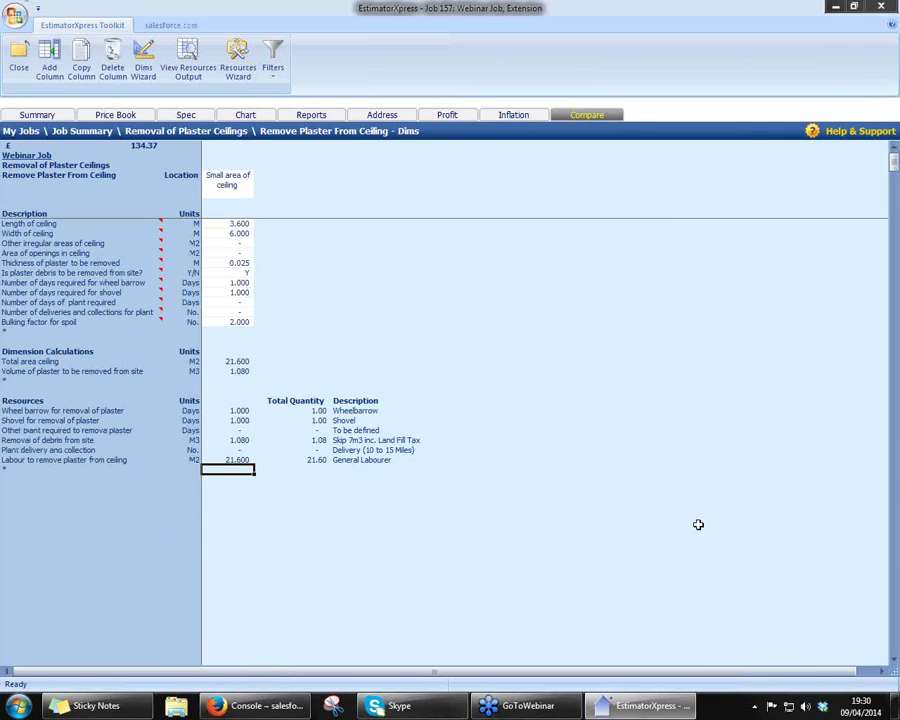
- Select the £134.37 total row, then close the ceiling dims sheet and its workbook
{"action": "left_click", "coordinate": [140, 145]}
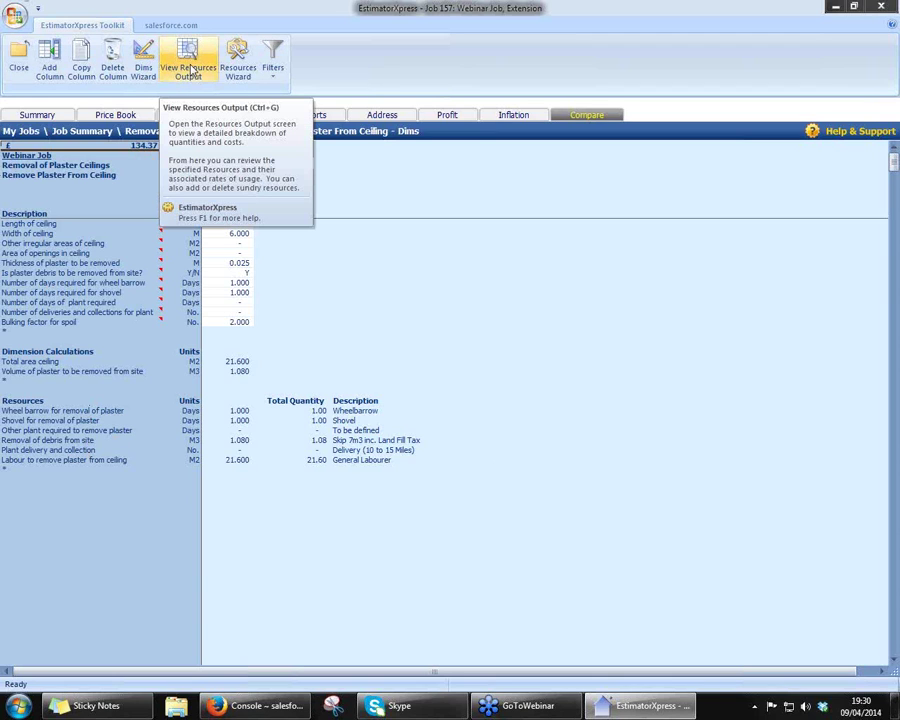
{"action": "left_click", "coordinate": [20, 66]}
{"action": "left_click", "coordinate": [18, 66]}
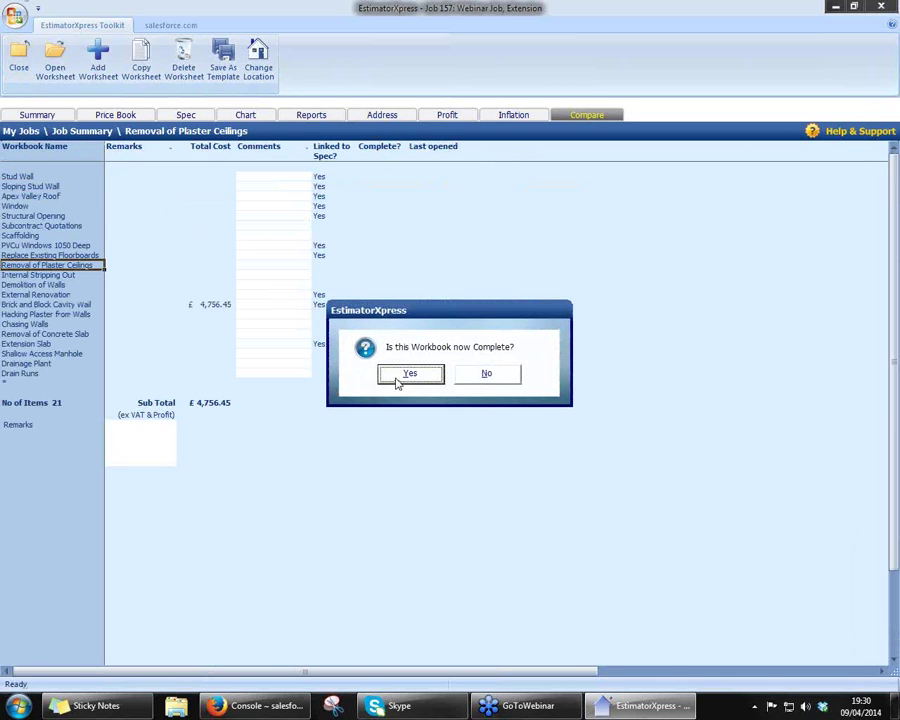
- Mark Removal of Plaster Ceilings complete (sub total £4,890.81) and select the Apex Valley Roof workbook
{"action": "left_click", "coordinate": [412, 376]}
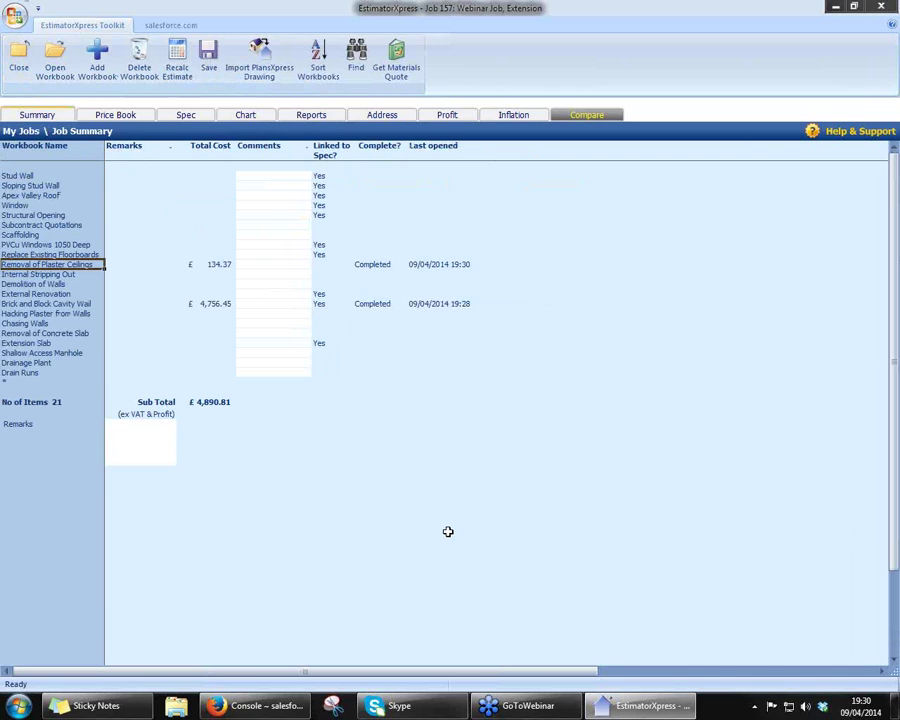
{"action": "left_click", "coordinate": [45, 195]}
- Add a worksheet named Roof with location Extension to the Apex Valley Roof workbook
{"action": "double_click", "coordinate": [45, 195]}
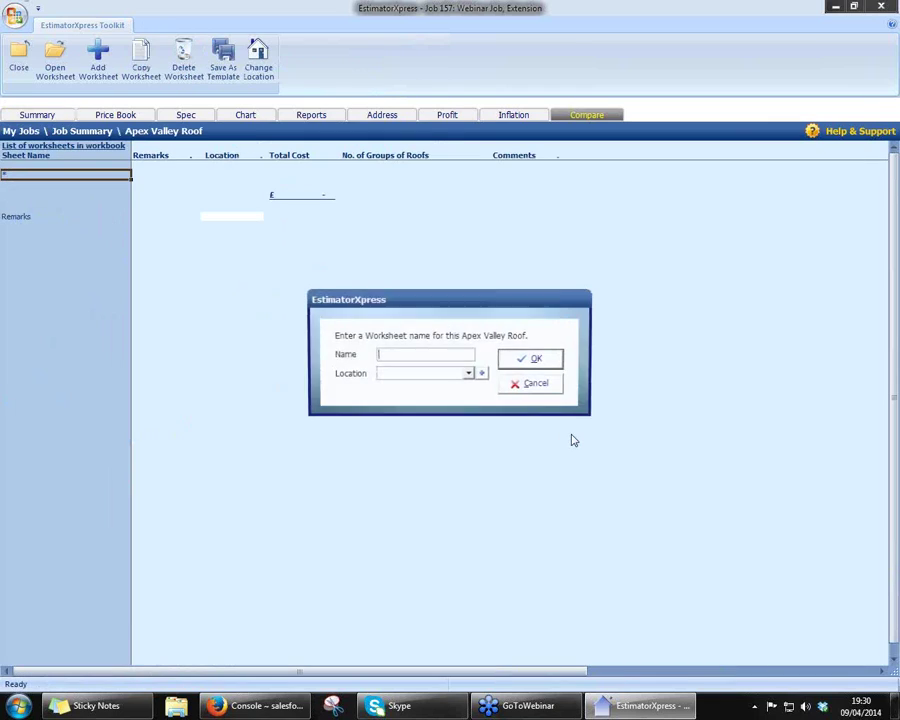
{"action": "type", "text": "Roof"}
{"action": "key", "text": "Tab"}
{"action": "type", "text": "Ex"}
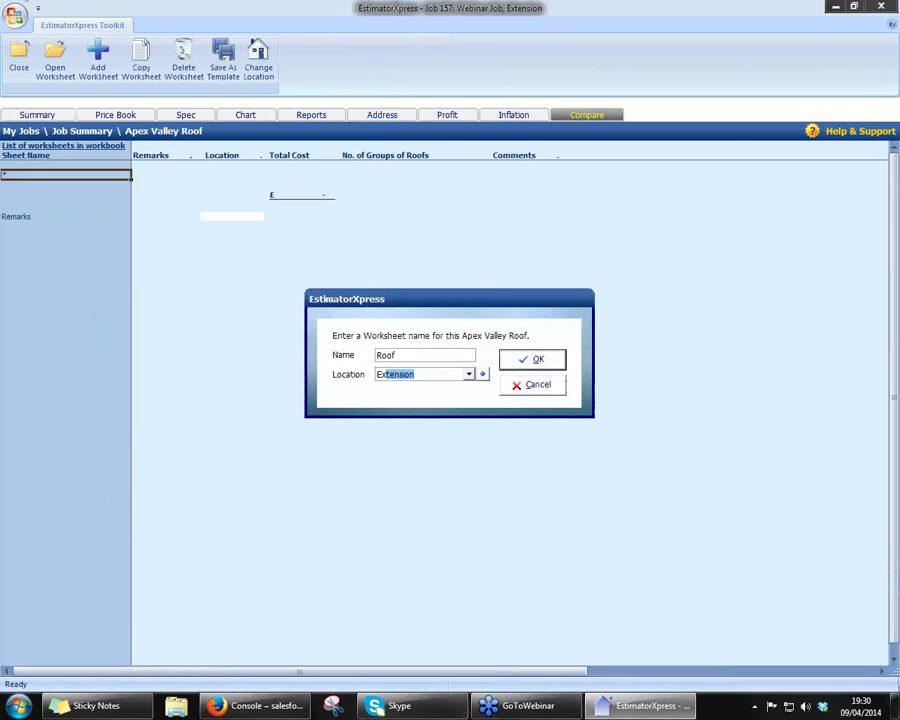
{"action": "left_click", "coordinate": [531, 362]}
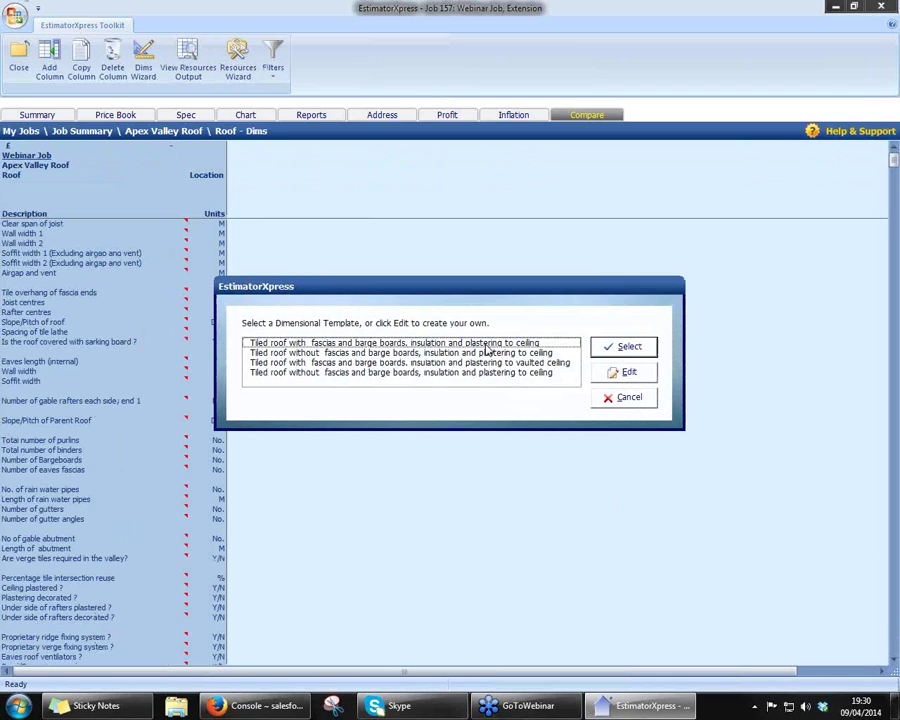
- Apply the tiled roof with fascias and plastered ceiling template to the Roof worksheet
{"action": "left_click", "coordinate": [377, 345]}
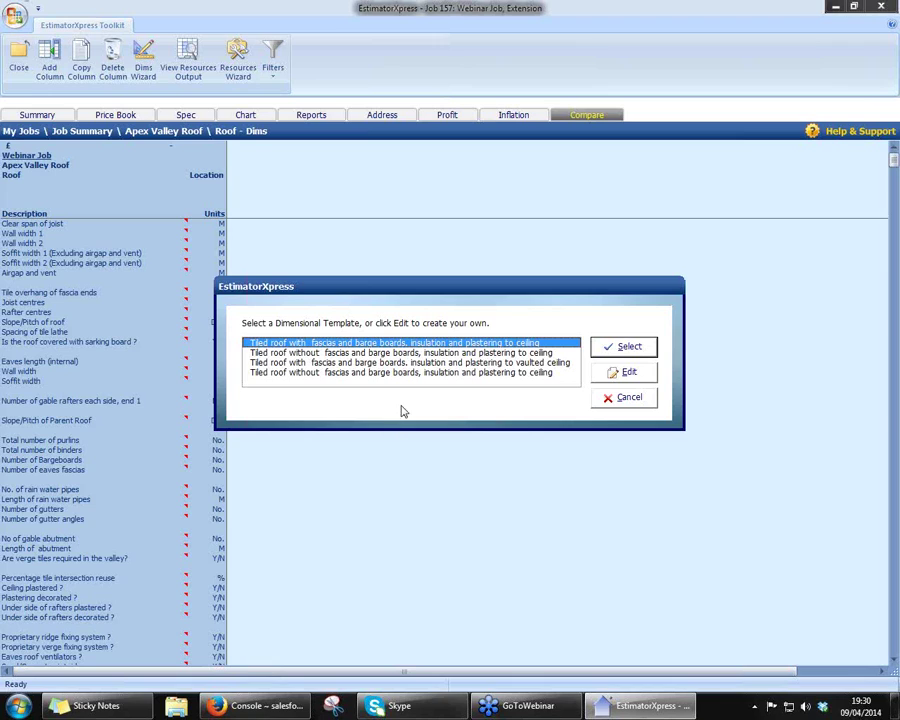
{"action": "left_click", "coordinate": [430, 362]}
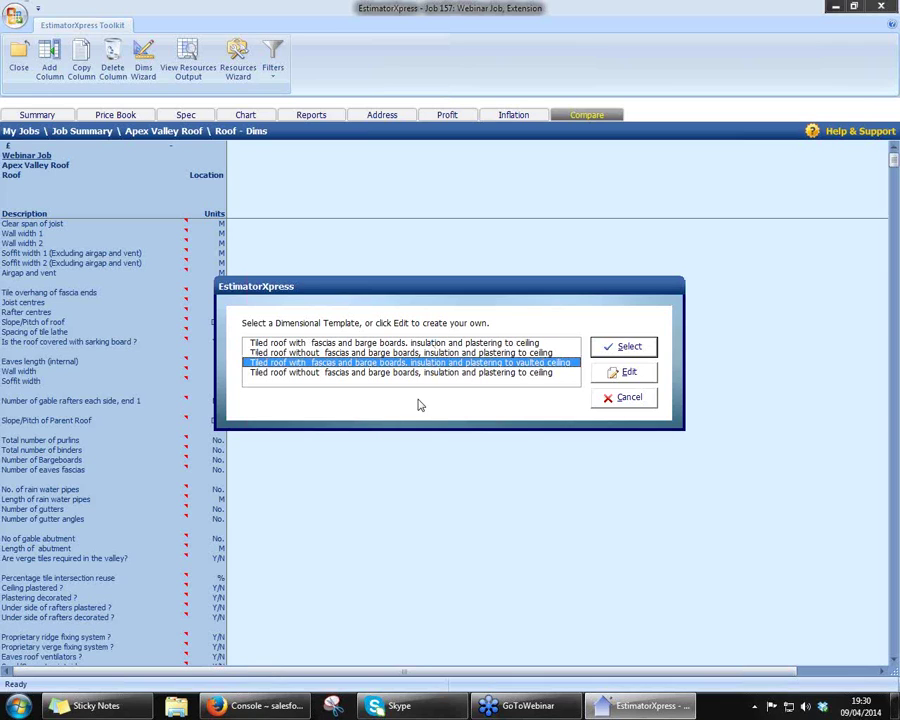
{"action": "left_click", "coordinate": [423, 346]}
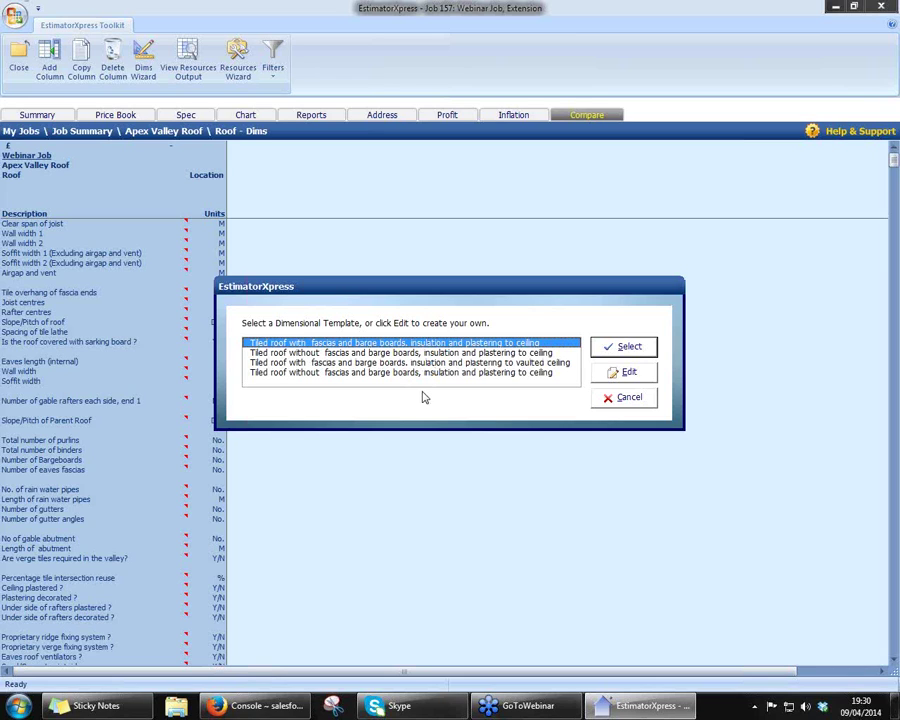
{"action": "left_click", "coordinate": [622, 346]}
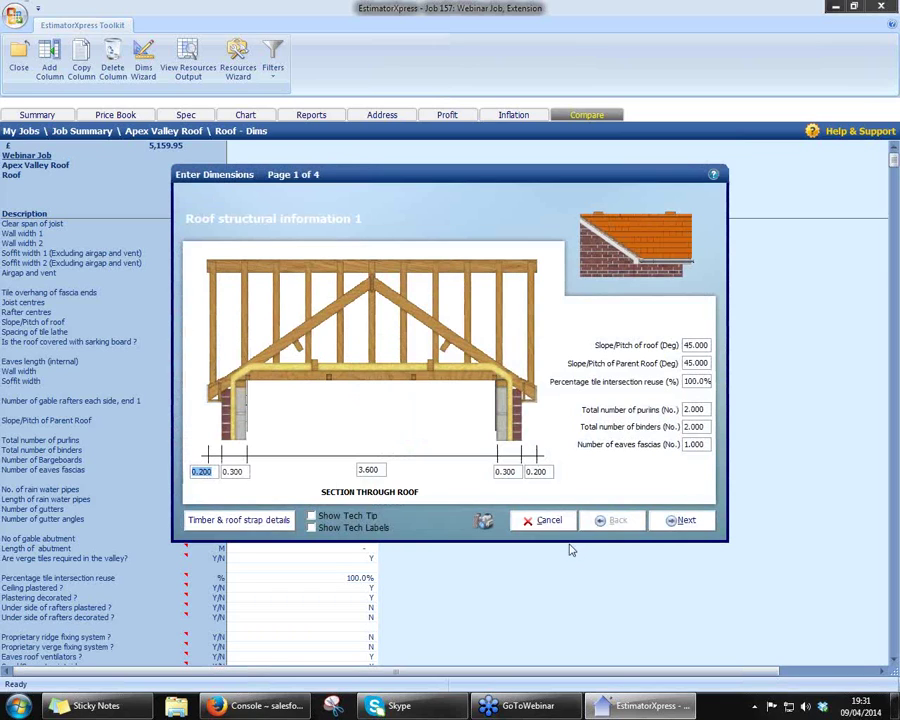
- Turn on Show Tech Tip and Show Tech Labels, read the field tips, then go to page 2
{"action": "left_click", "coordinate": [311, 516]}
{"action": "left_click", "coordinate": [311, 528]}
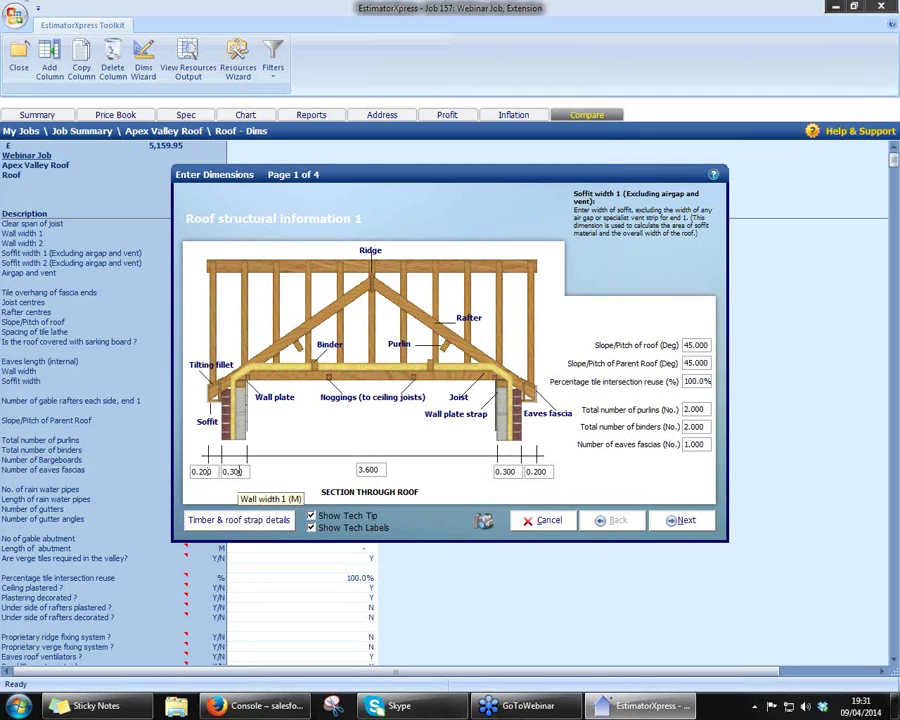
{"action": "mouse_move", "coordinate": [232, 472]}
{"action": "mouse_move", "coordinate": [369, 472]}
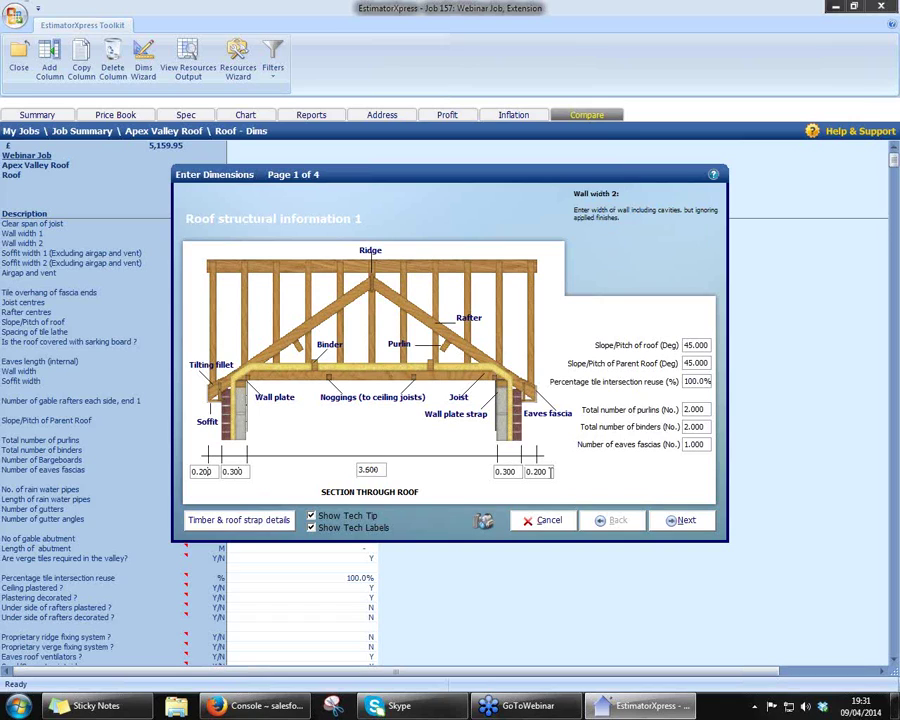
{"action": "mouse_move", "coordinate": [549, 472]}
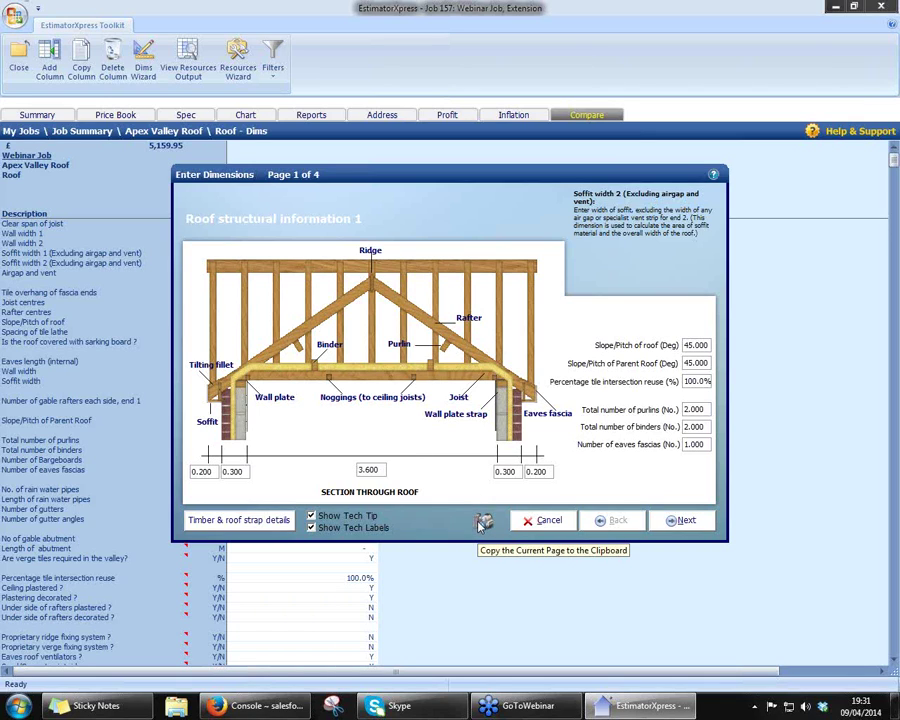
{"action": "left_click", "coordinate": [685, 520]}
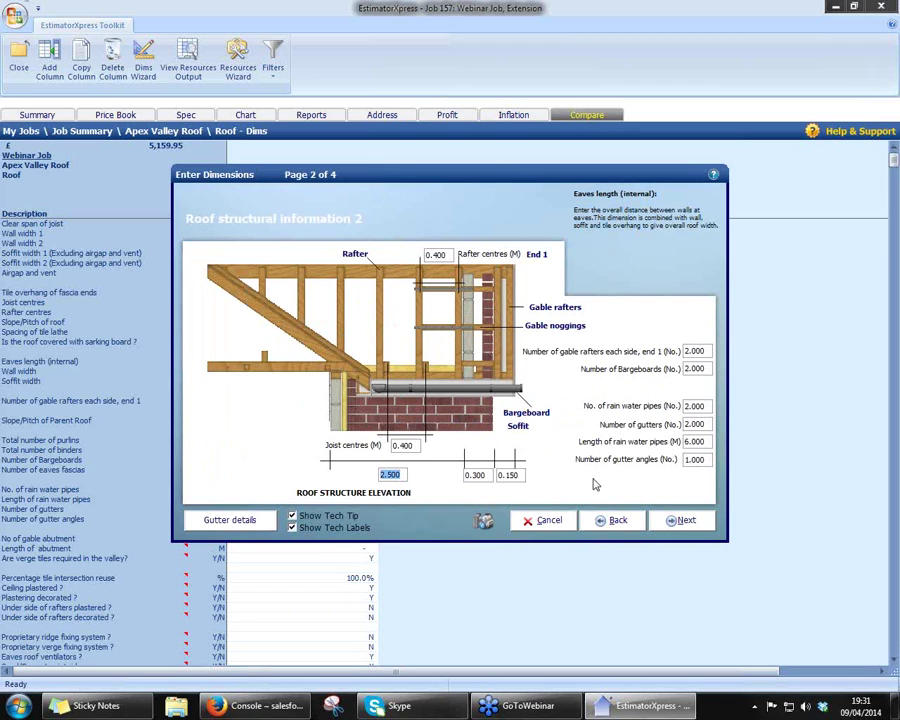
- Review joist centres, wall width and soffit width, then advance through tiling and finishes to finish
{"action": "left_click", "coordinate": [411, 449]}
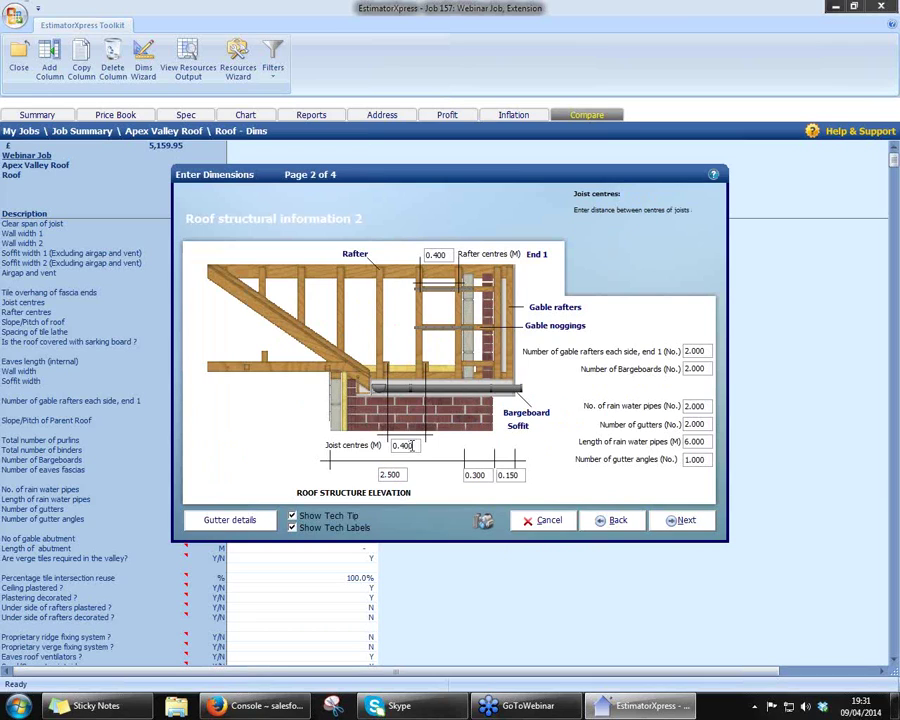
{"action": "left_click", "coordinate": [478, 475]}
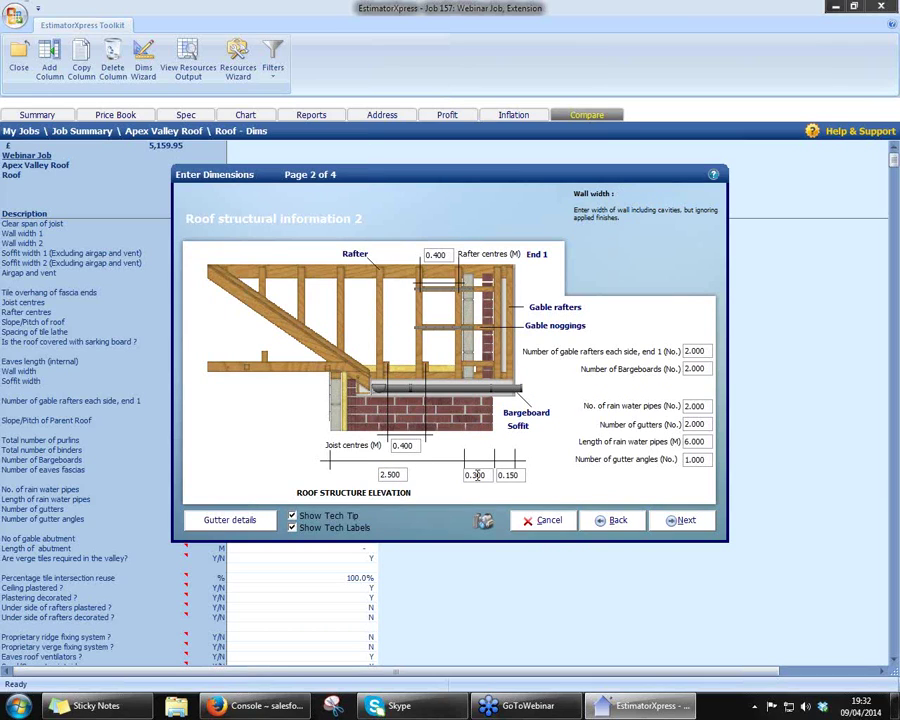
{"action": "left_click", "coordinate": [517, 475]}
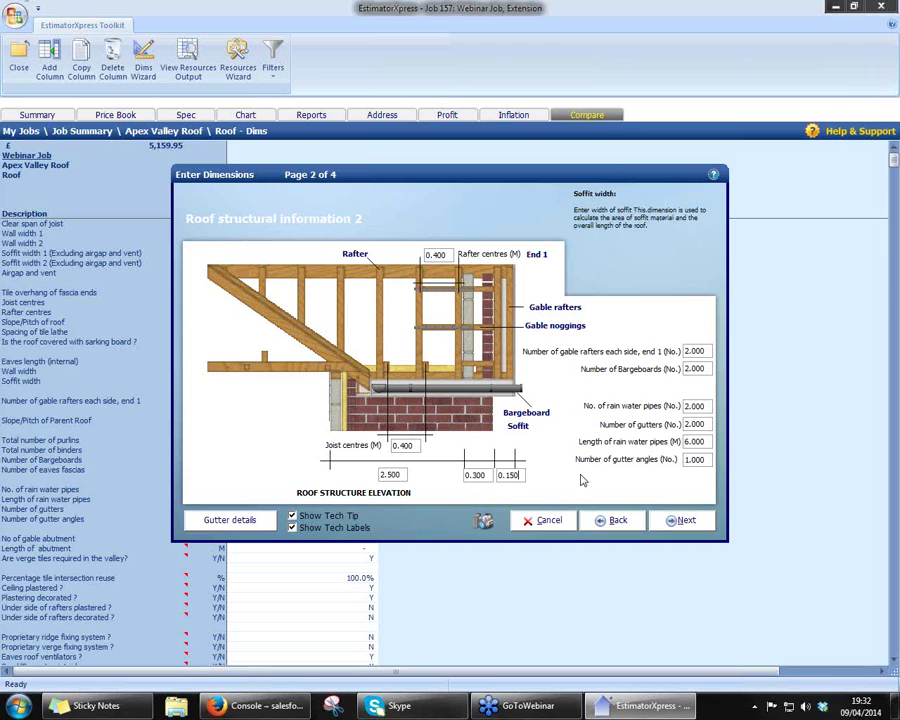
{"action": "left_click", "coordinate": [680, 520]}
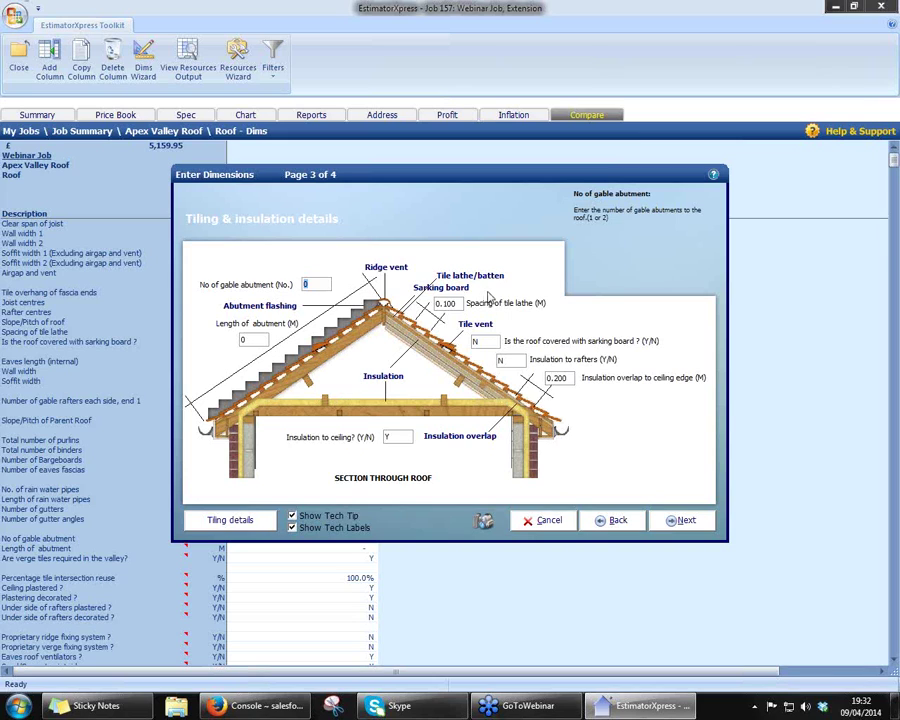
{"action": "left_click", "coordinate": [680, 523]}
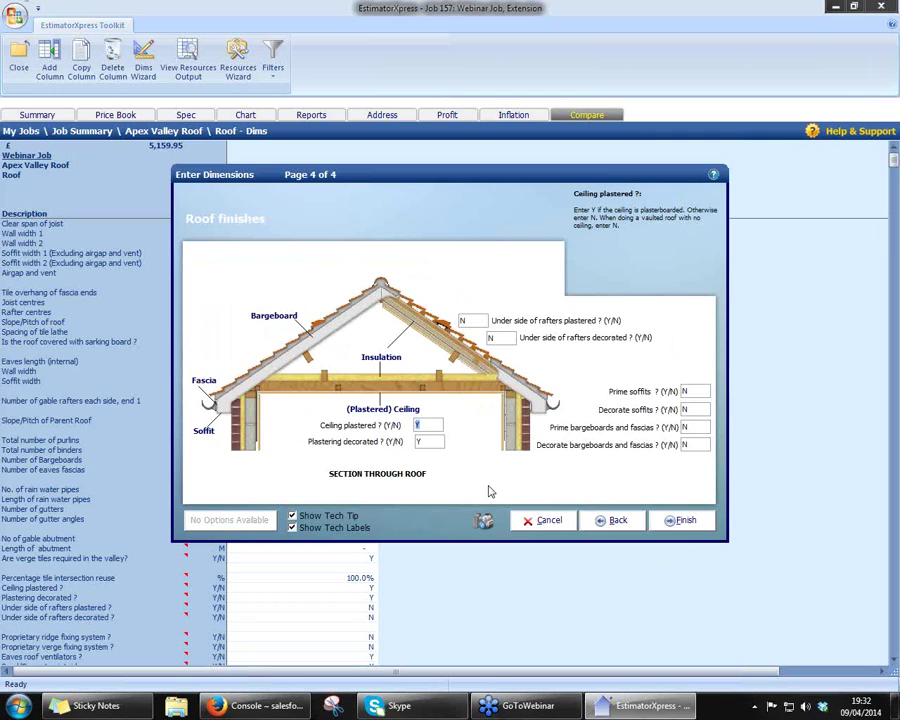
{"action": "left_click", "coordinate": [680, 521]}
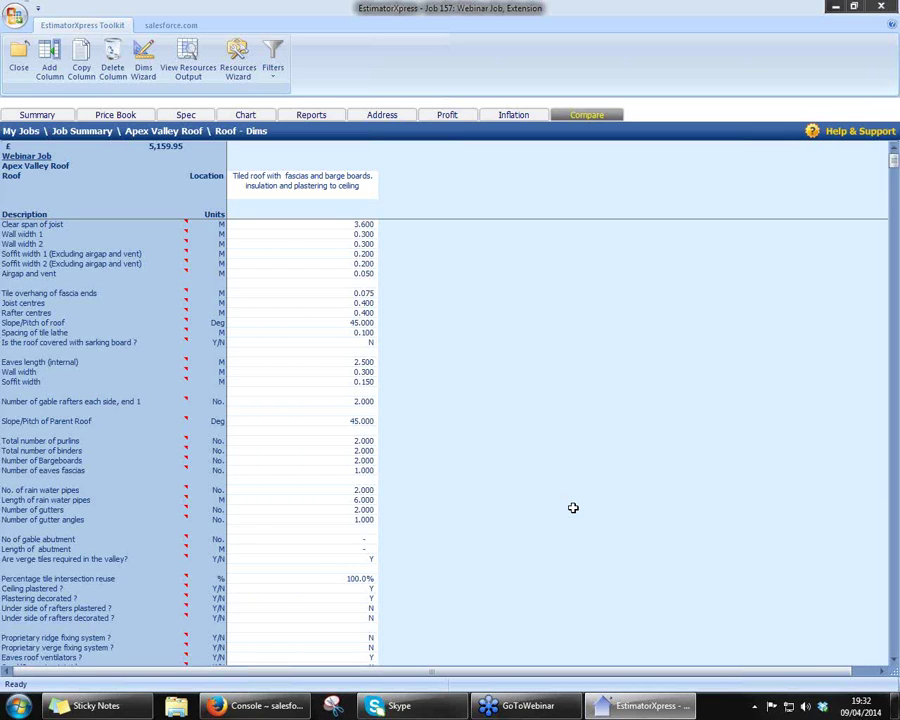
- Close the Roof Dims sheet and workbook, confirming Apex Valley Roof complete at £5,159.95
{"action": "left_click", "coordinate": [120, 147]}
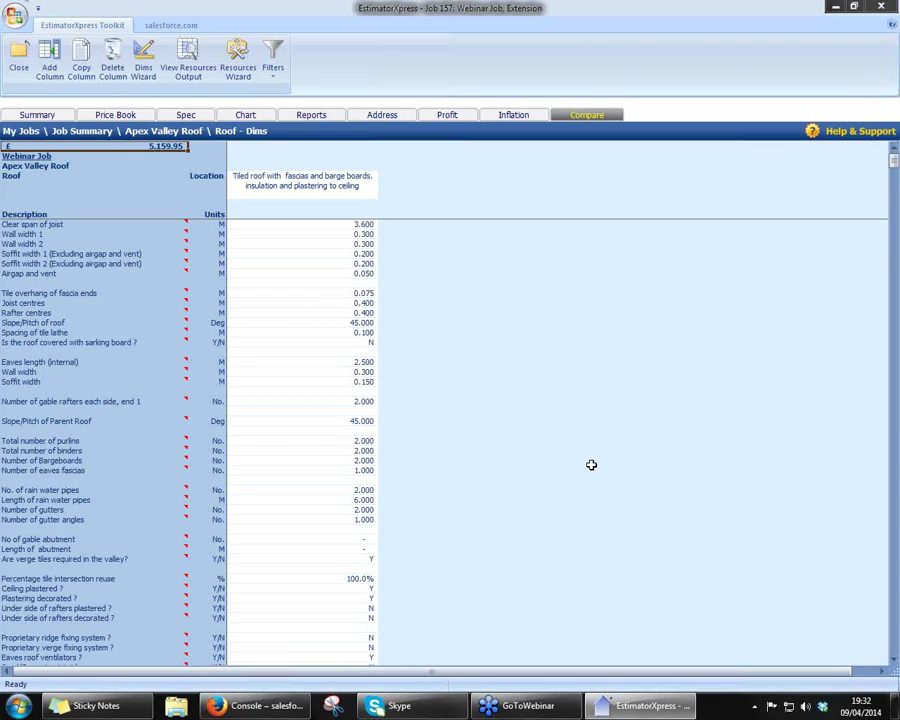
{"action": "left_click", "coordinate": [19, 58]}
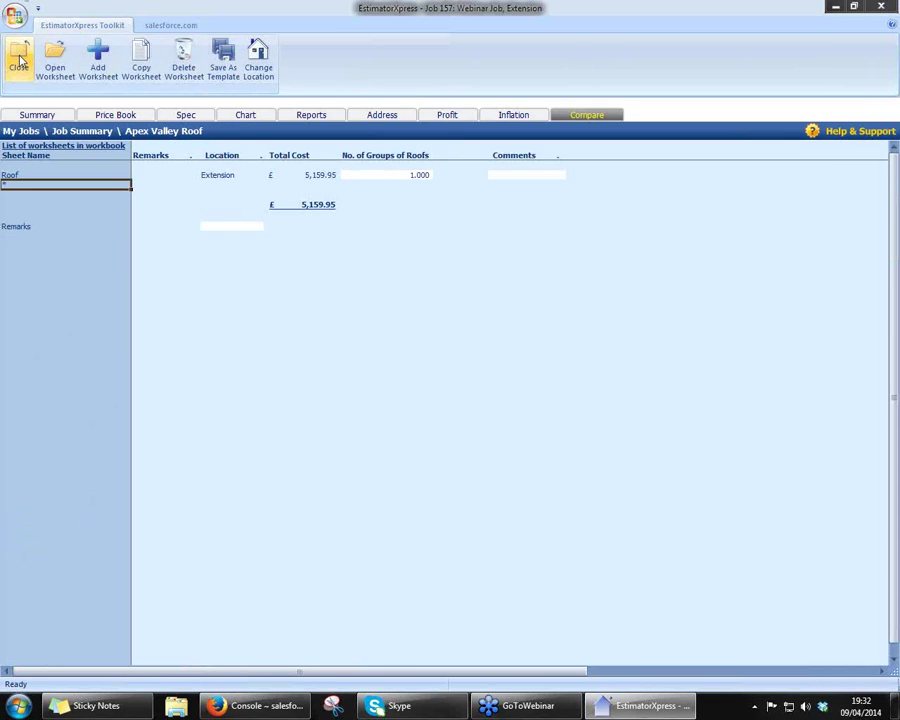
{"action": "left_click", "coordinate": [19, 58]}
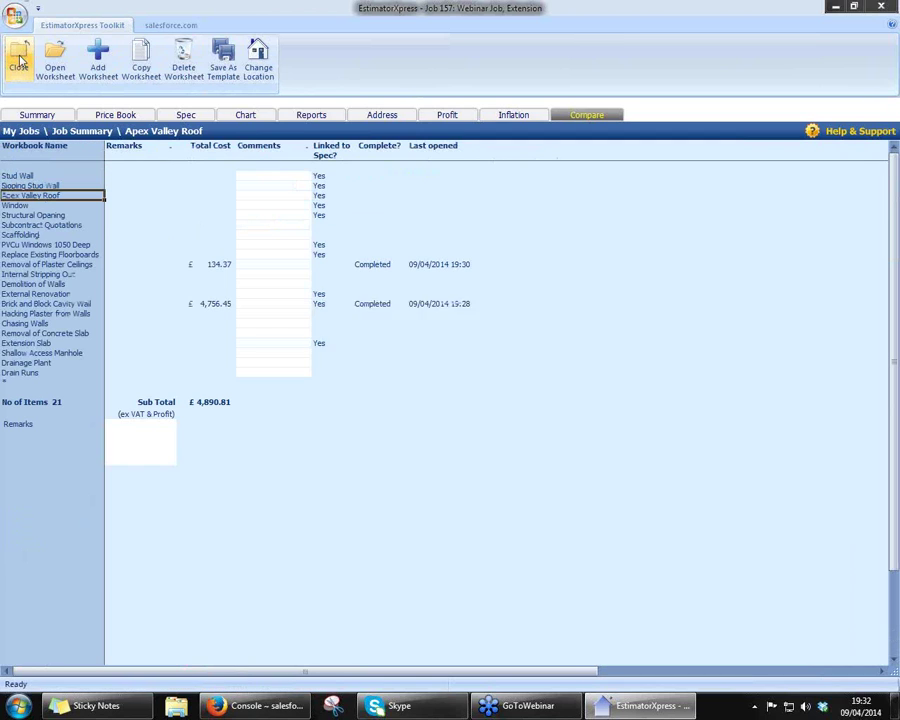
{"action": "left_click", "coordinate": [407, 375]}
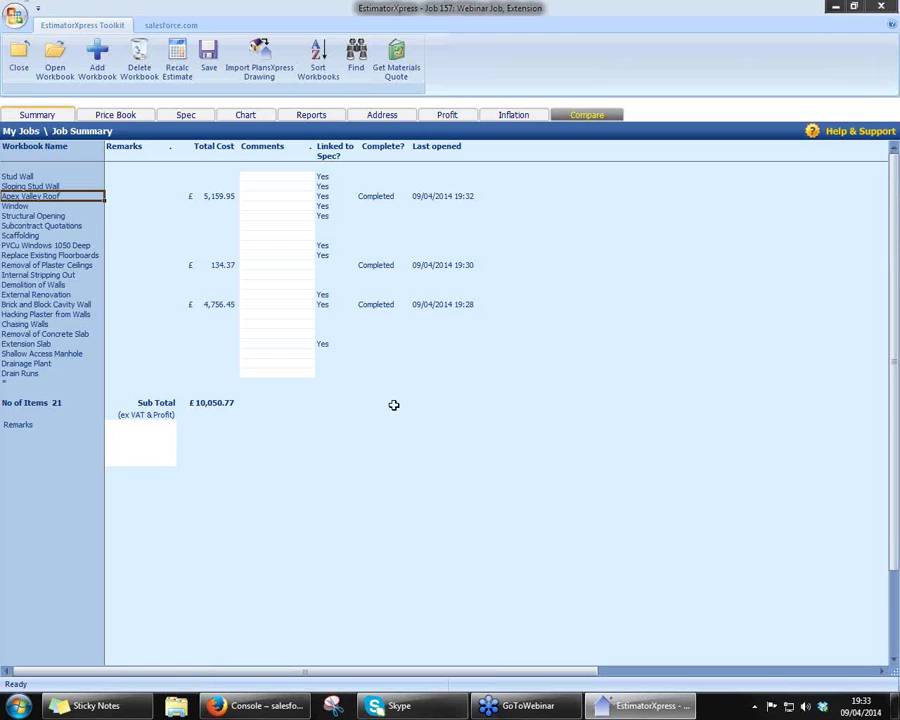
- Show the job's bar chart with unused phases removed, leaving Demolition to Internal Decoration
{"action": "left_click", "coordinate": [255, 118]}
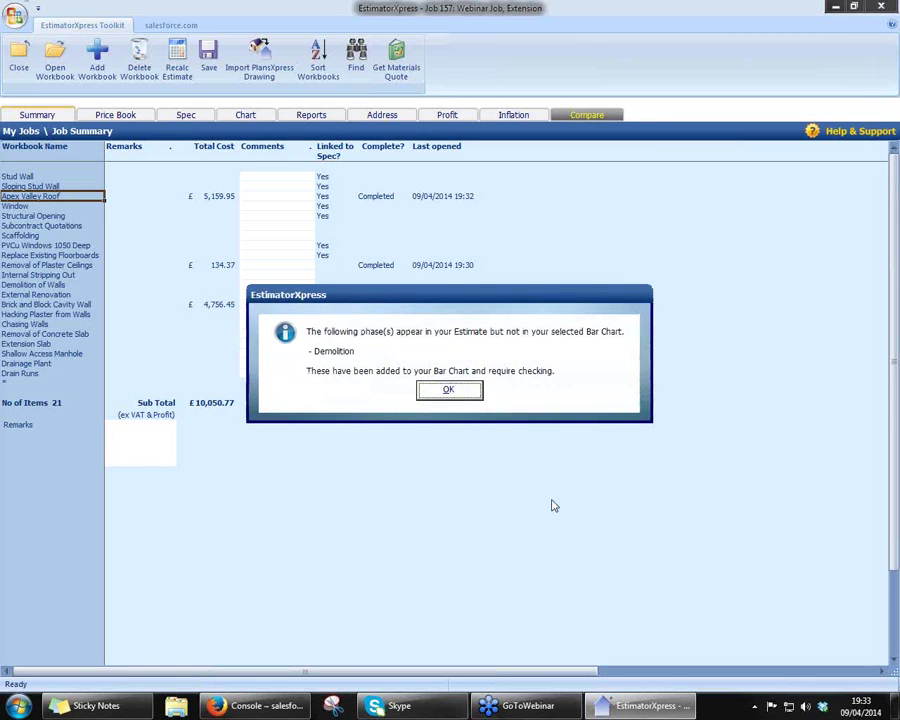
{"action": "left_click", "coordinate": [452, 389]}
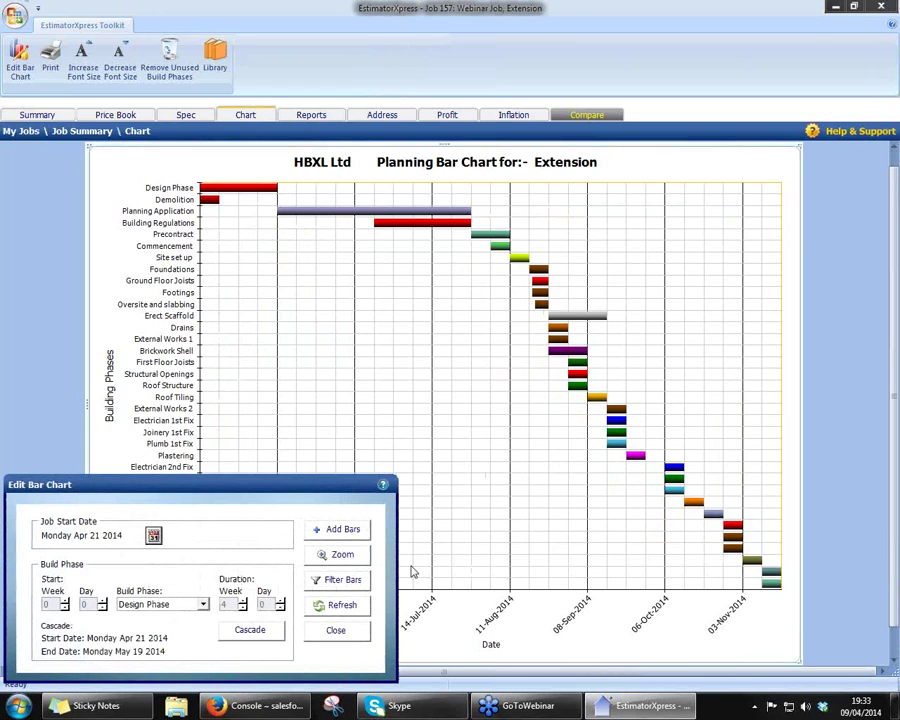
{"action": "left_click", "coordinate": [345, 631]}
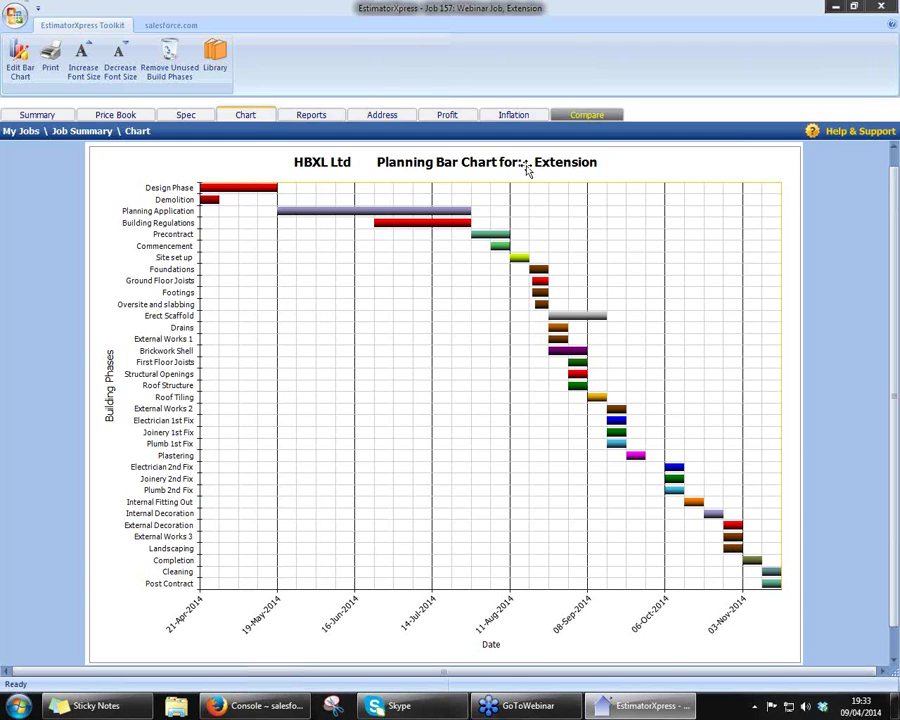
{"action": "left_click", "coordinate": [169, 75]}
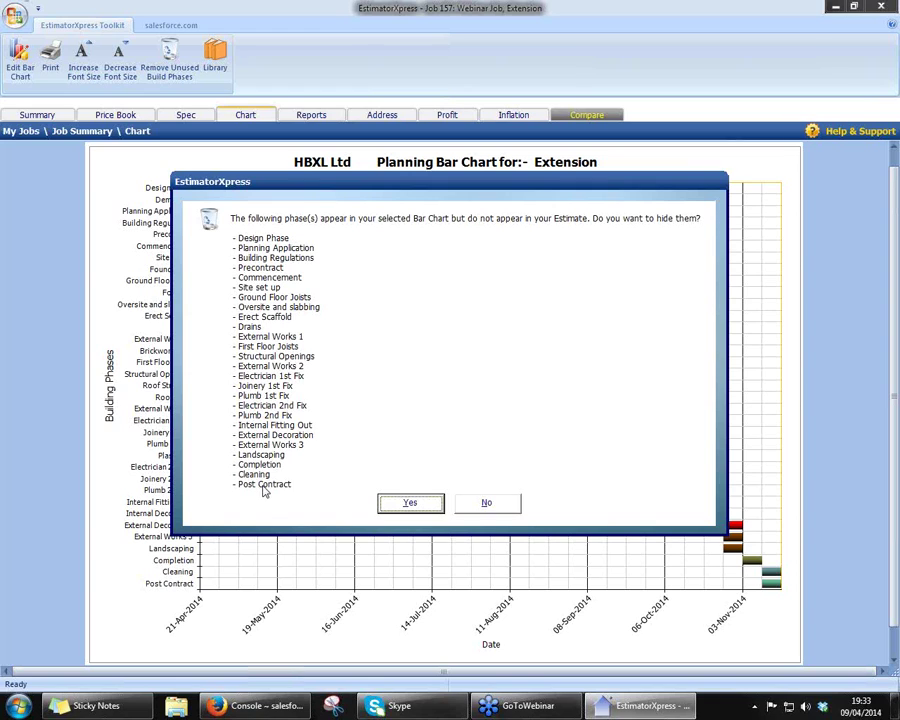
{"action": "left_click", "coordinate": [405, 501]}
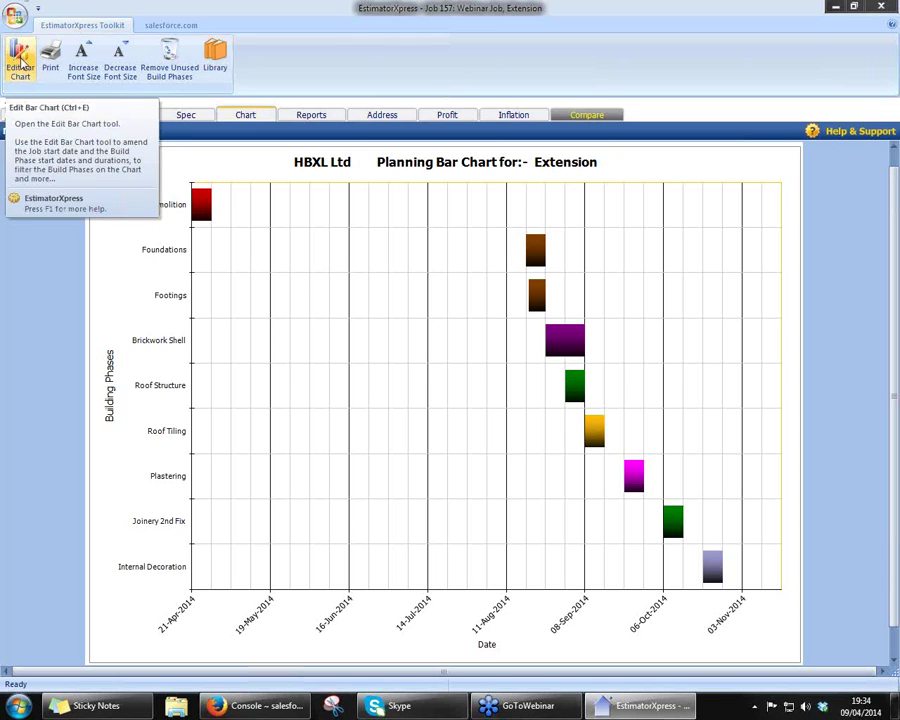
- Move the Foundations phase to start in week 1 and cascade the later phases
{"action": "left_click", "coordinate": [20, 62]}
{"action": "left_click_drag", "start_coordinate": [218, 488], "coordinate": [380, 432]}
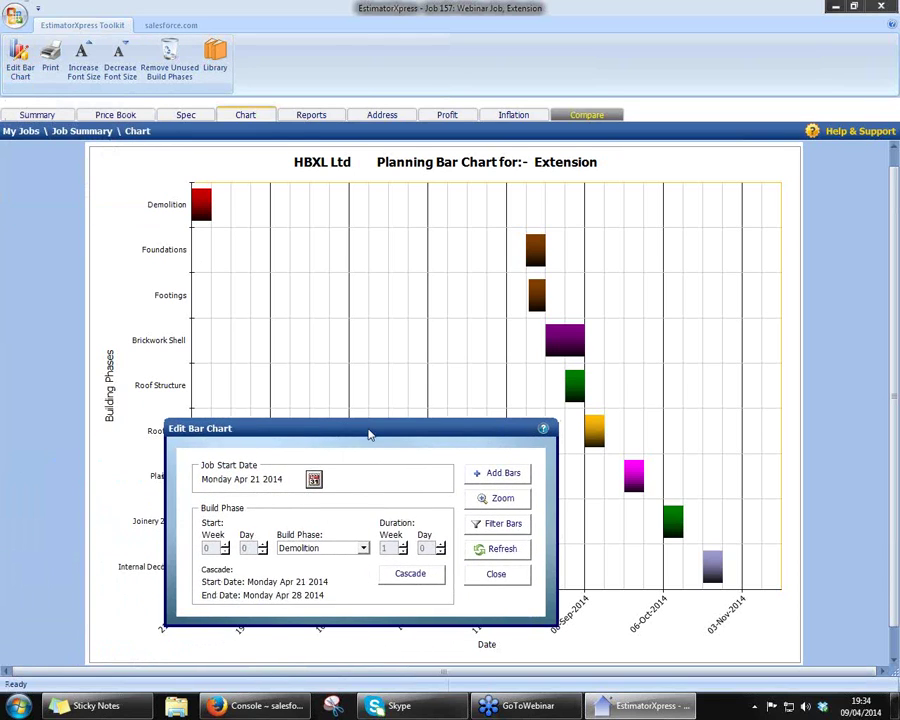
{"action": "left_click", "coordinate": [363, 548]}
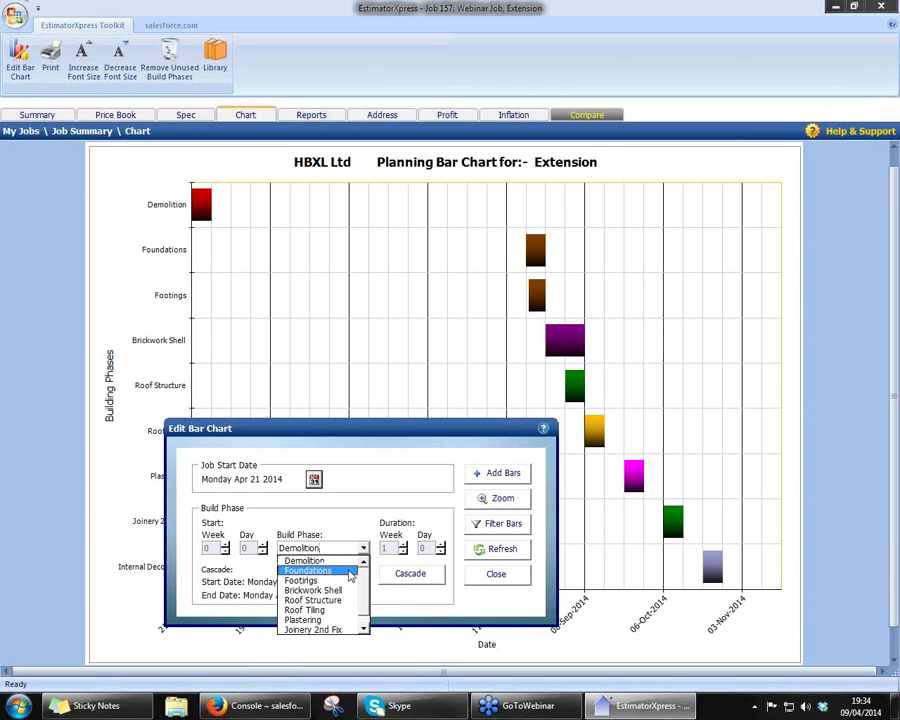
{"action": "left_click", "coordinate": [351, 570]}
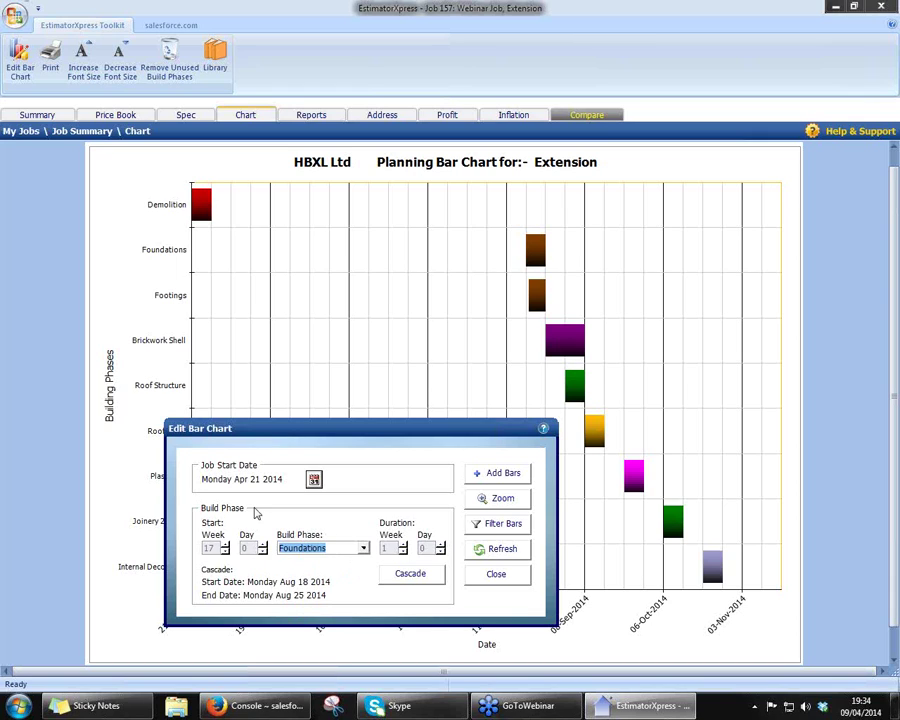
{"action": "left_click", "coordinate": [226, 551]}
{"action": "left_click", "coordinate": [226, 551]}
{"action": "left_click", "coordinate": [226, 551]}
{"action": "left_click", "coordinate": [226, 551]}
{"action": "left_click", "coordinate": [226, 551]}
{"action": "left_click", "coordinate": [226, 551]}
{"action": "left_click", "coordinate": [226, 551]}
{"action": "left_click", "coordinate": [226, 551]}
{"action": "left_click", "coordinate": [226, 551]}
{"action": "left_click", "coordinate": [226, 551]}
{"action": "left_click", "coordinate": [226, 551]}
{"action": "left_click", "coordinate": [226, 551]}
{"action": "left_click", "coordinate": [226, 551]}
{"action": "left_click", "coordinate": [226, 551]}
{"action": "left_click", "coordinate": [226, 551]}
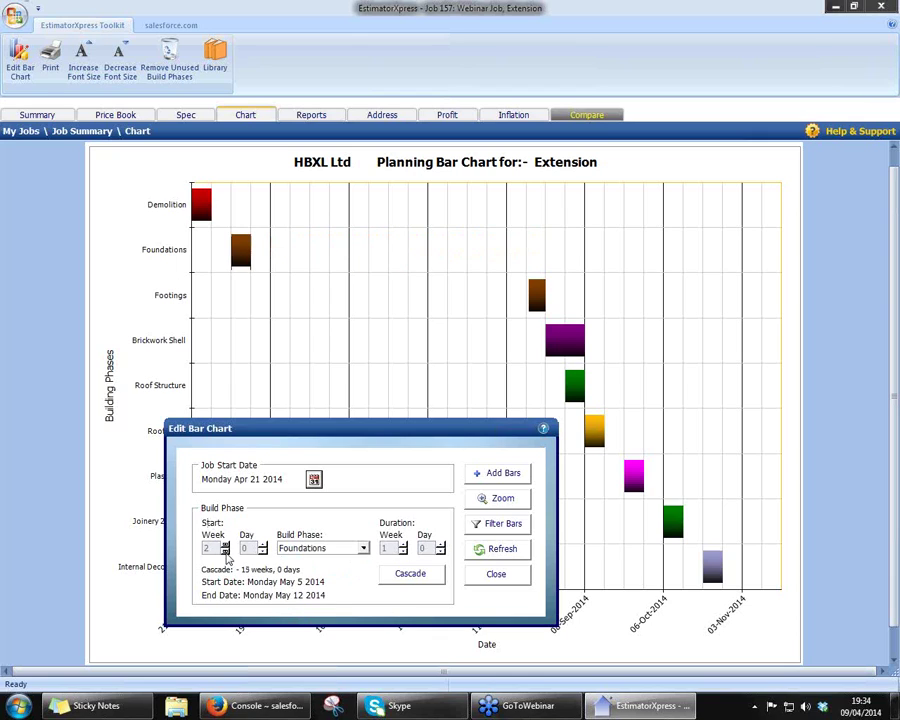
{"action": "left_click", "coordinate": [226, 551]}
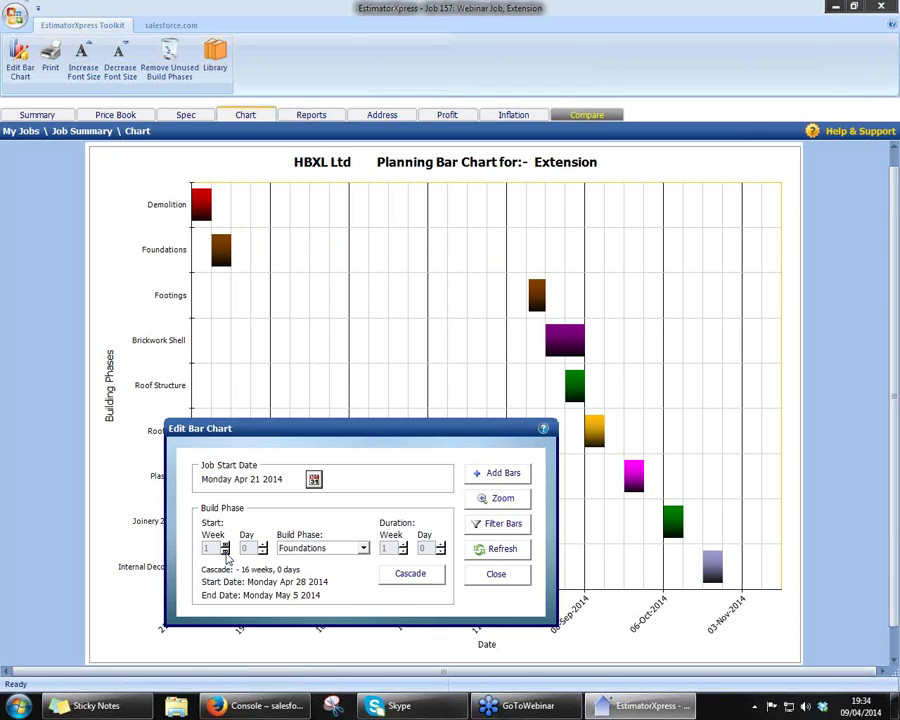
{"action": "left_click", "coordinate": [411, 576]}
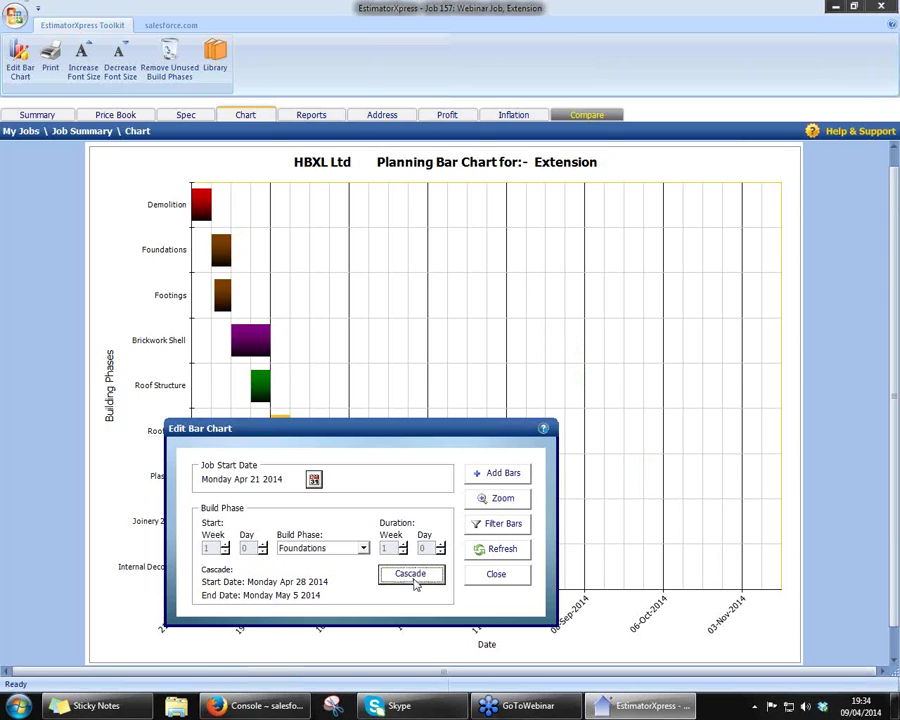
- Extend Foundations to a 5-week duration and cascade the following phases again
{"action": "left_click_drag", "start_coordinate": [466, 430], "coordinate": [785, 140]}
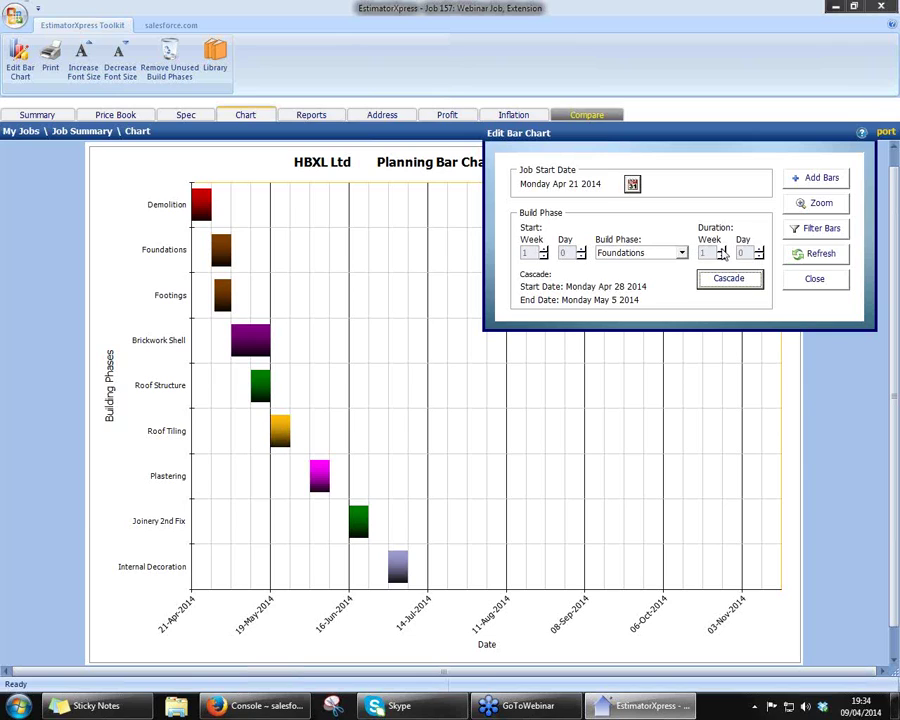
{"action": "left_click", "coordinate": [721, 250]}
{"action": "left_click", "coordinate": [721, 250]}
{"action": "left_click", "coordinate": [721, 250]}
{"action": "left_click", "coordinate": [721, 250]}
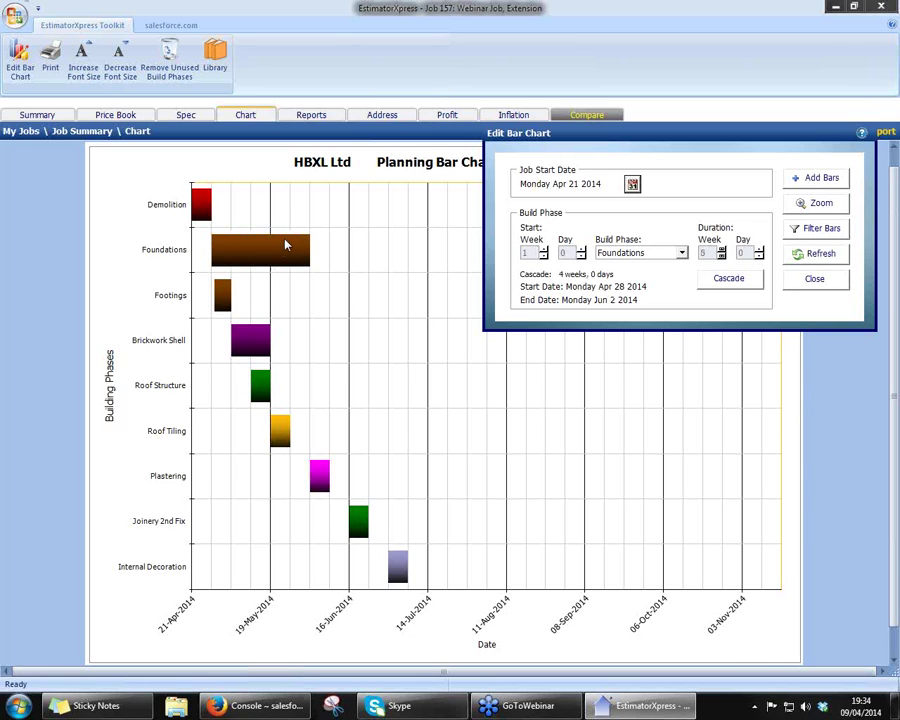
{"action": "left_click", "coordinate": [729, 285]}
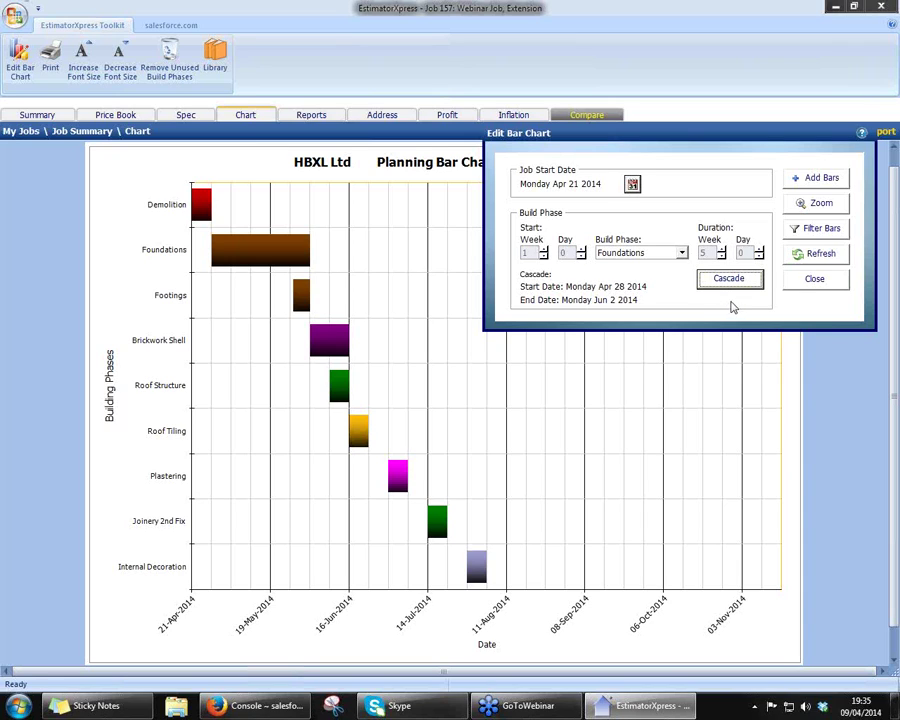
{"action": "left_click", "coordinate": [802, 286]}
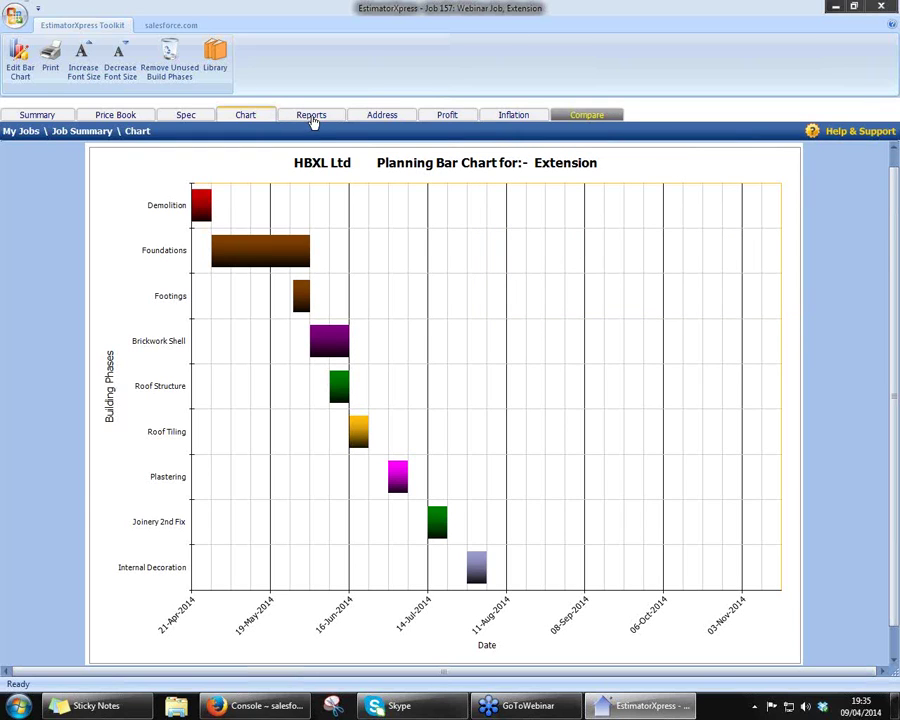
- View the Cost By Material Type pie chart with pound amounts instead of percentages
{"action": "left_click", "coordinate": [311, 115]}
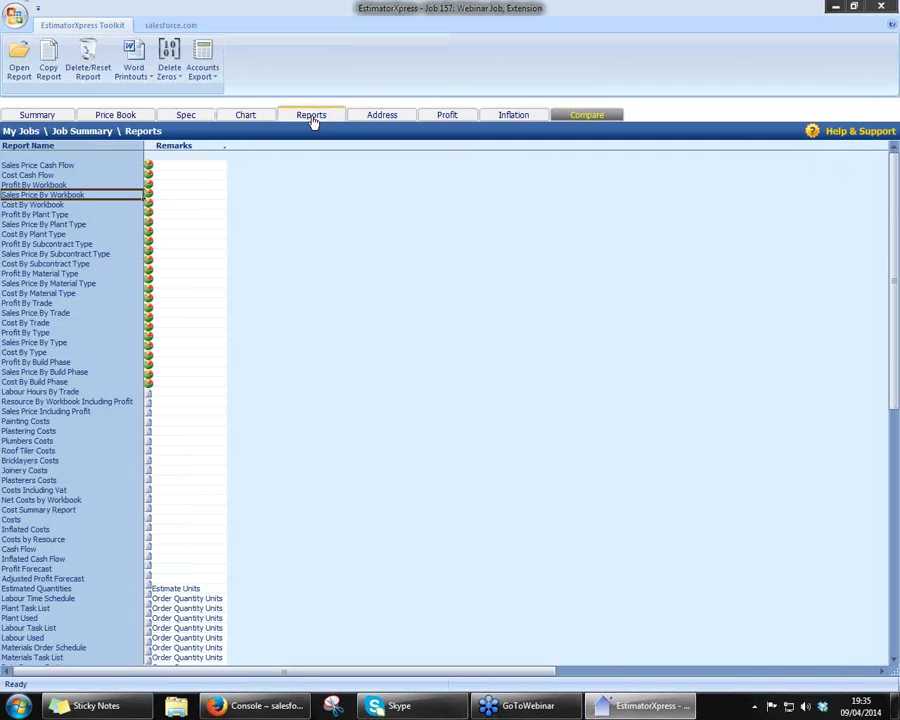
{"action": "left_click_drag", "start_coordinate": [75, 166], "coordinate": [66, 383]}
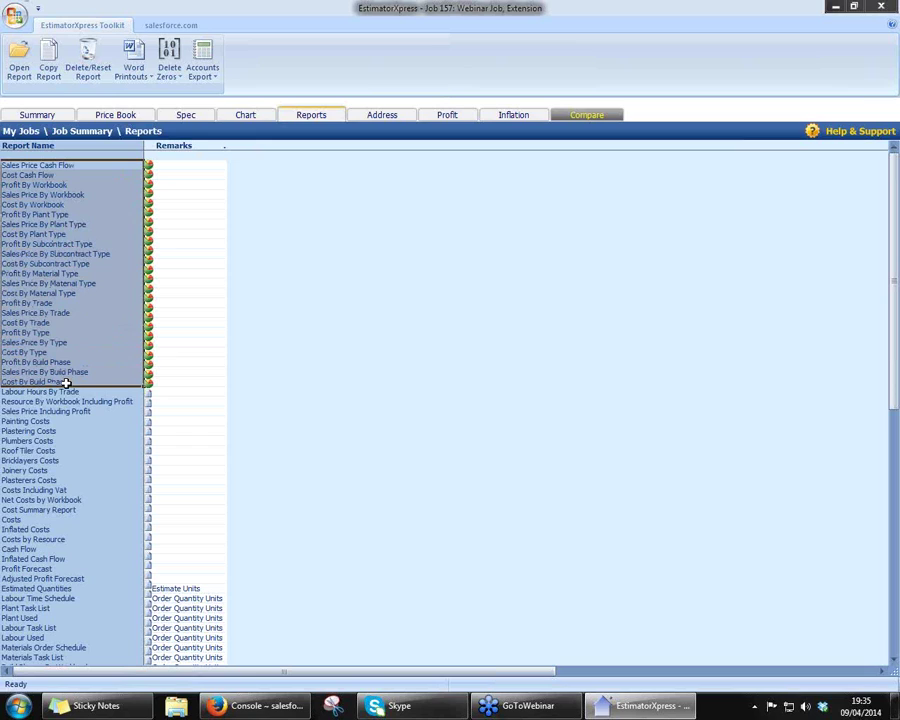
{"action": "left_click", "coordinate": [432, 510]}
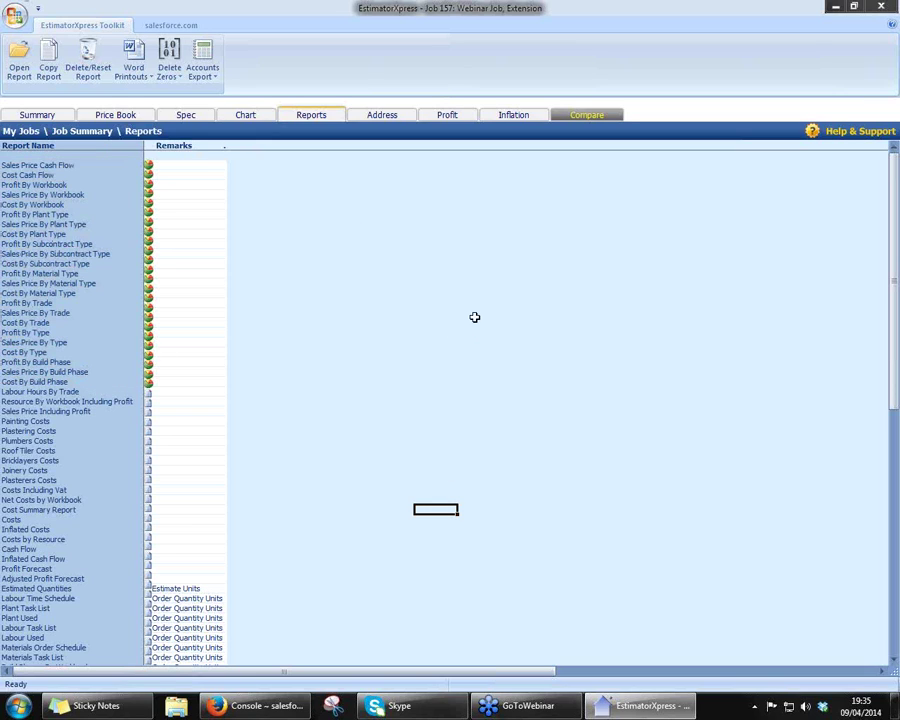
{"action": "left_click", "coordinate": [53, 293]}
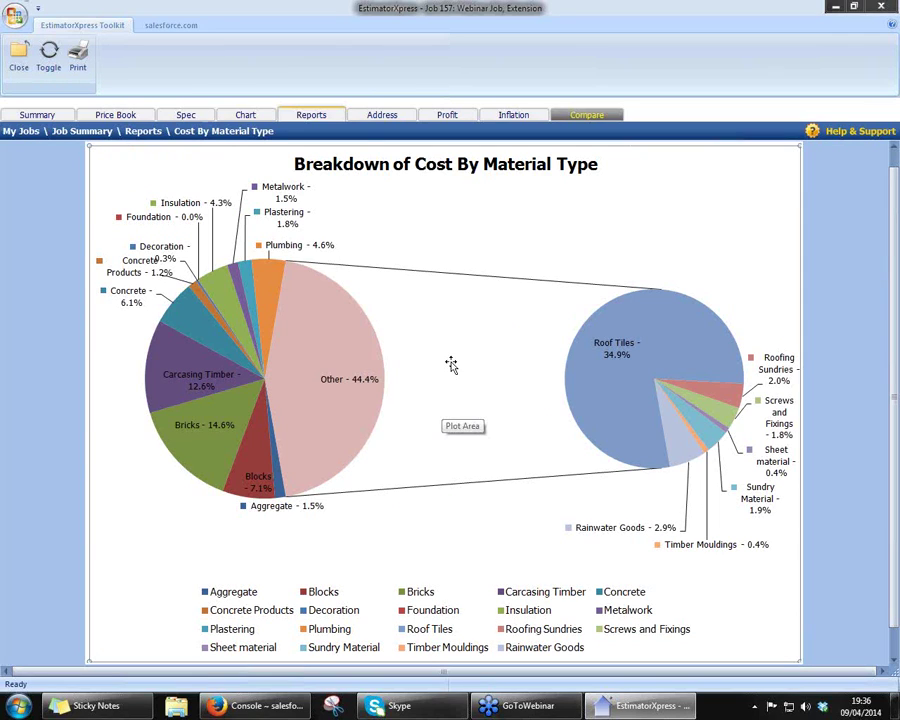
{"action": "left_click", "coordinate": [49, 55]}
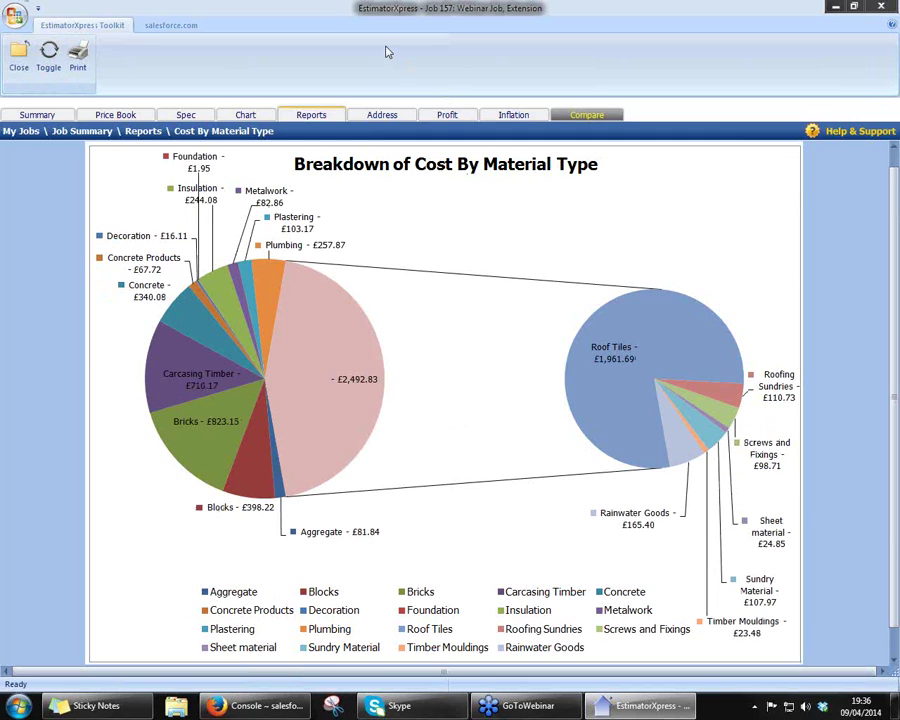
{"action": "left_click", "coordinate": [17, 60]}
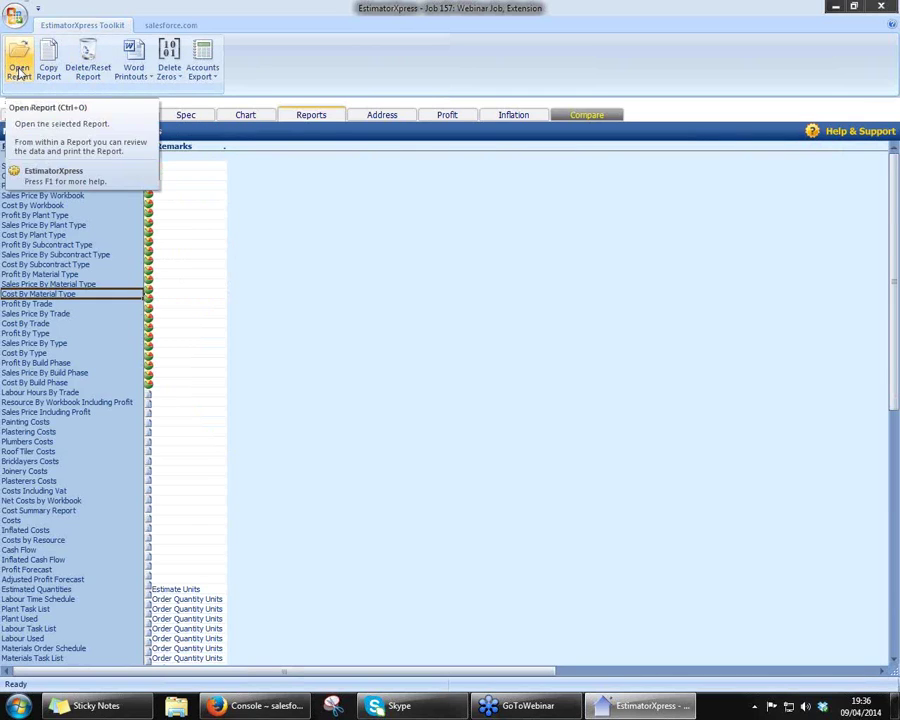
- Switch the Profit By Material Type chart labels to pounds, then close it
{"action": "left_click", "coordinate": [71, 275]}
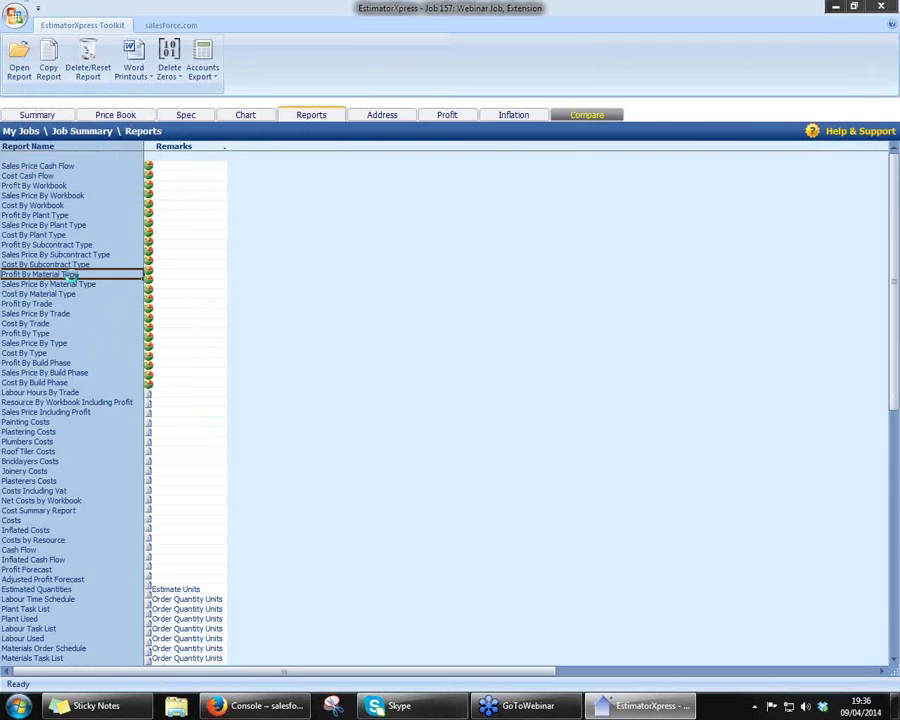
{"action": "double_click", "coordinate": [72, 276]}
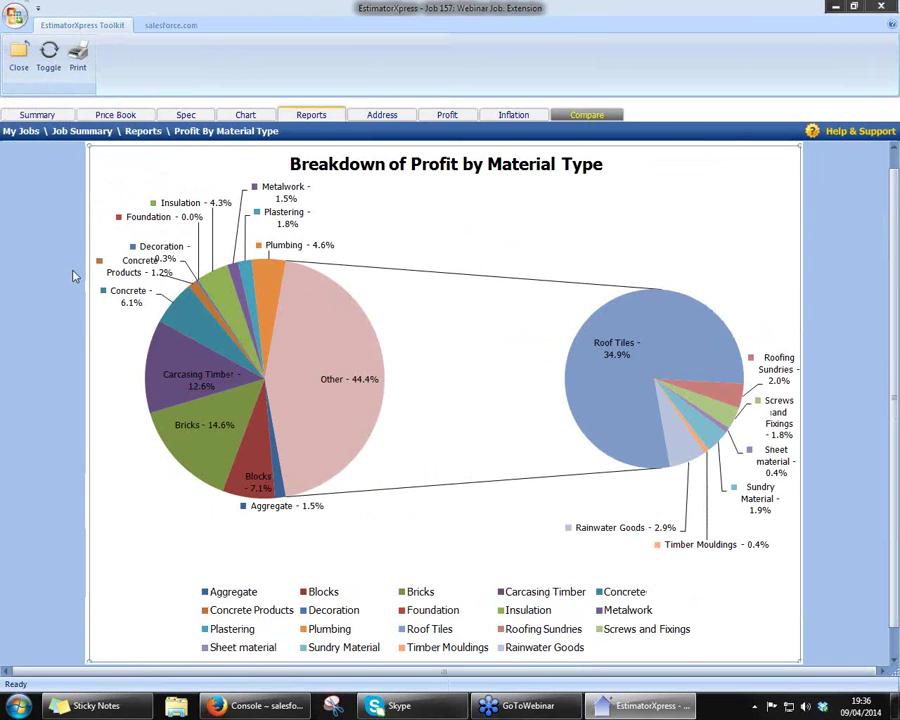
{"action": "left_click", "coordinate": [49, 63]}
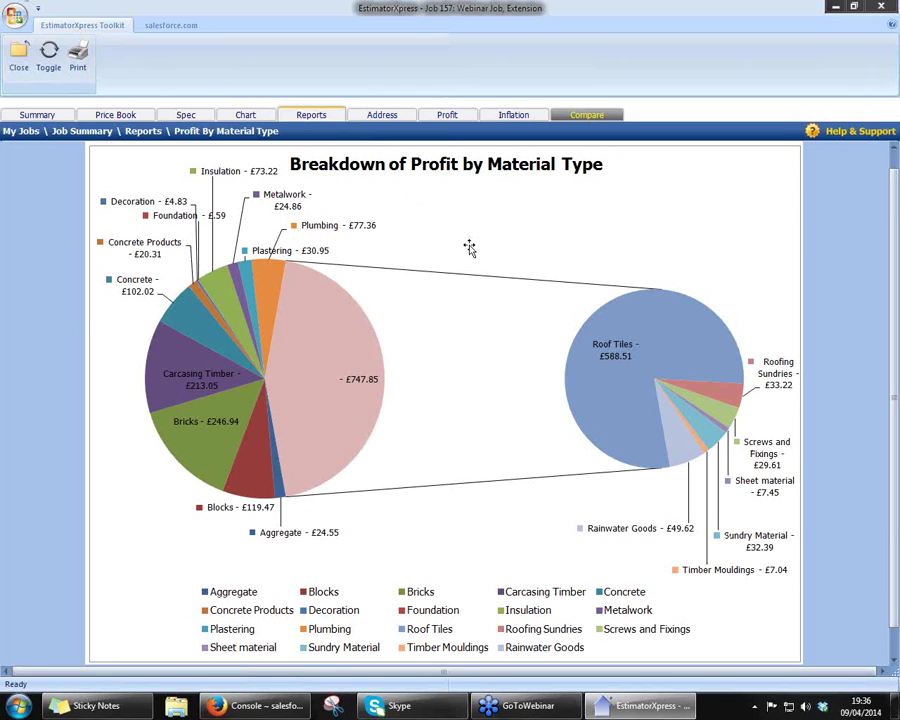
{"action": "left_click", "coordinate": [18, 57]}
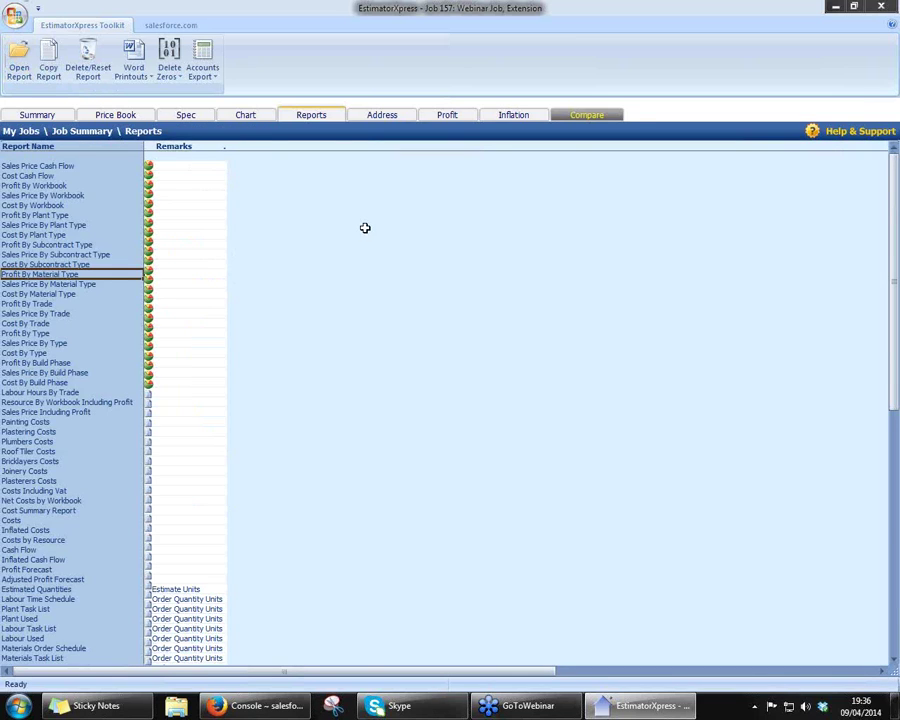
- Open the Materials Used report from the Reports list
{"action": "scroll", "coordinate": [430, 422], "scroll_direction": "down", "scroll_amount": 3}
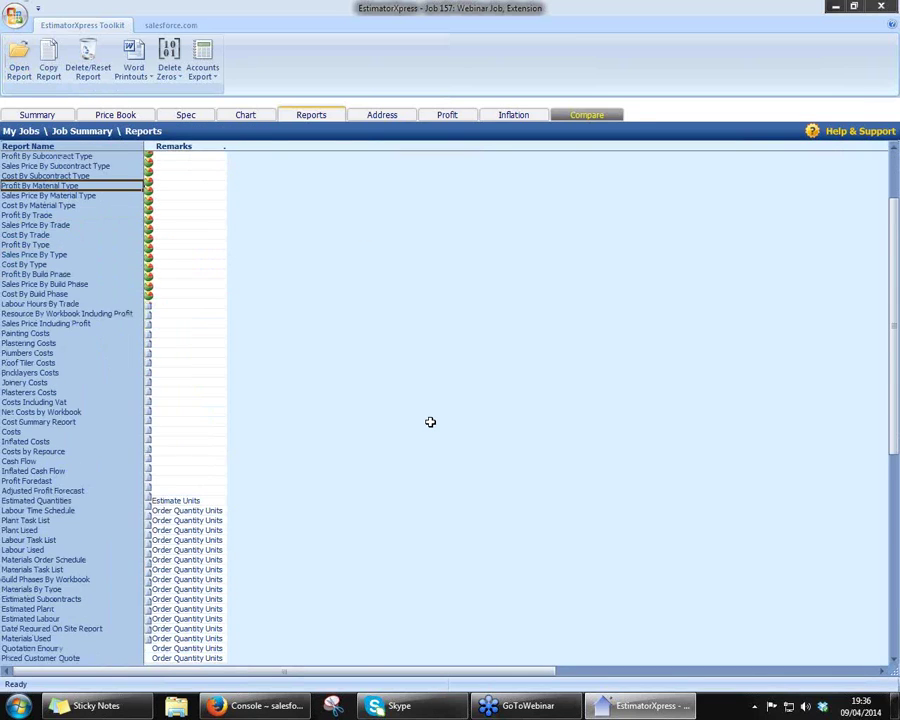
{"action": "scroll", "coordinate": [430, 422], "scroll_direction": "down", "scroll_amount": 2}
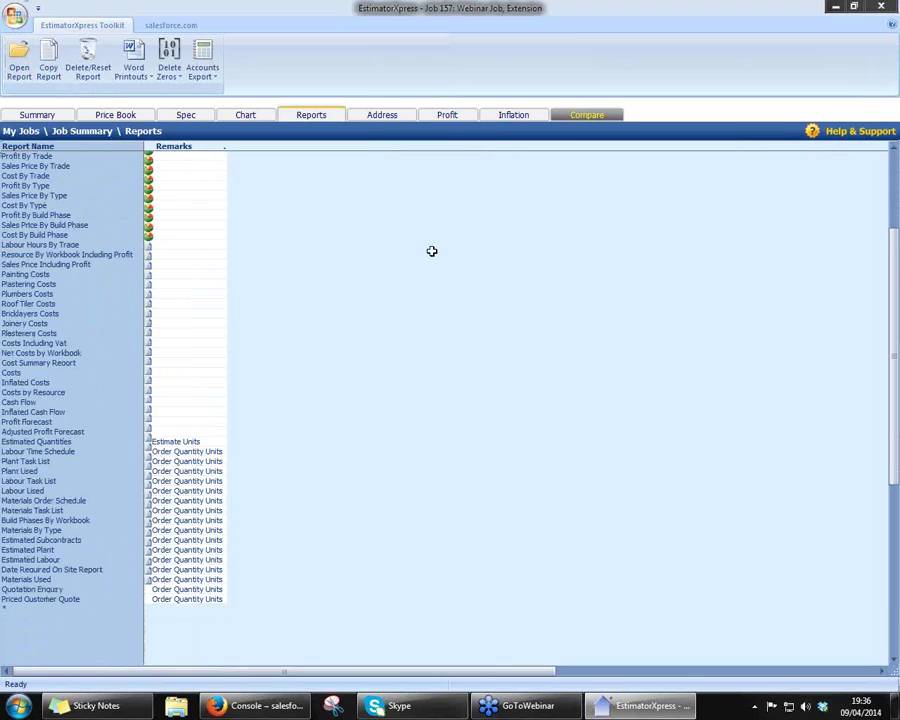
{"action": "left_click_drag", "start_coordinate": [62, 244], "coordinate": [370, 511]}
{"action": "double_click", "coordinate": [33, 578]}
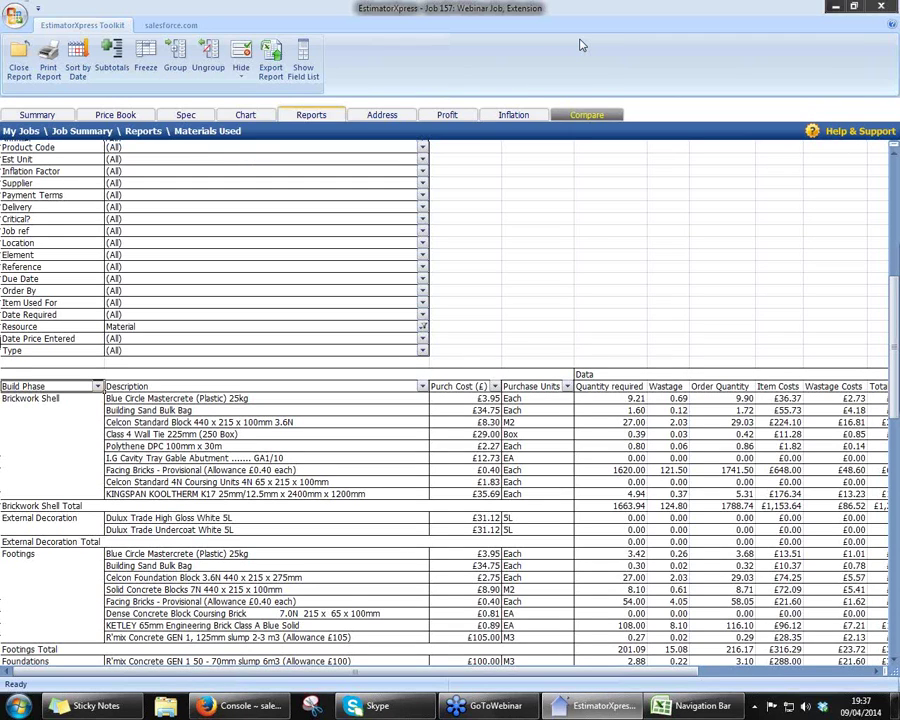
- Check the first row's quantity, wastage, order and cost values, and the £5,620.05 grand total
{"action": "left_click", "coordinate": [628, 400]}
{"action": "left_click", "coordinate": [678, 399]}
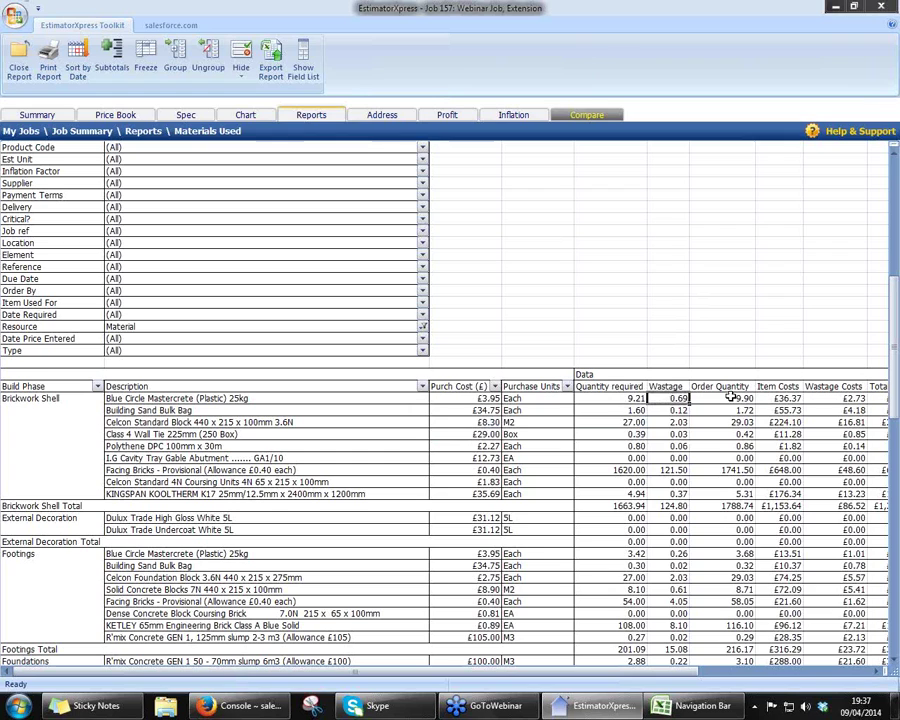
{"action": "left_click", "coordinate": [718, 398]}
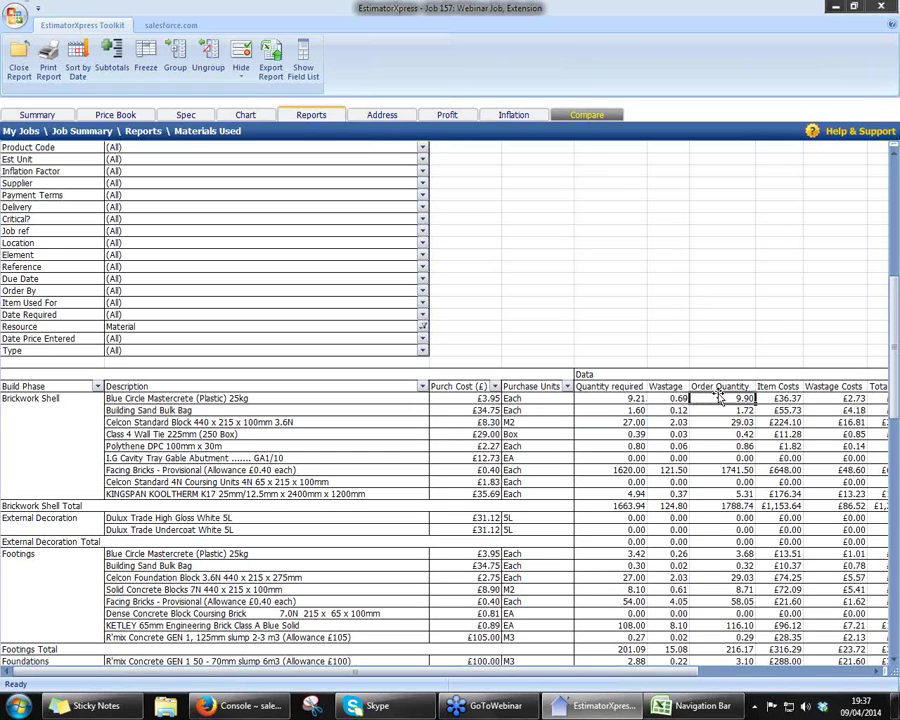
{"action": "left_click_drag", "start_coordinate": [655, 673], "coordinate": [712, 675]}
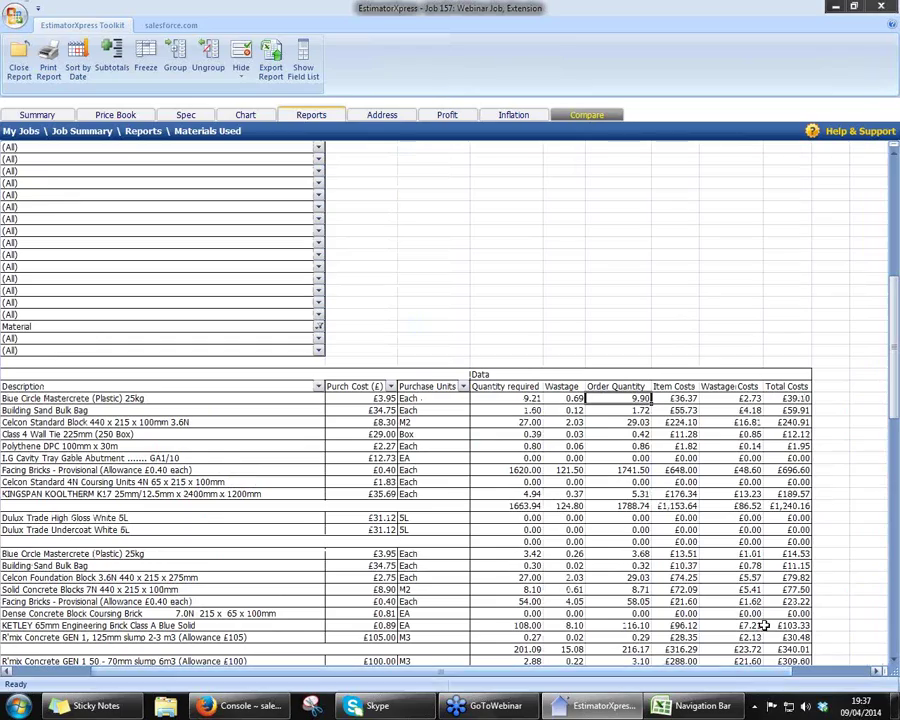
{"action": "left_click", "coordinate": [790, 398]}
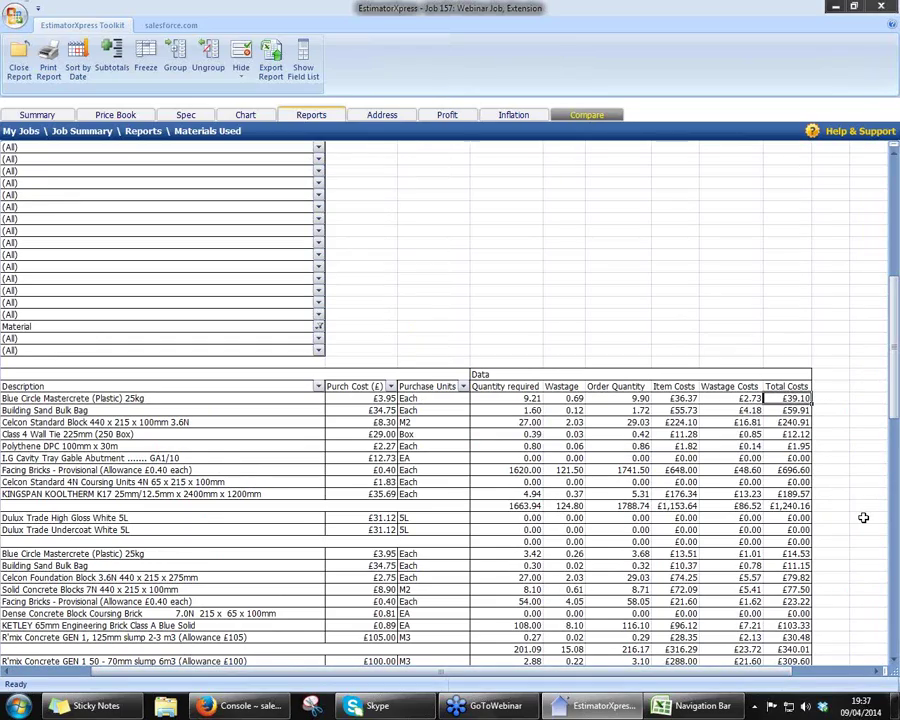
{"action": "scroll", "coordinate": [863, 517], "scroll_direction": "down", "scroll_amount": 9}
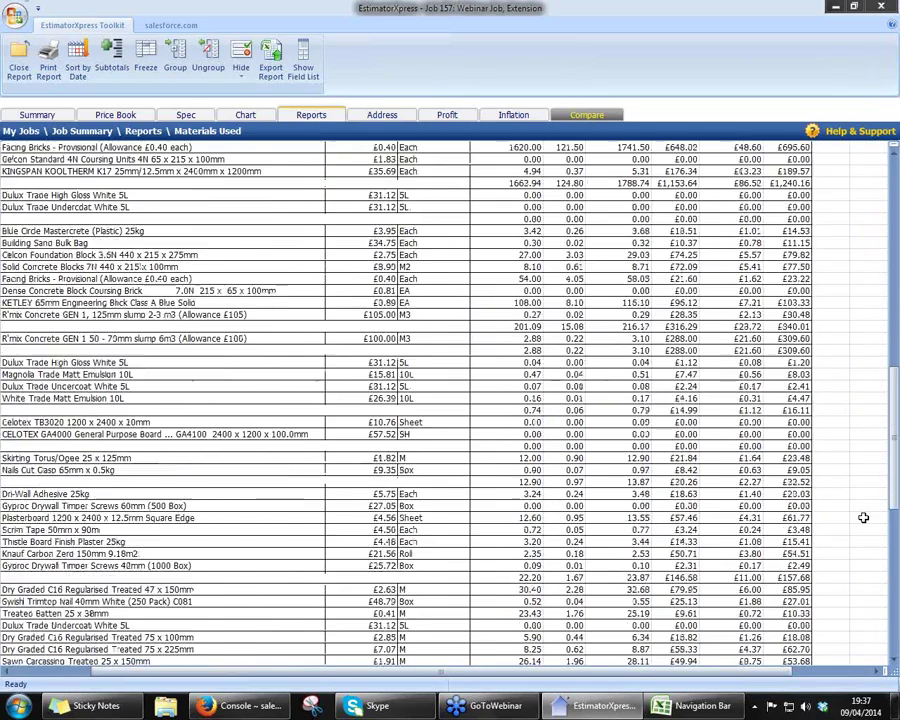
{"action": "scroll", "coordinate": [863, 517], "scroll_direction": "down", "scroll_amount": 13}
{"action": "scroll", "coordinate": [864, 519], "scroll_direction": "down", "scroll_amount": 1}
{"action": "left_click", "coordinate": [786, 518]}
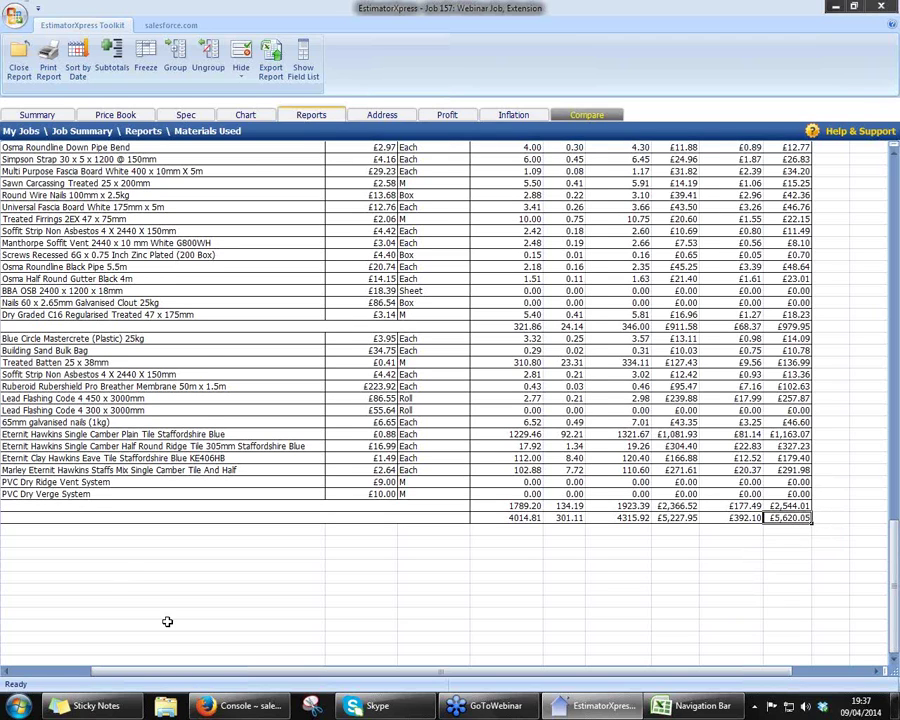
{"action": "left_click_drag", "start_coordinate": [135, 671], "coordinate": [118, 670]}
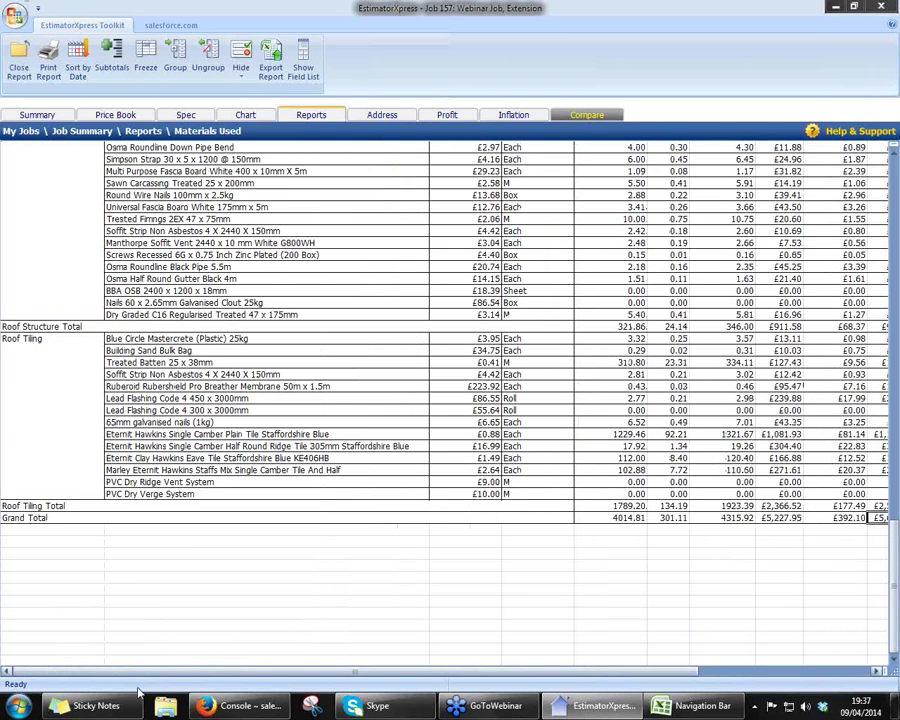
{"action": "left_click", "coordinate": [80, 657]}
{"action": "scroll", "coordinate": [193, 414], "scroll_direction": "up", "scroll_amount": 20}
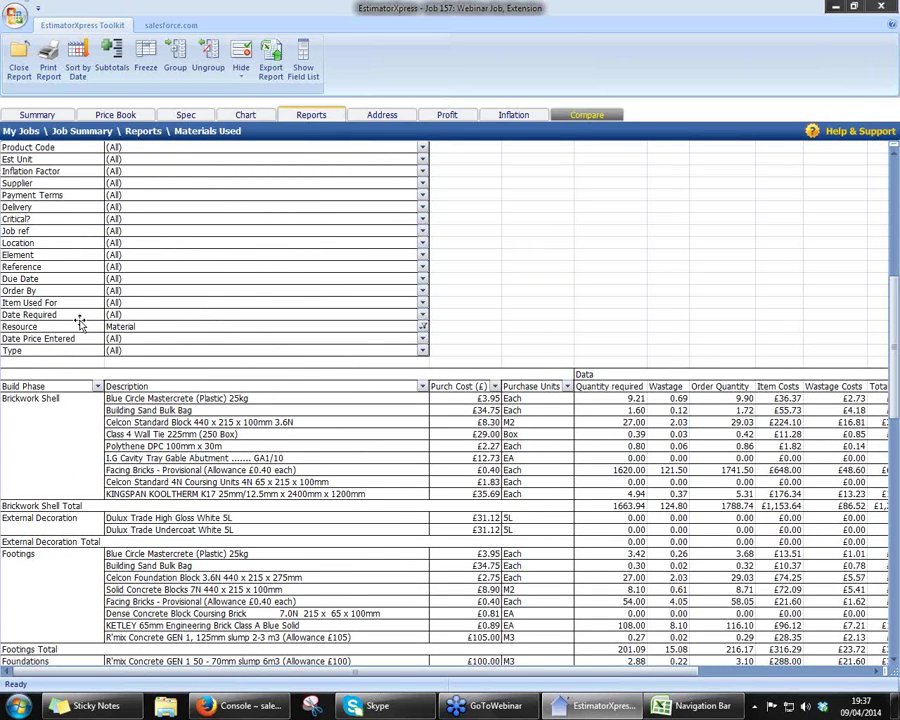
- Group the Materials Used rows by Date Required, Order By, Item Used For and Supplier
{"action": "left_click_drag", "start_coordinate": [76, 314], "coordinate": [118, 400]}
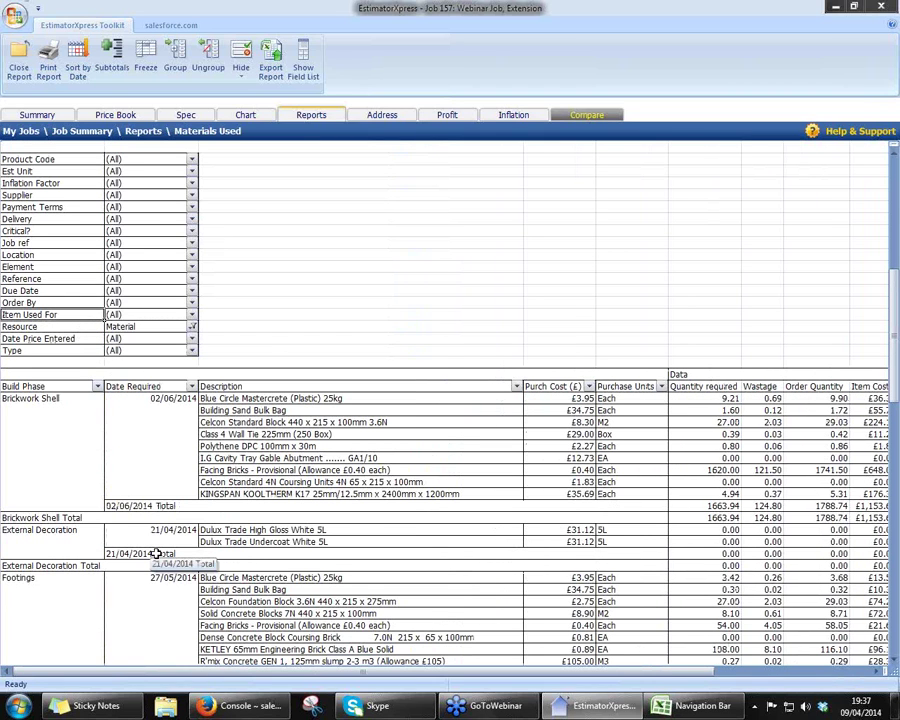
{"action": "left_click_drag", "start_coordinate": [44, 304], "coordinate": [213, 398]}
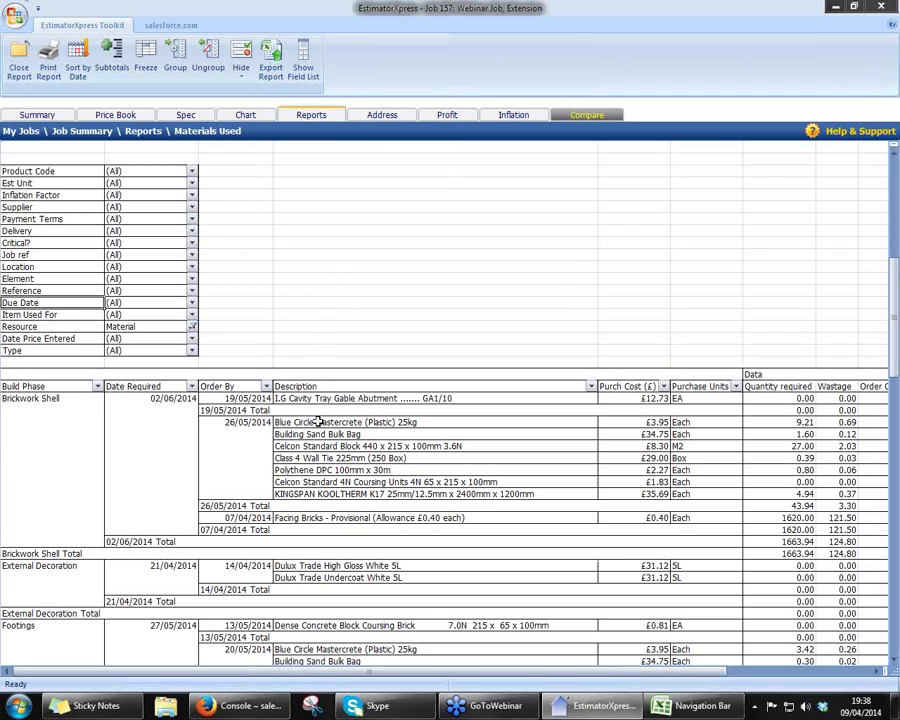
{"action": "left_click", "coordinate": [300, 433]}
{"action": "left_click", "coordinate": [250, 423]}
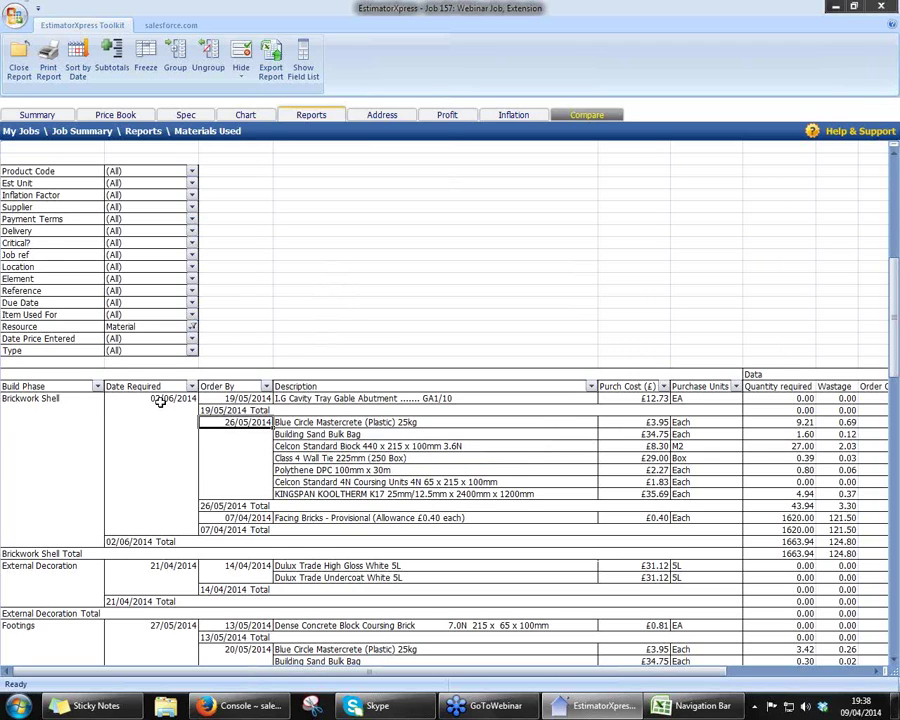
{"action": "left_click", "coordinate": [160, 399]}
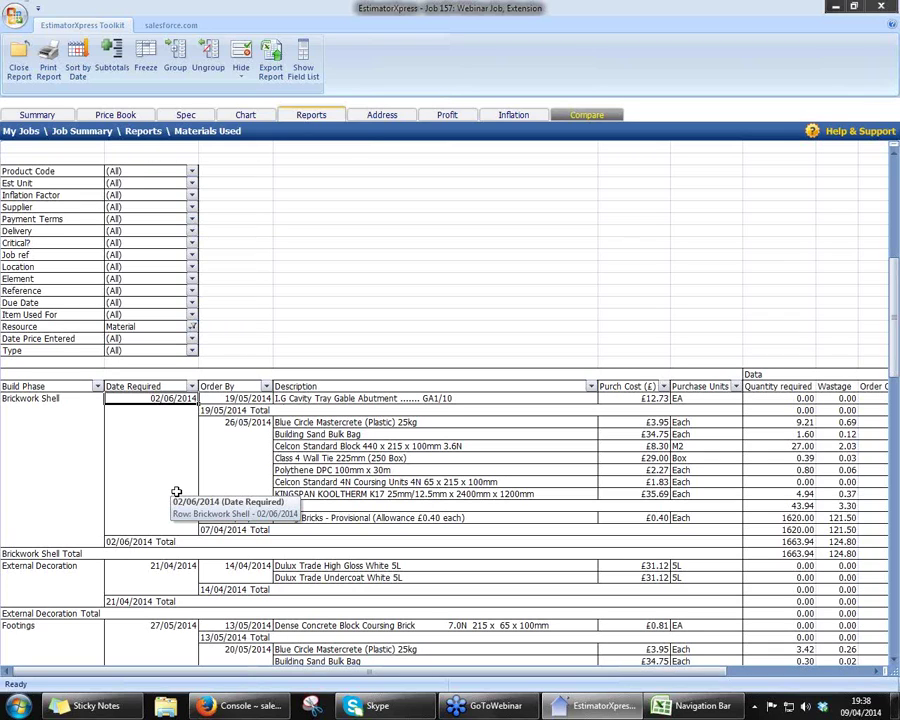
{"action": "left_click", "coordinate": [40, 314]}
{"action": "left_click_drag", "start_coordinate": [40, 314], "coordinate": [280, 398]}
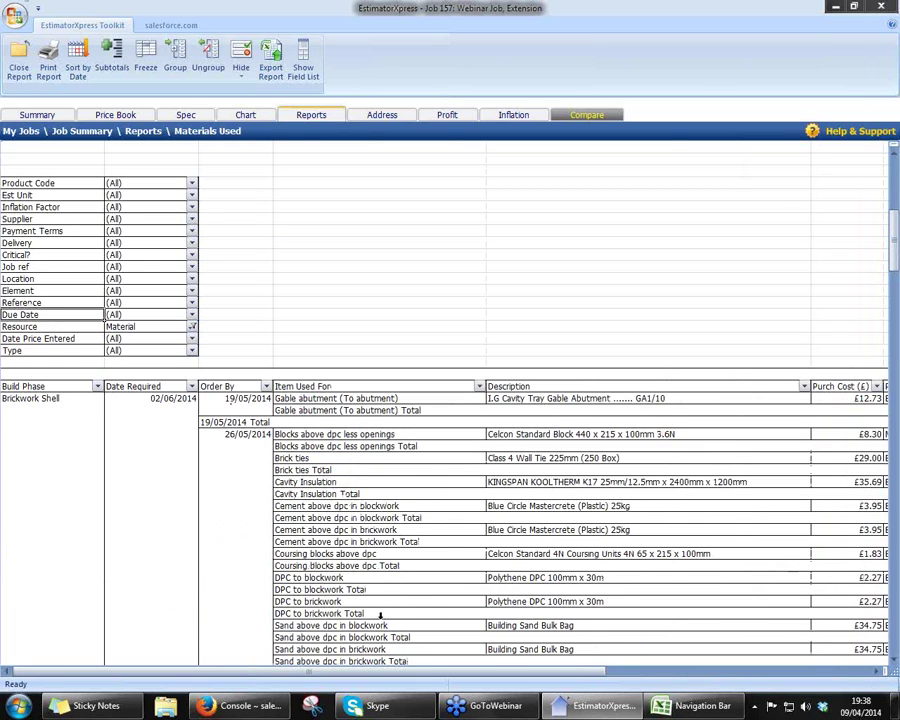
{"action": "left_click_drag", "start_coordinate": [74, 220], "coordinate": [272, 399]}
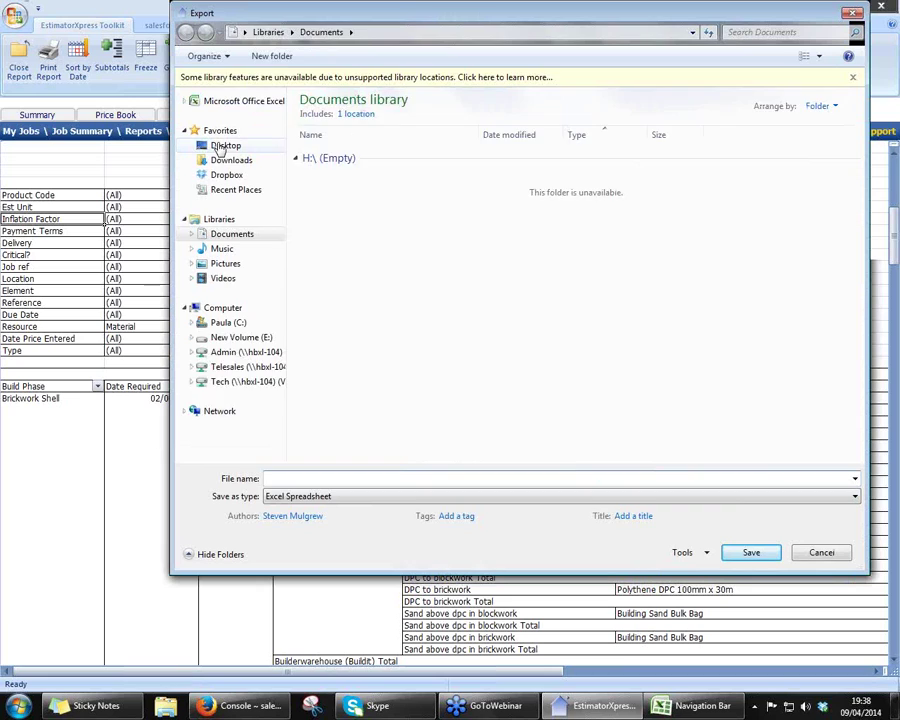
- Save the Excel export on the Desktop with the file name 'Demo Report'
{"action": "left_click", "coordinate": [222, 147]}
{"action": "left_click", "coordinate": [373, 477]}
{"action": "type", "text": "Demo Report"}
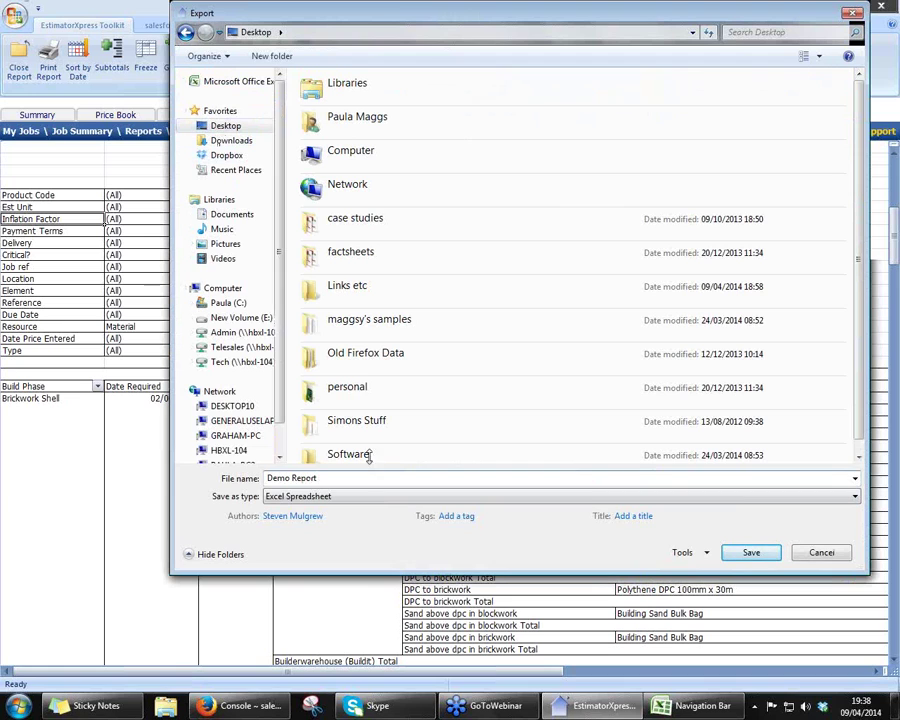
{"action": "left_click", "coordinate": [751, 552]}
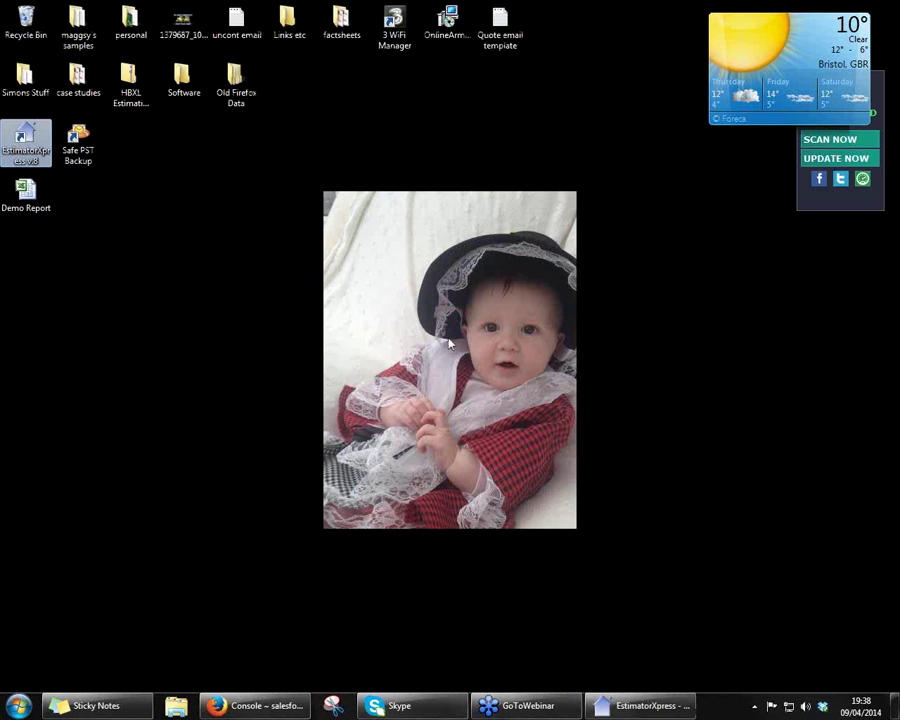
{"action": "left_click", "coordinate": [33, 203]}
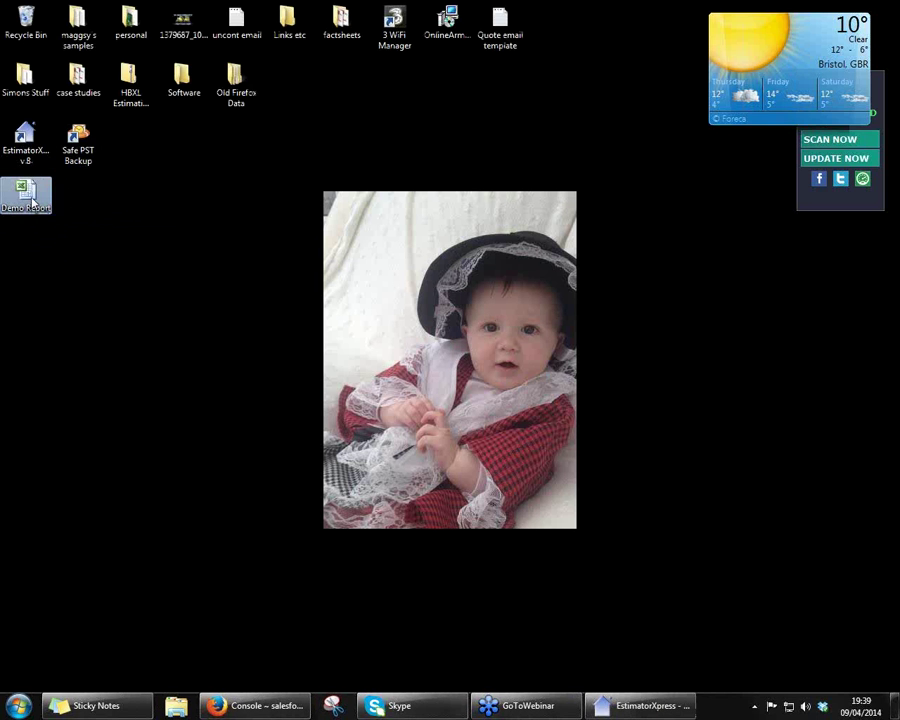
{"action": "double_click", "coordinate": [33, 203]}
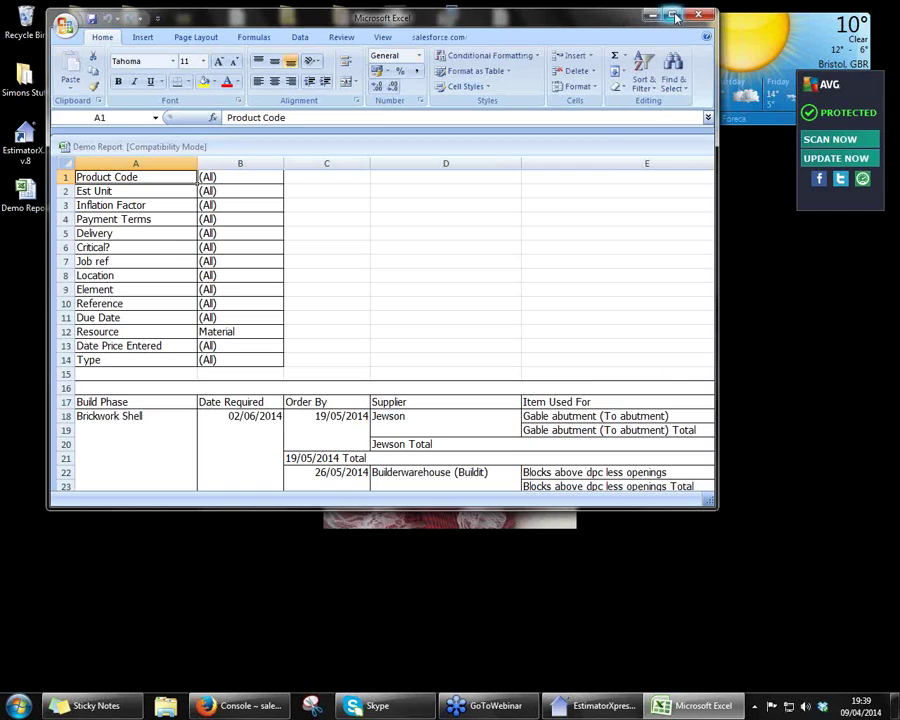
{"action": "left_click", "coordinate": [674, 15]}
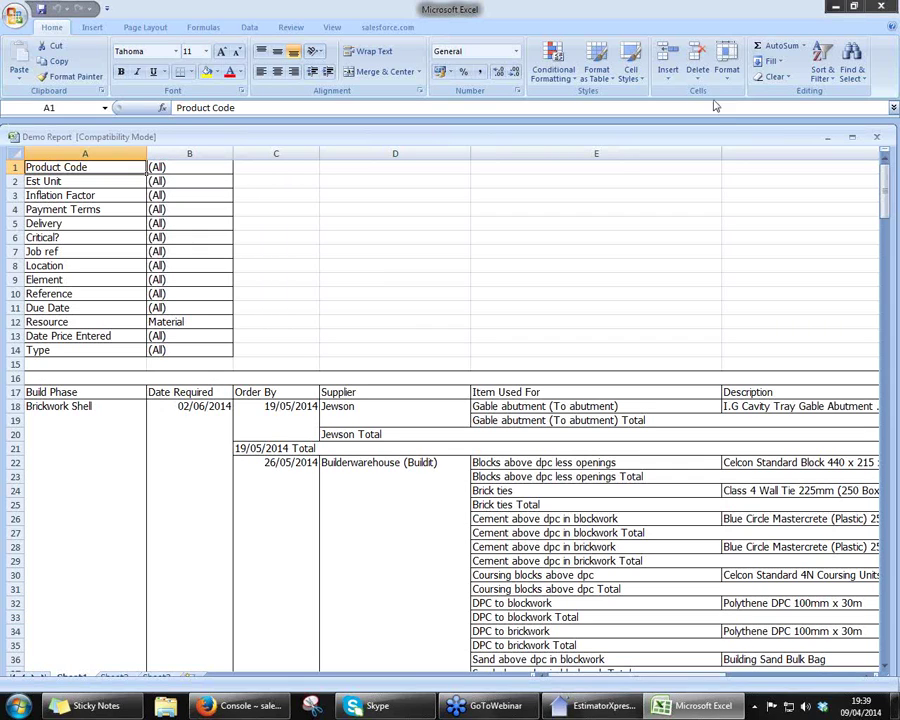
{"action": "left_click", "coordinate": [880, 6]}
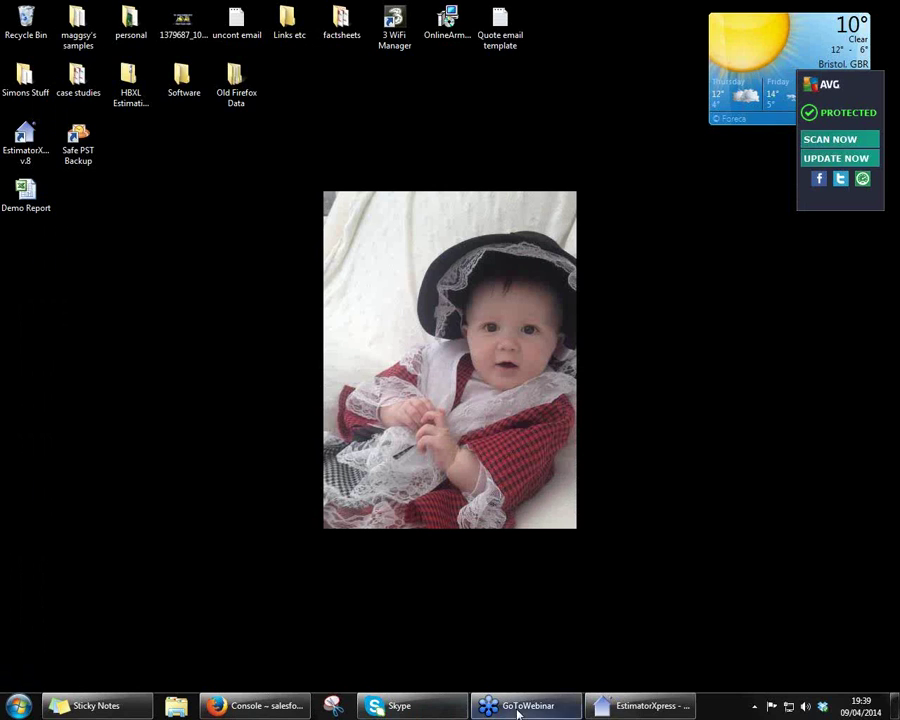
- Close the Materials Used report and open the Labour Task List report
{"action": "left_click", "coordinate": [624, 712]}
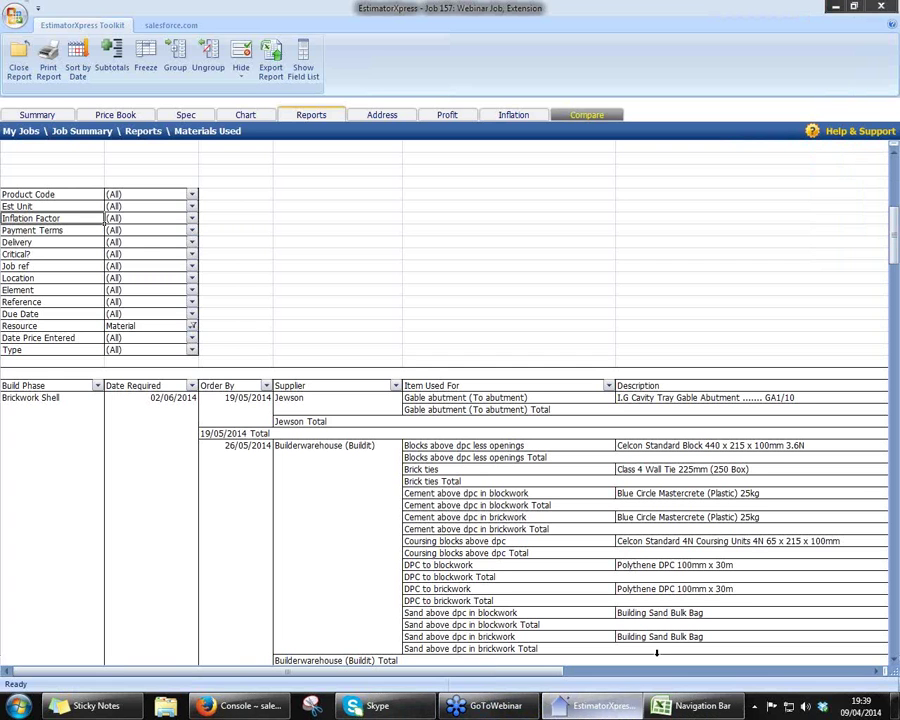
{"action": "left_click", "coordinate": [18, 70]}
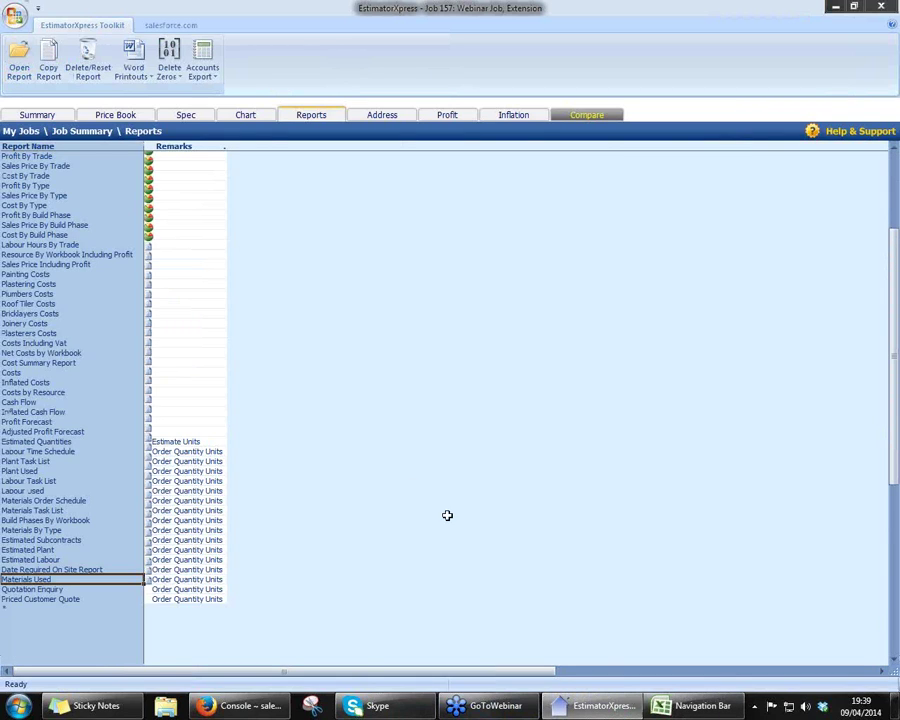
{"action": "double_click", "coordinate": [34, 481]}
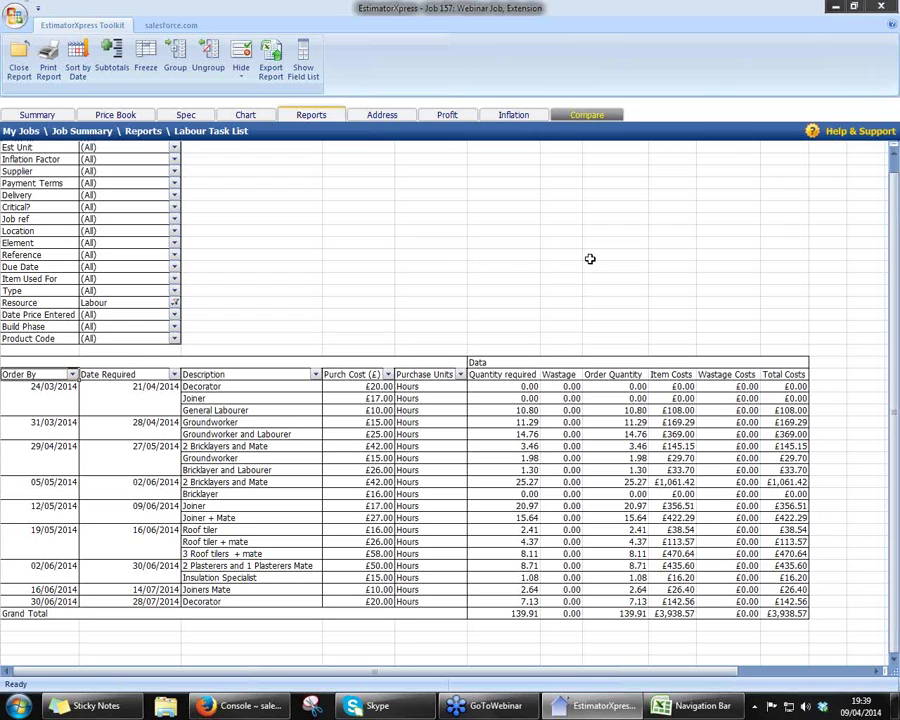
- Move Order By into the filters, add Item Used For beside Description, then close the report
{"action": "left_click_drag", "start_coordinate": [47, 374], "coordinate": [270, 296]}
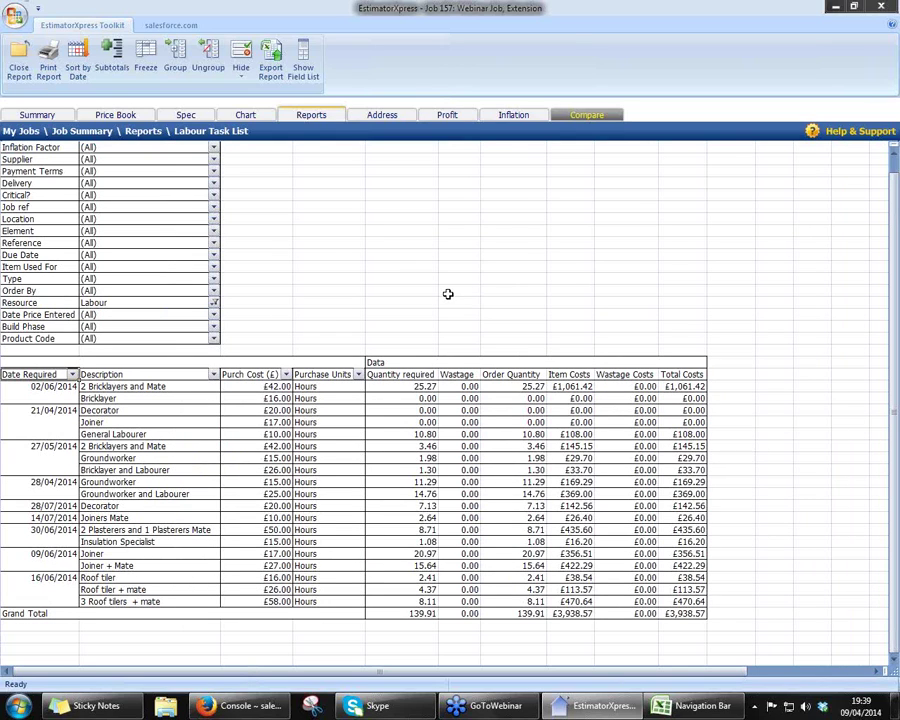
{"action": "left_click_drag", "start_coordinate": [50, 267], "coordinate": [257, 400]}
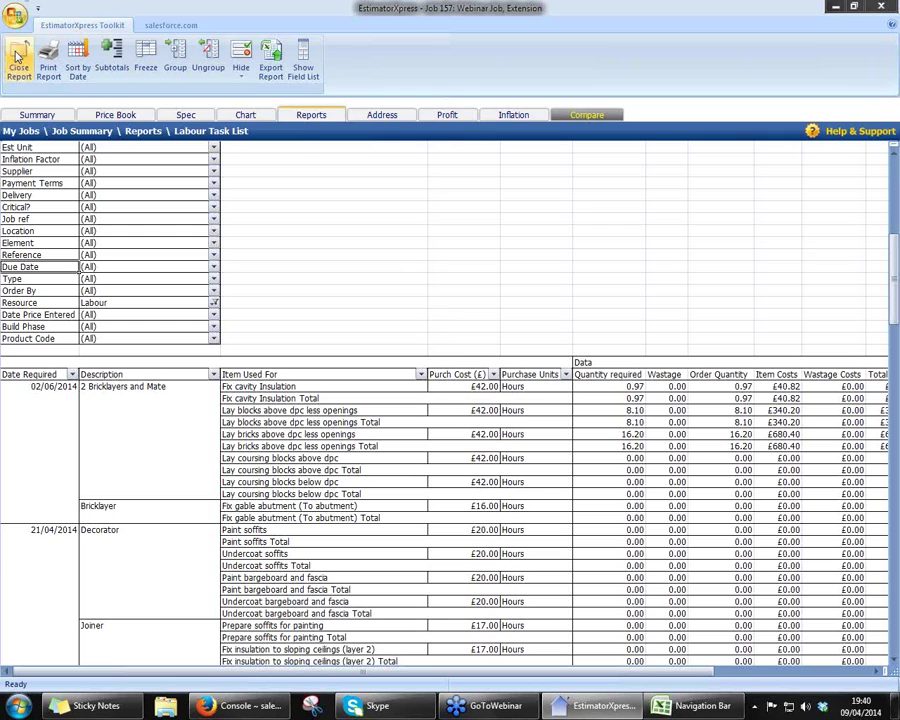
{"action": "left_click", "coordinate": [18, 60]}
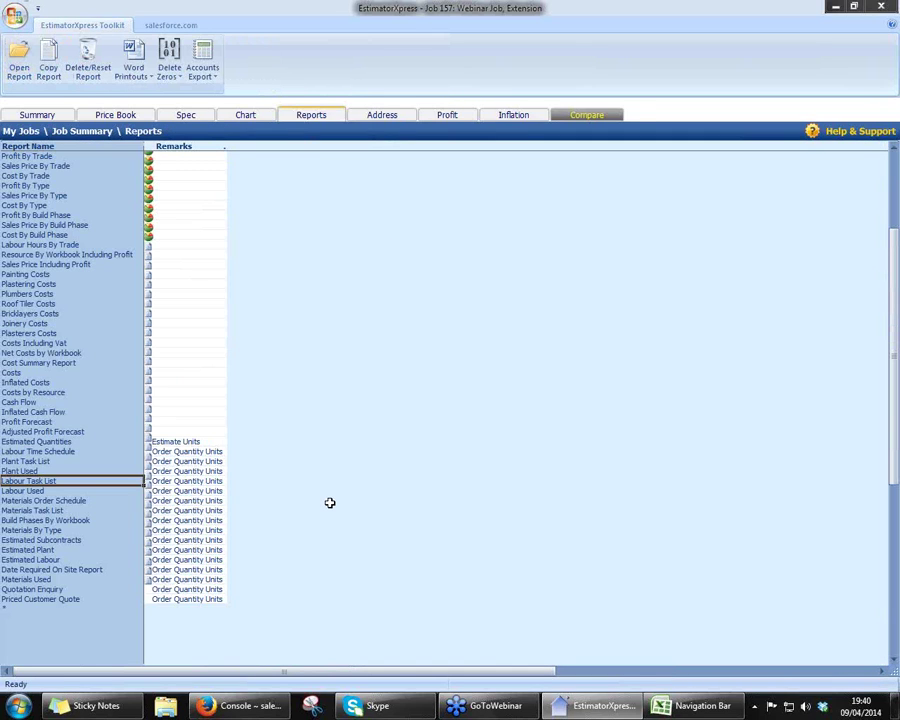
- Show the Word Printouts choices, including the build-phase and workbook quote wizards
{"action": "scroll", "coordinate": [330, 503], "scroll_direction": "up", "scroll_amount": 5}
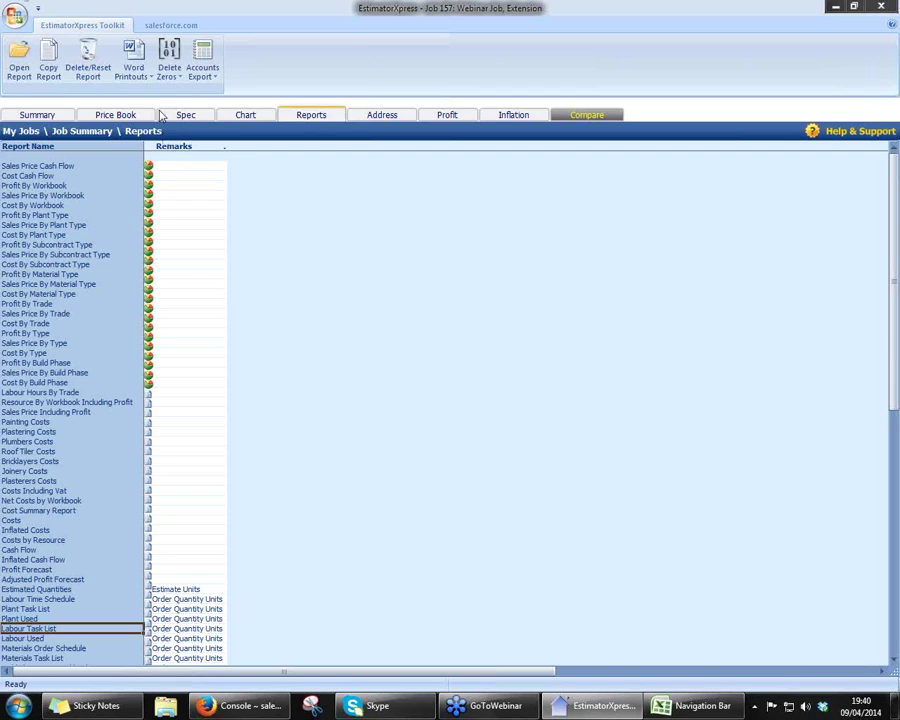
{"action": "left_click", "coordinate": [140, 78]}
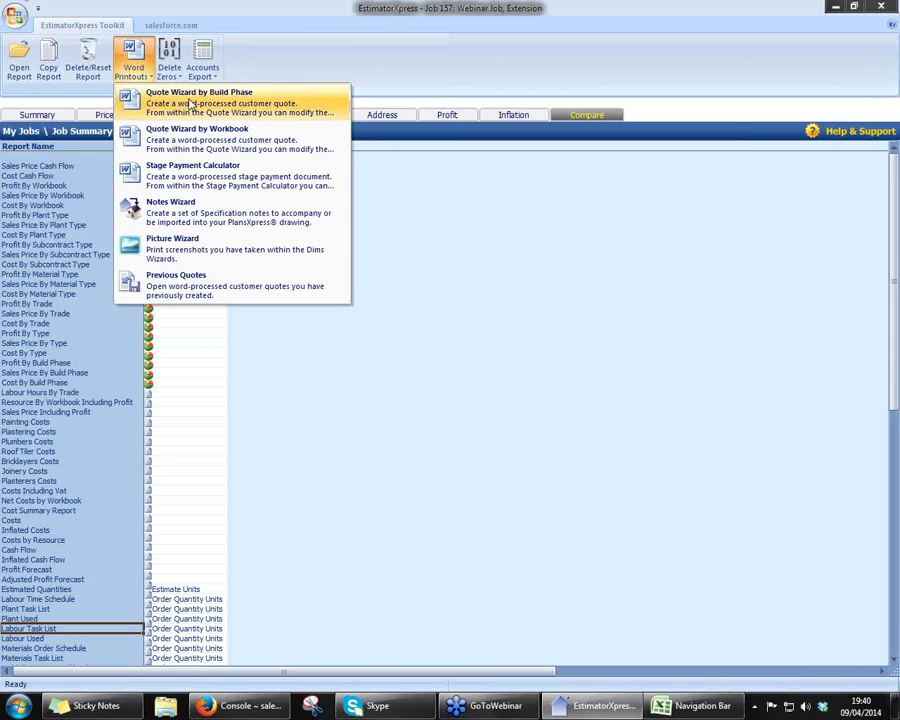
- Start the Quote Wizard by Build Phase and include All Resources Specified
{"action": "left_click", "coordinate": [150, 105]}
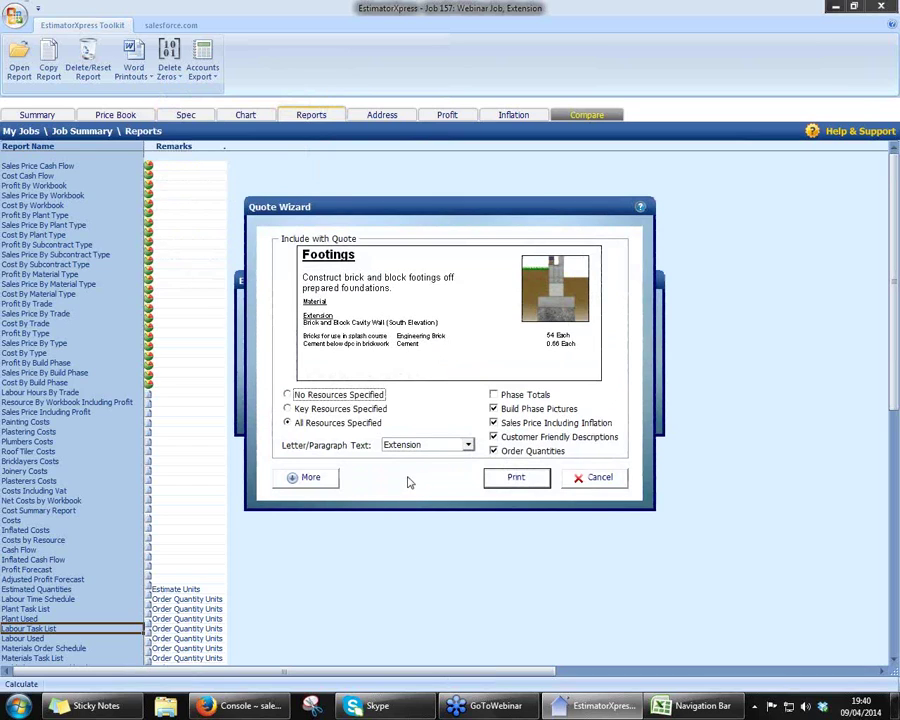
{"action": "left_click", "coordinate": [288, 395]}
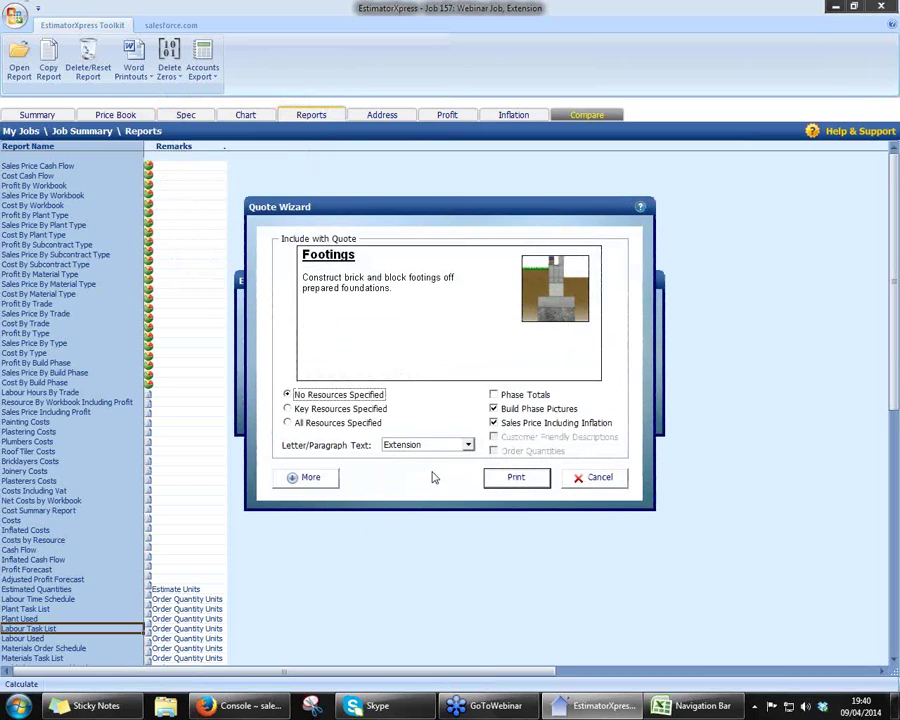
{"action": "left_click", "coordinate": [493, 409]}
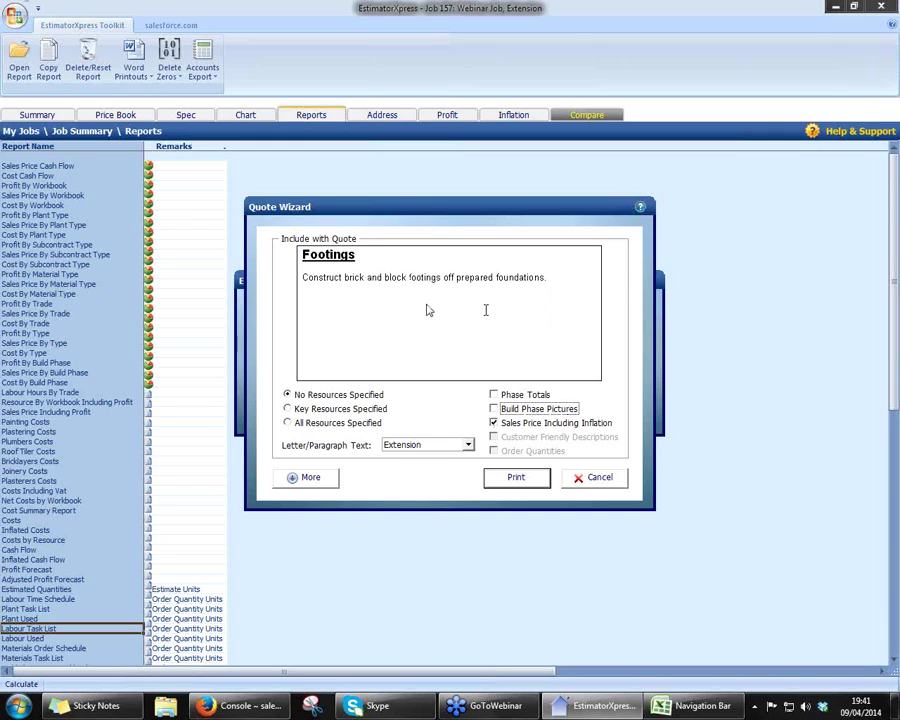
{"action": "left_click", "coordinate": [288, 409]}
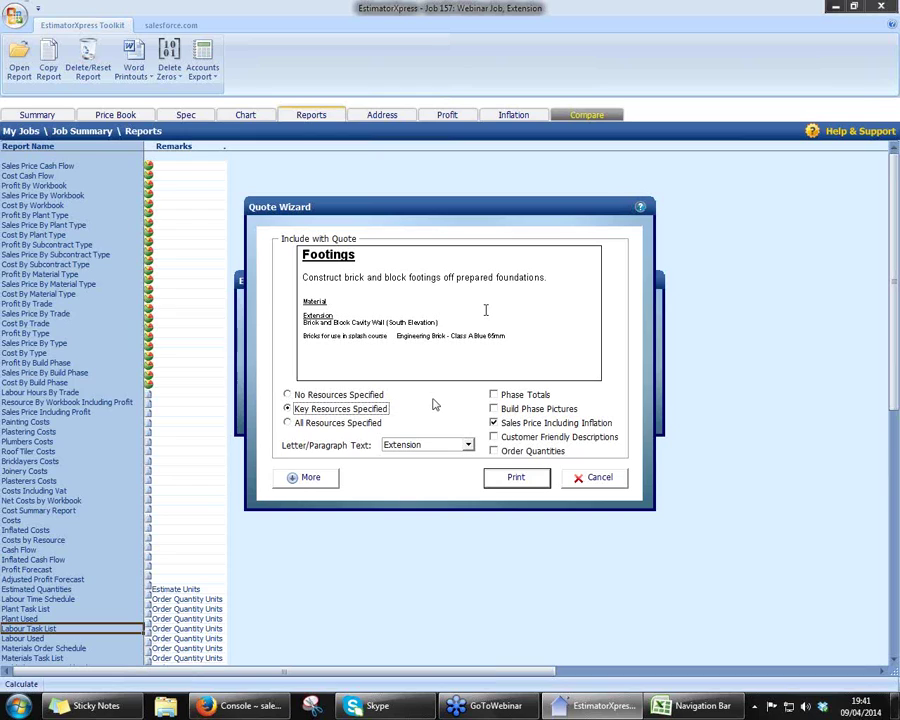
{"action": "left_click", "coordinate": [288, 423]}
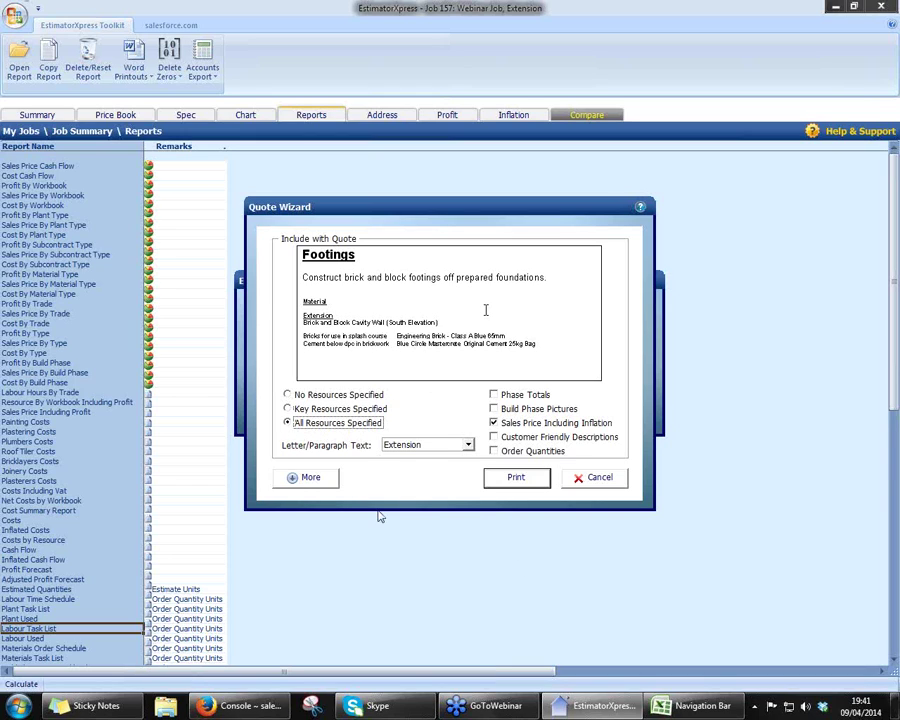
- Add phase totals, build phase pictures and customer-friendly descriptions, leaving order quantities off
{"action": "left_click", "coordinate": [496, 397]}
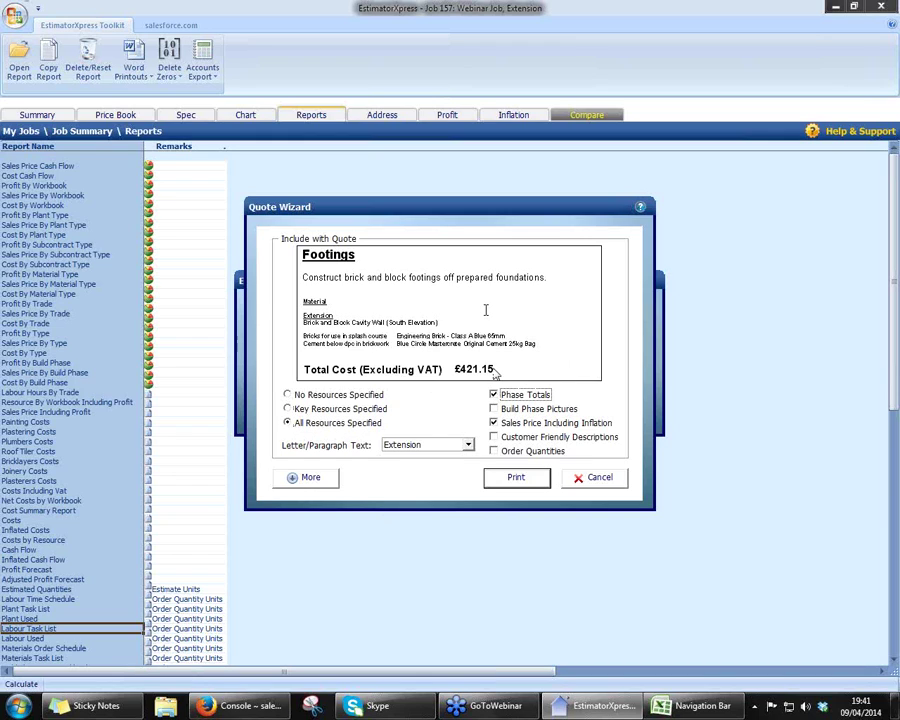
{"action": "left_click", "coordinate": [494, 409]}
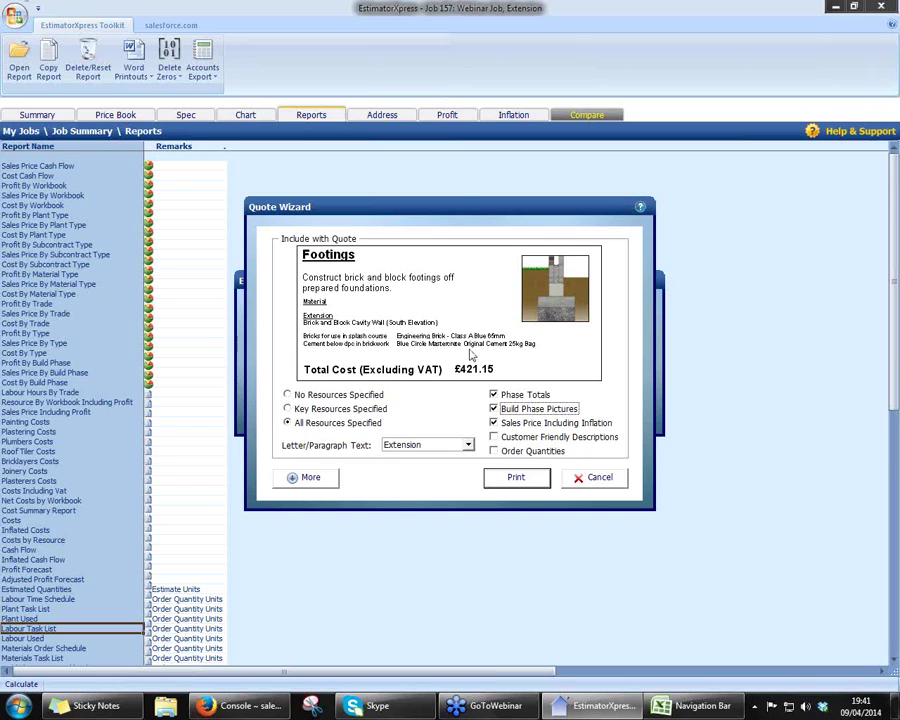
{"action": "left_click", "coordinate": [493, 437]}
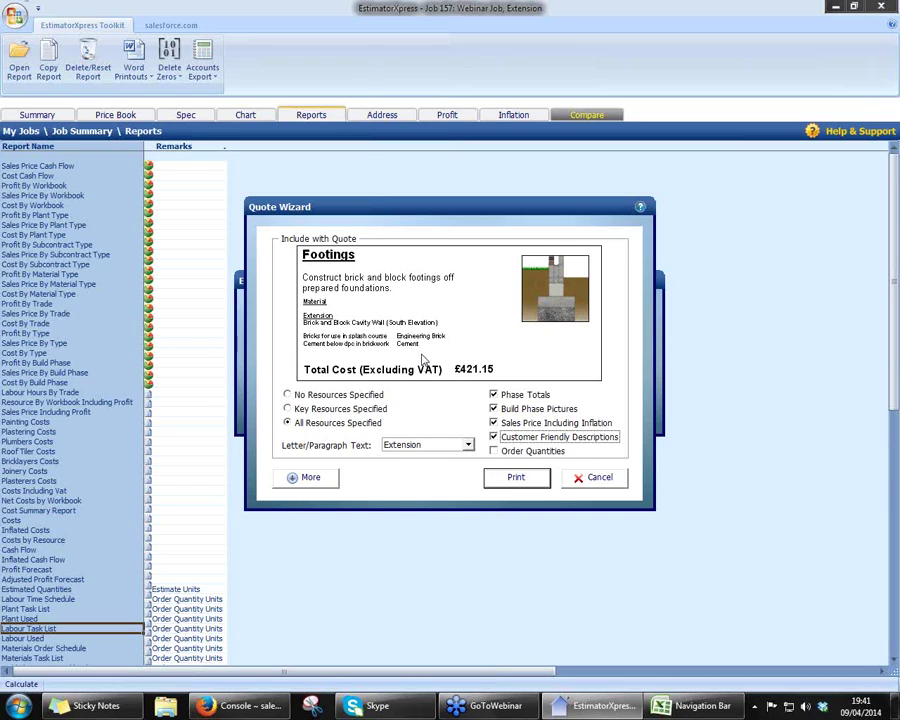
{"action": "left_click", "coordinate": [494, 452]}
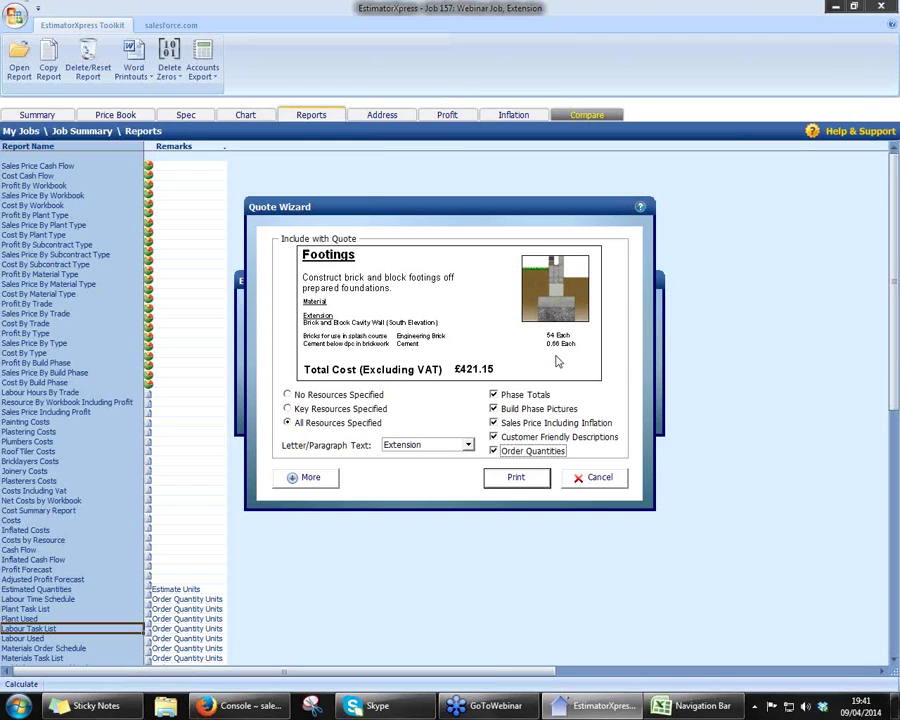
{"action": "left_click", "coordinate": [493, 451]}
{"action": "left_click", "coordinate": [308, 479]}
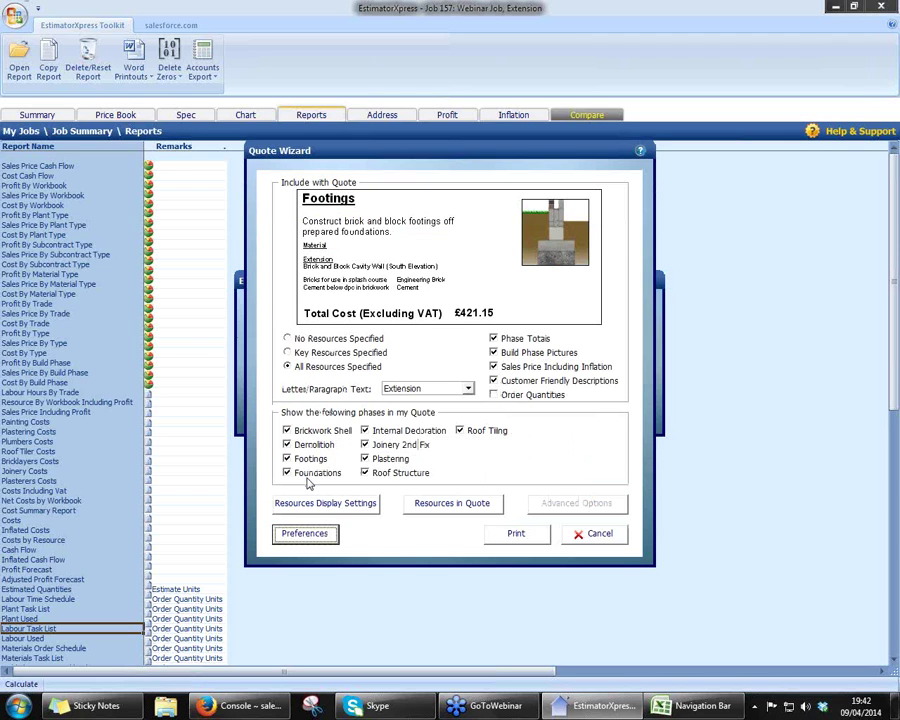
- Remove page numbering, date and the HBXL footer from the quote's page setup
{"action": "left_click", "coordinate": [312, 535]}
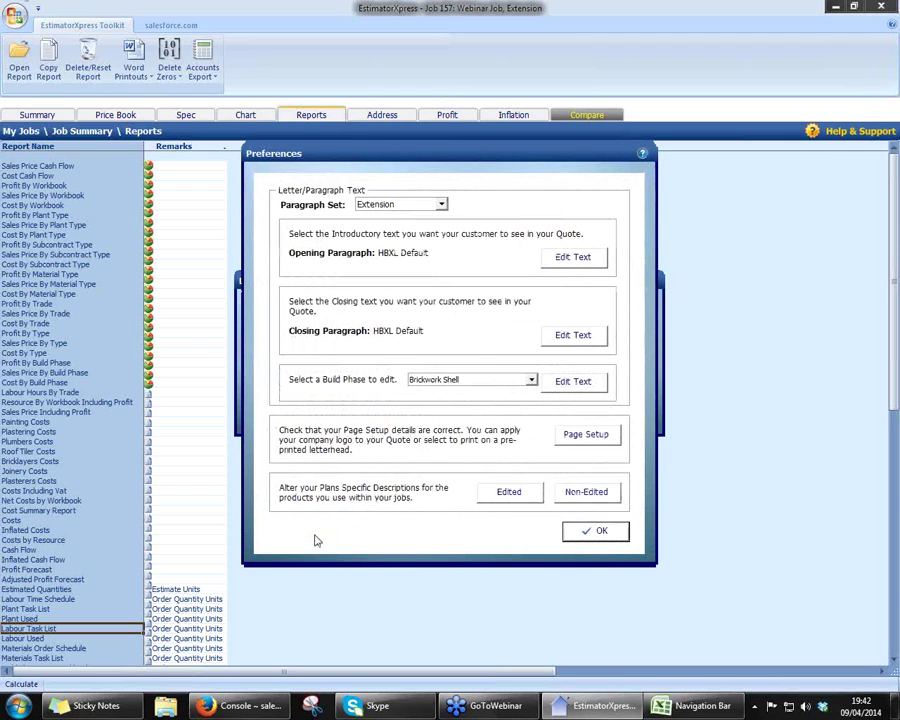
{"action": "left_click", "coordinate": [586, 437]}
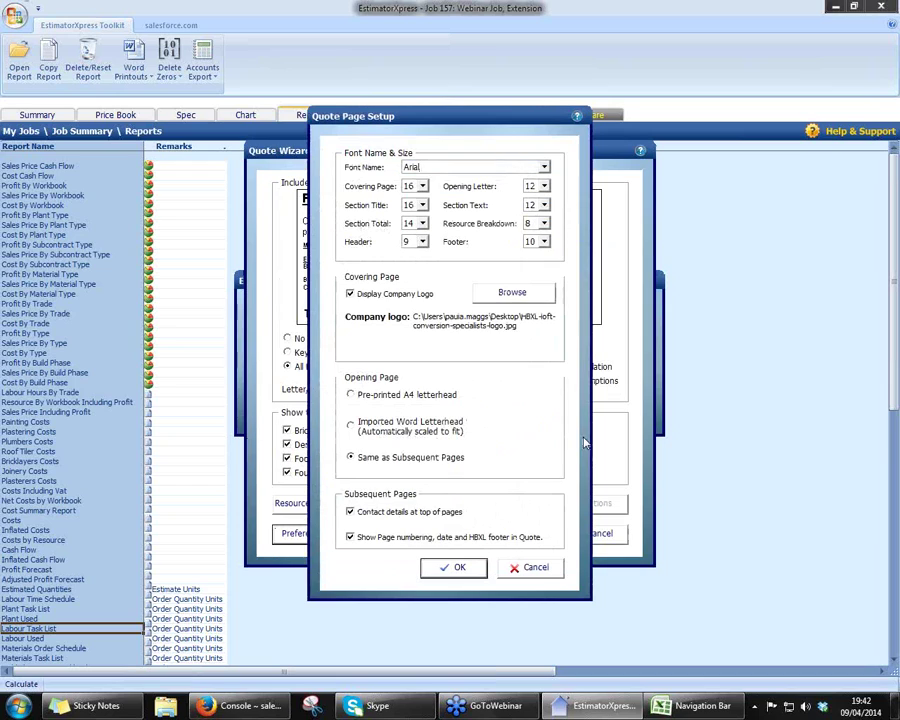
{"action": "left_click", "coordinate": [351, 538]}
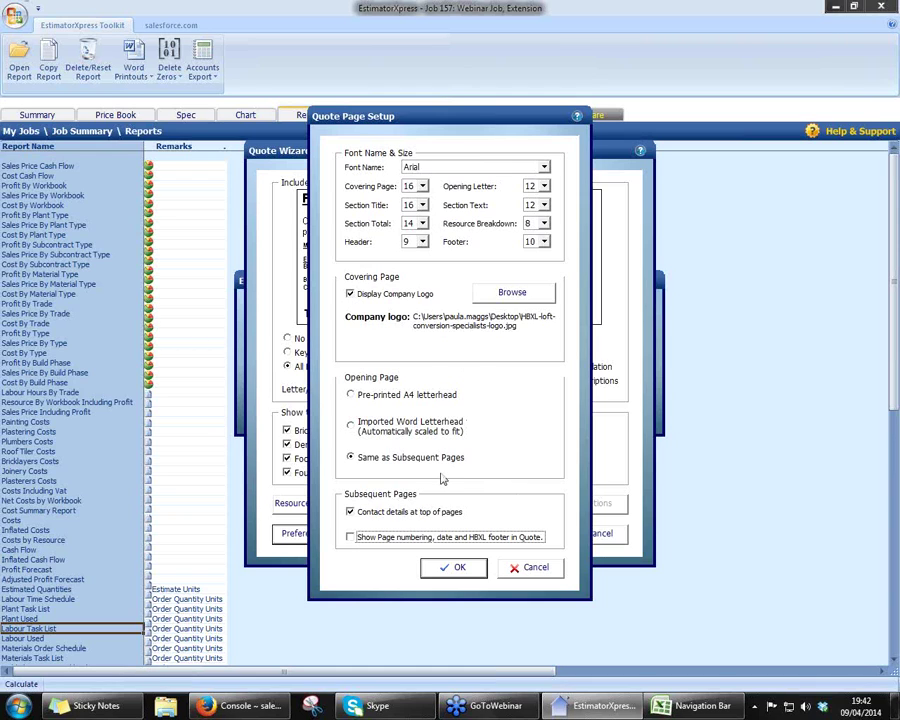
{"action": "left_click", "coordinate": [446, 567]}
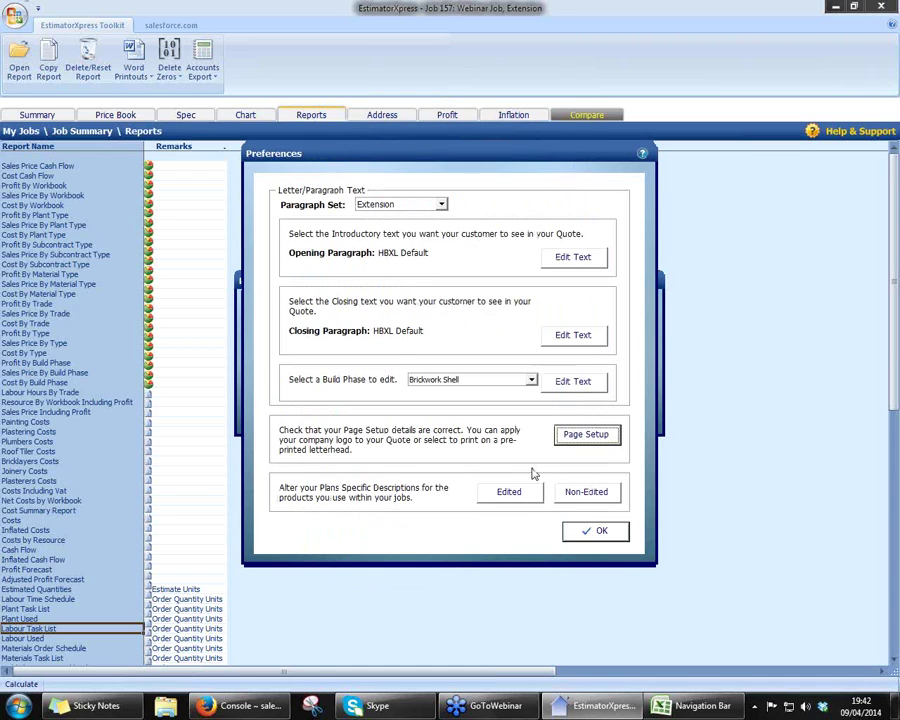
{"action": "left_click", "coordinate": [581, 531]}
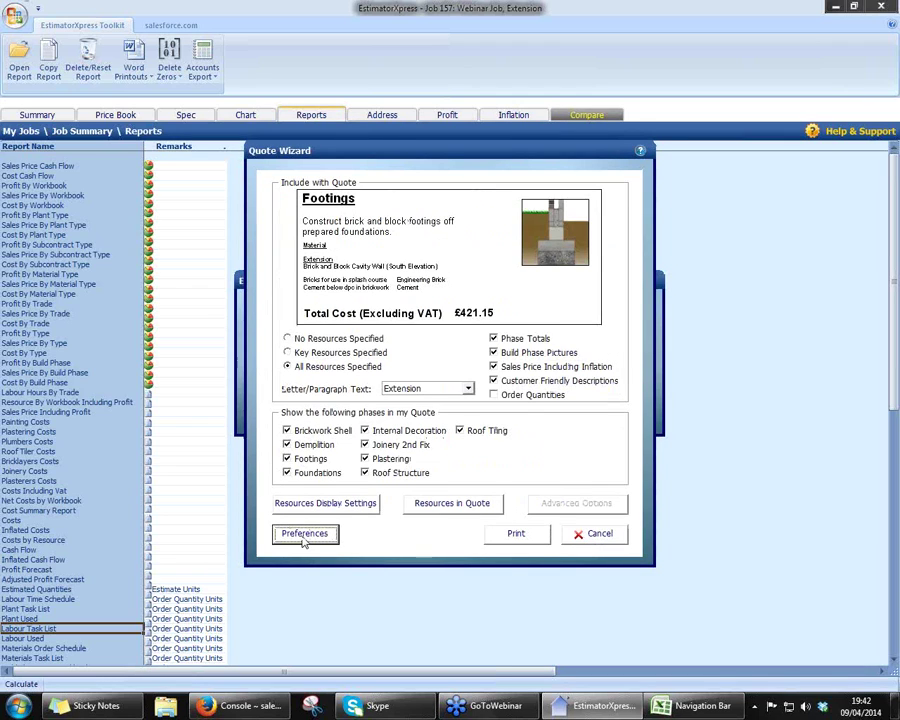
- Generate the quote as a Word document with VAT charged at a set 20% rate
{"action": "left_click", "coordinate": [516, 536]}
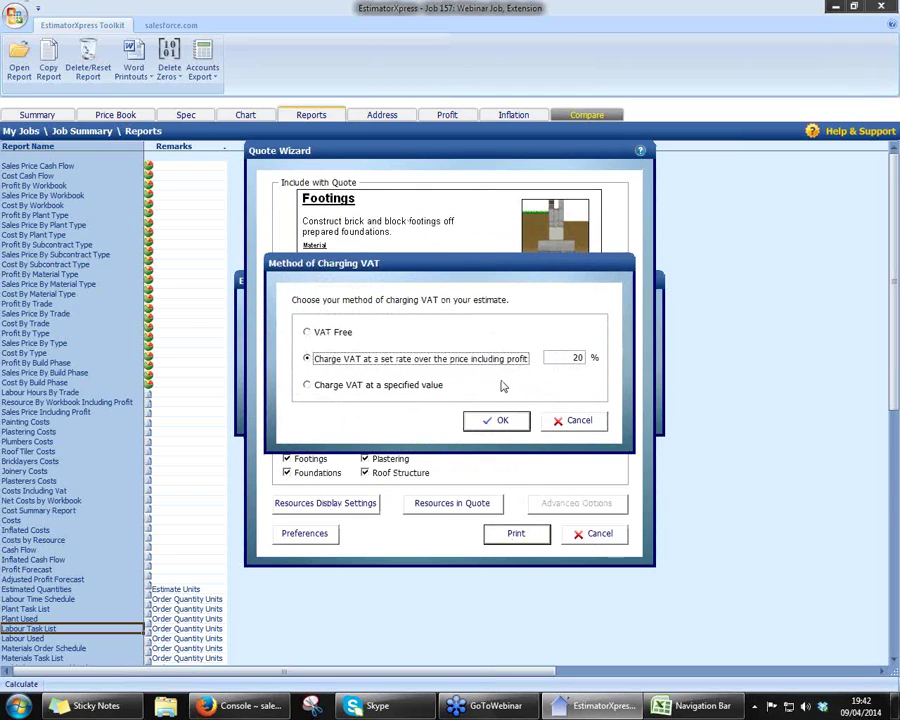
{"action": "left_click", "coordinate": [307, 333]}
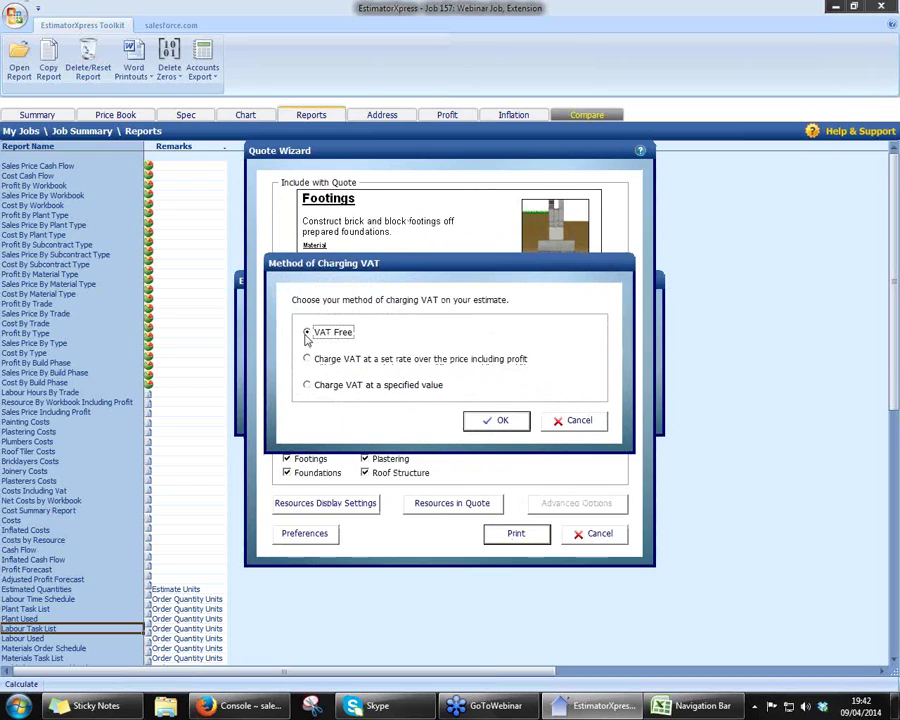
{"action": "left_click", "coordinate": [307, 360]}
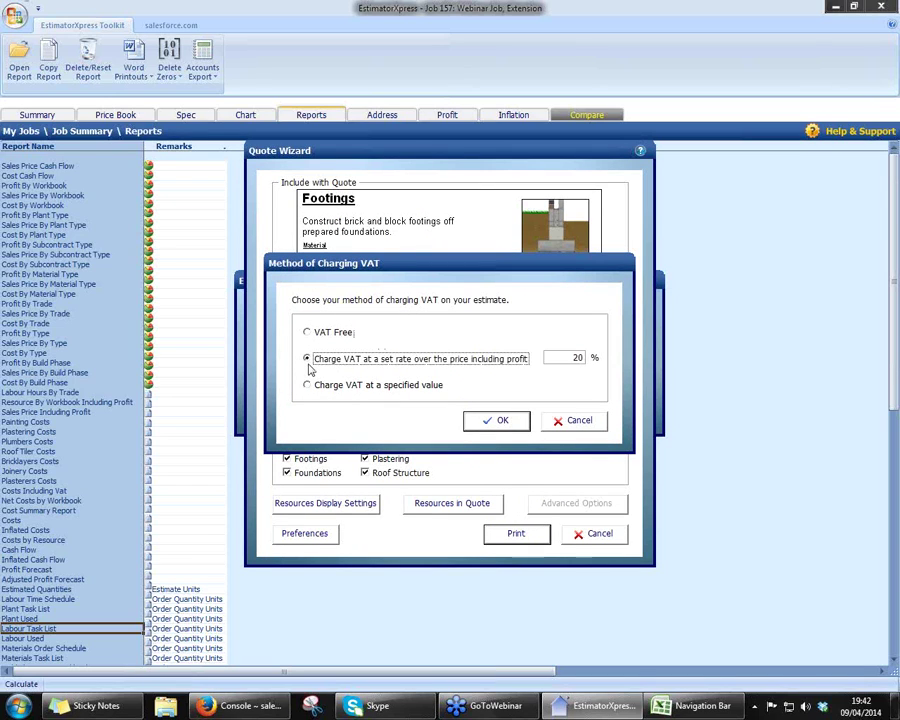
{"action": "left_click", "coordinate": [308, 386]}
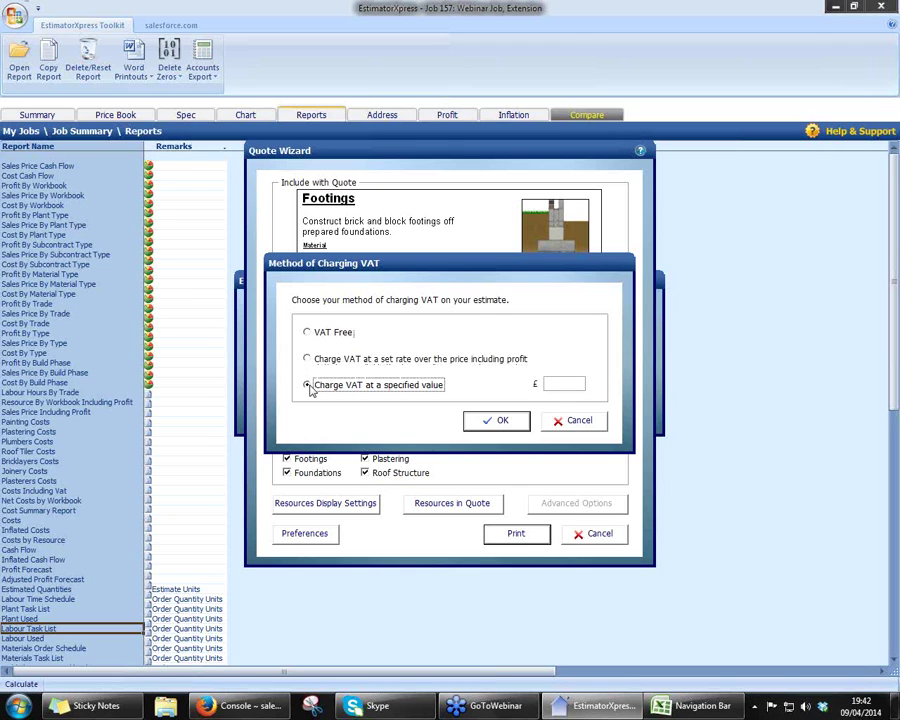
{"action": "left_click", "coordinate": [307, 359]}
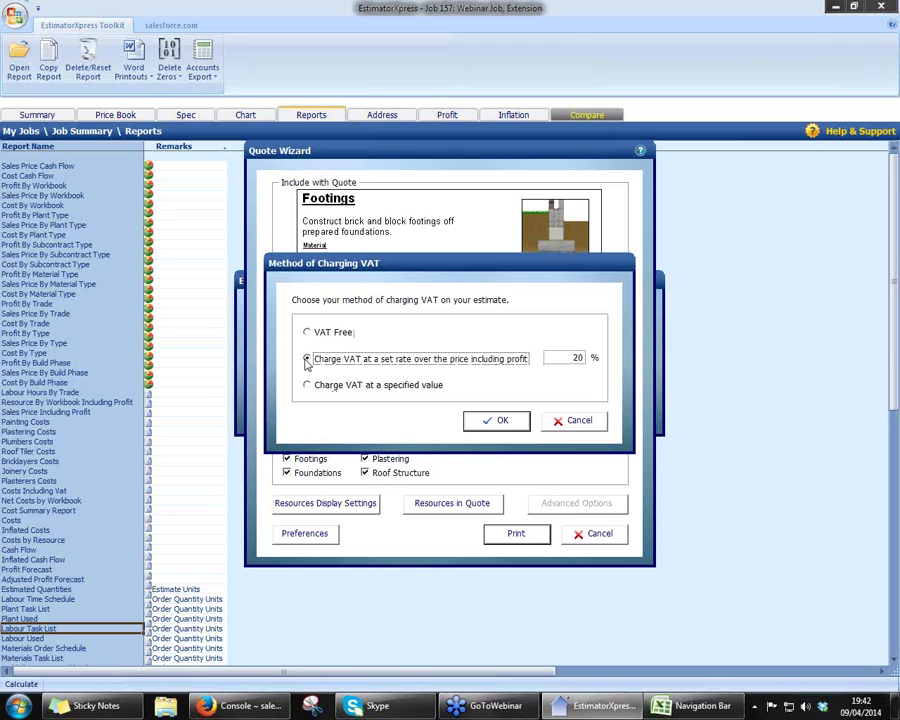
{"action": "left_click", "coordinate": [500, 420]}
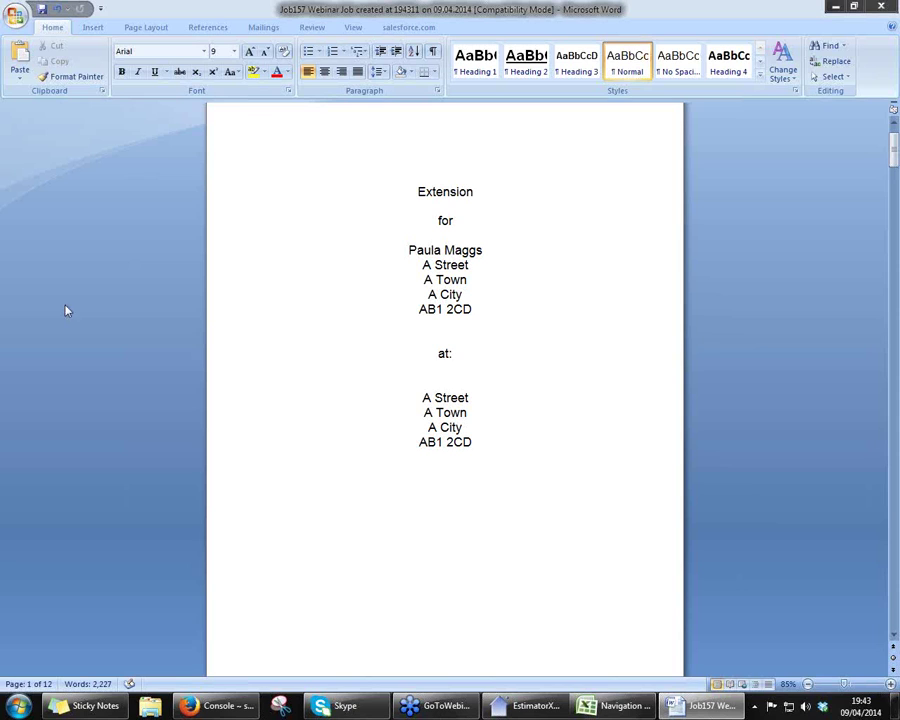
- Print-preview the quote and move from the cover page to the page 2 covering letter
{"action": "left_click", "coordinate": [16, 17]}
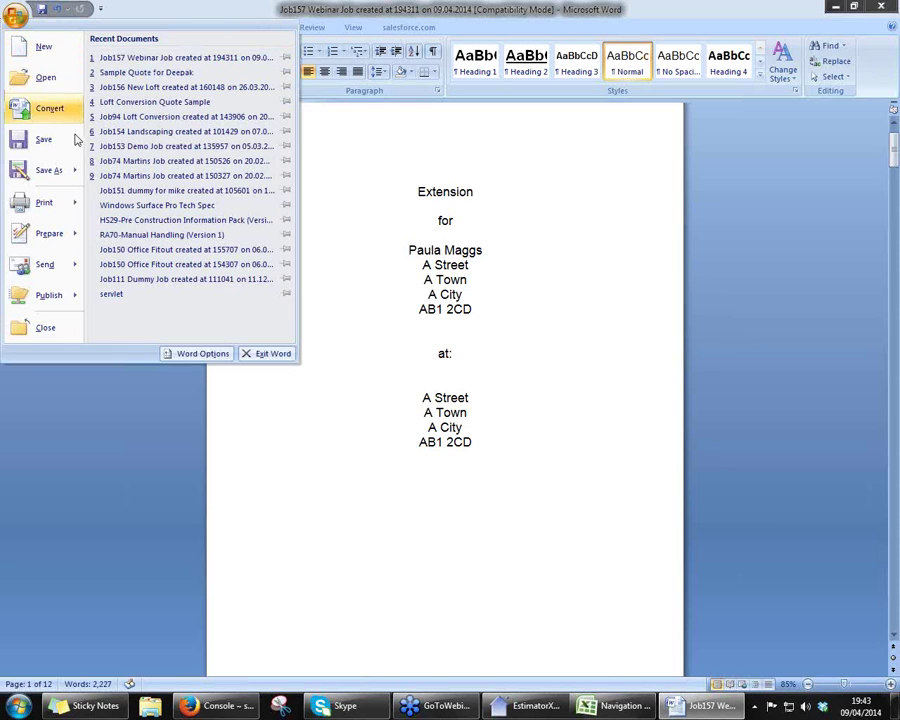
{"action": "mouse_move", "coordinate": [68, 201]}
{"action": "left_click", "coordinate": [155, 139]}
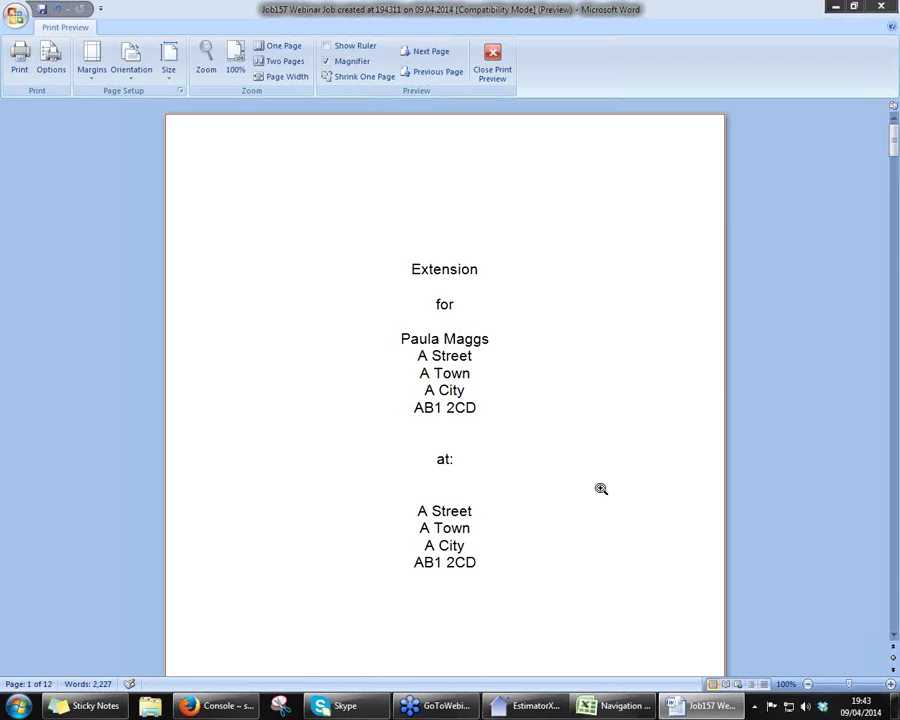
{"action": "scroll", "coordinate": [601, 488], "scroll_direction": "down", "scroll_amount": 1}
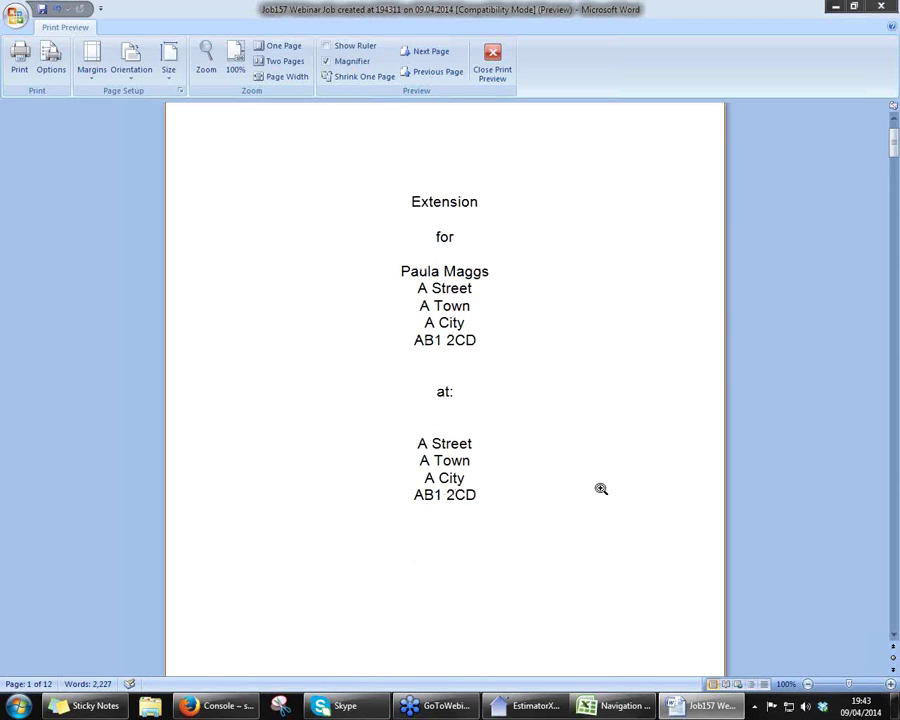
{"action": "scroll", "coordinate": [601, 488], "scroll_direction": "up", "scroll_amount": 1}
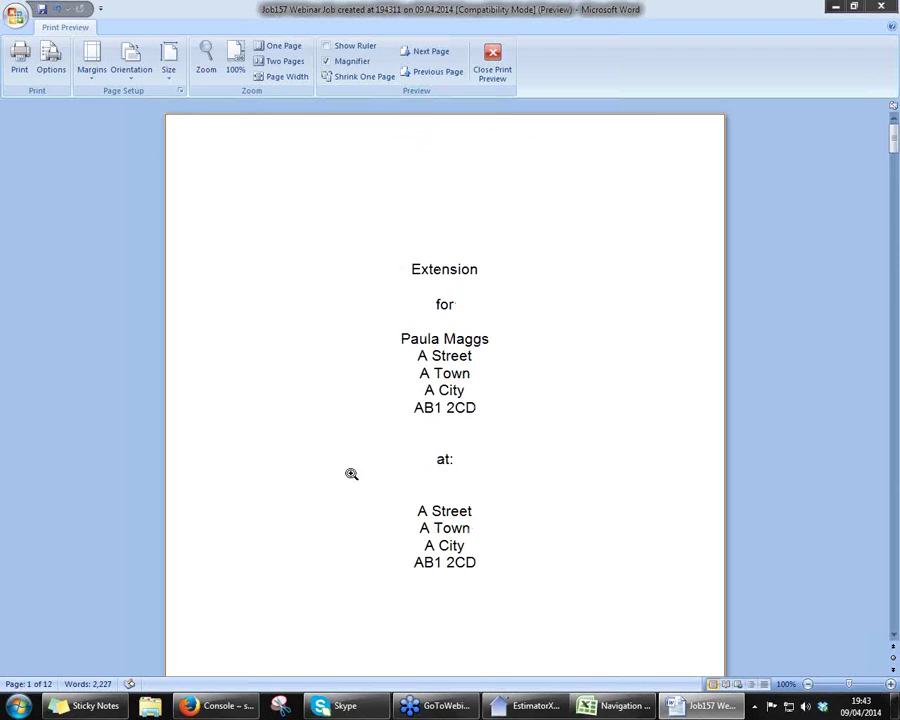
{"action": "scroll", "coordinate": [346, 474], "scroll_direction": "down", "scroll_amount": 3}
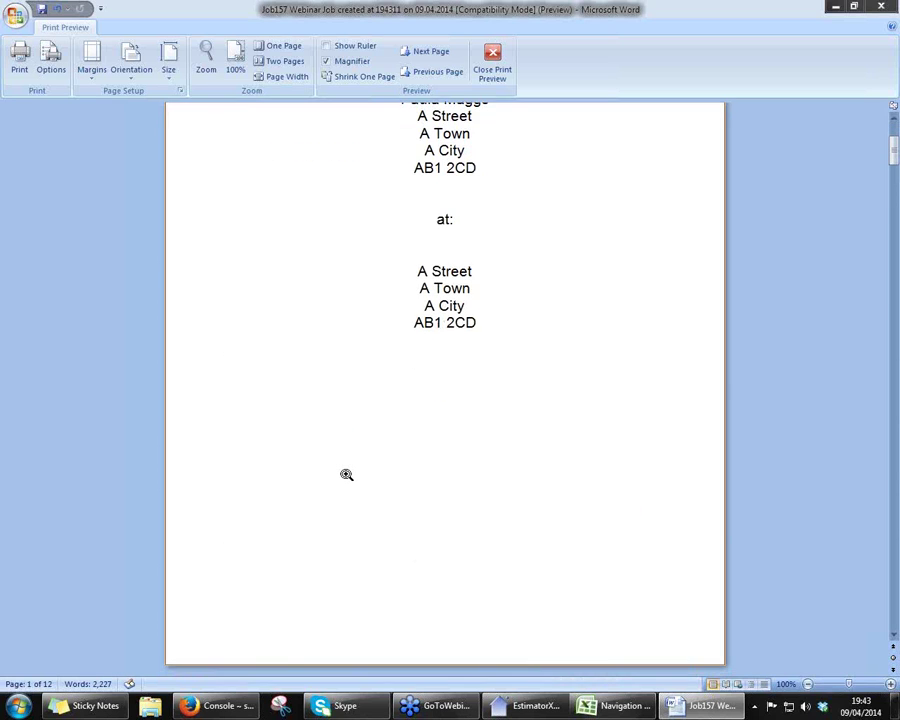
{"action": "scroll", "coordinate": [346, 474], "scroll_direction": "down", "scroll_amount": 5}
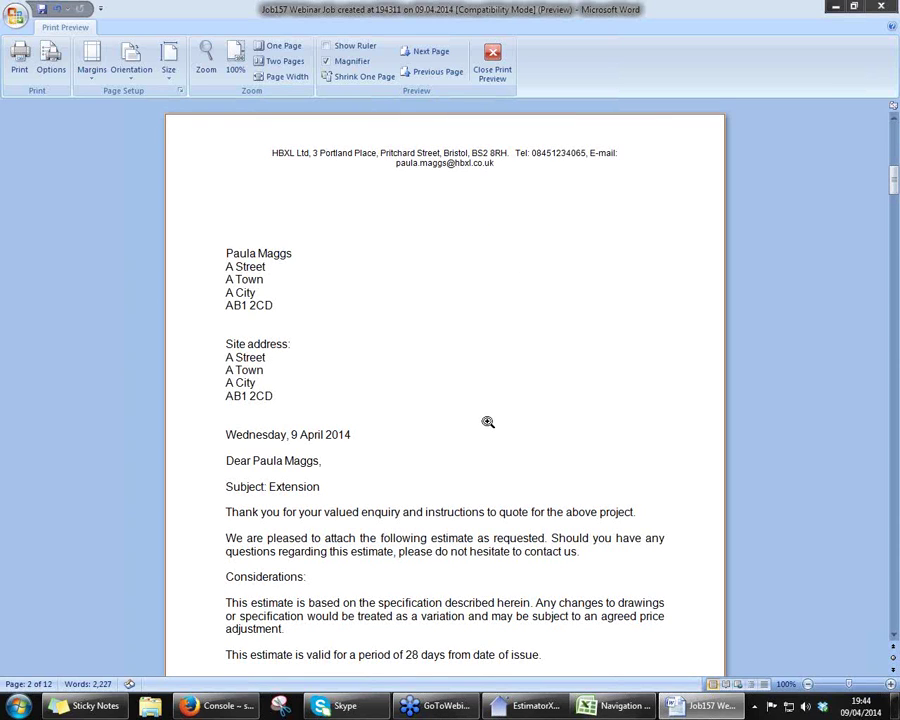
- Scroll past the letter, Demolition and Foundations to page 4's Footings section (£831.94)
{"action": "scroll", "coordinate": [488, 422], "scroll_direction": "down", "scroll_amount": 3}
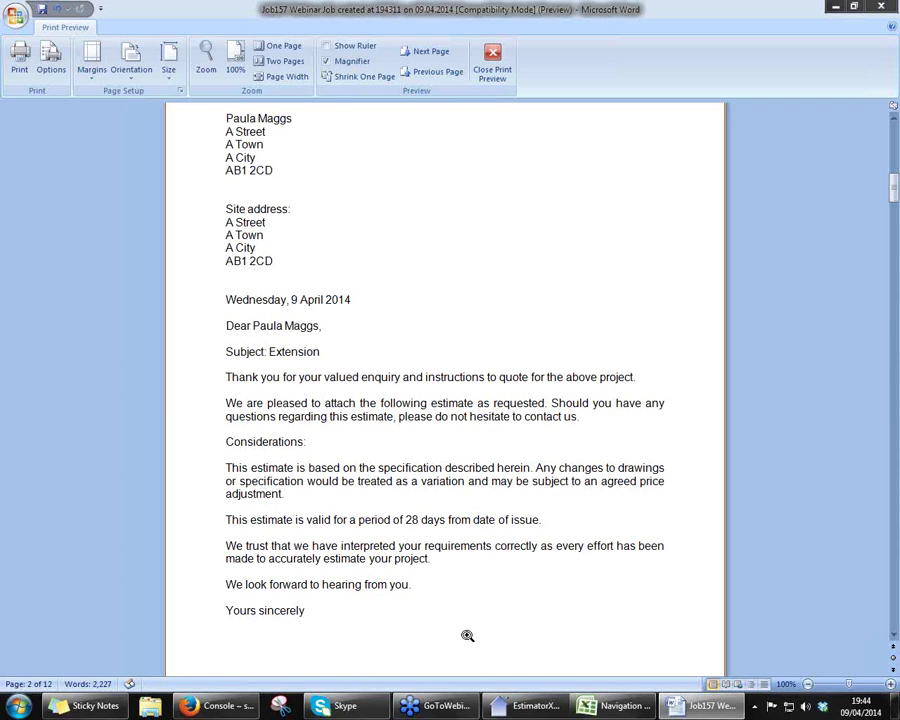
{"action": "scroll", "coordinate": [467, 634], "scroll_direction": "down", "scroll_amount": 5}
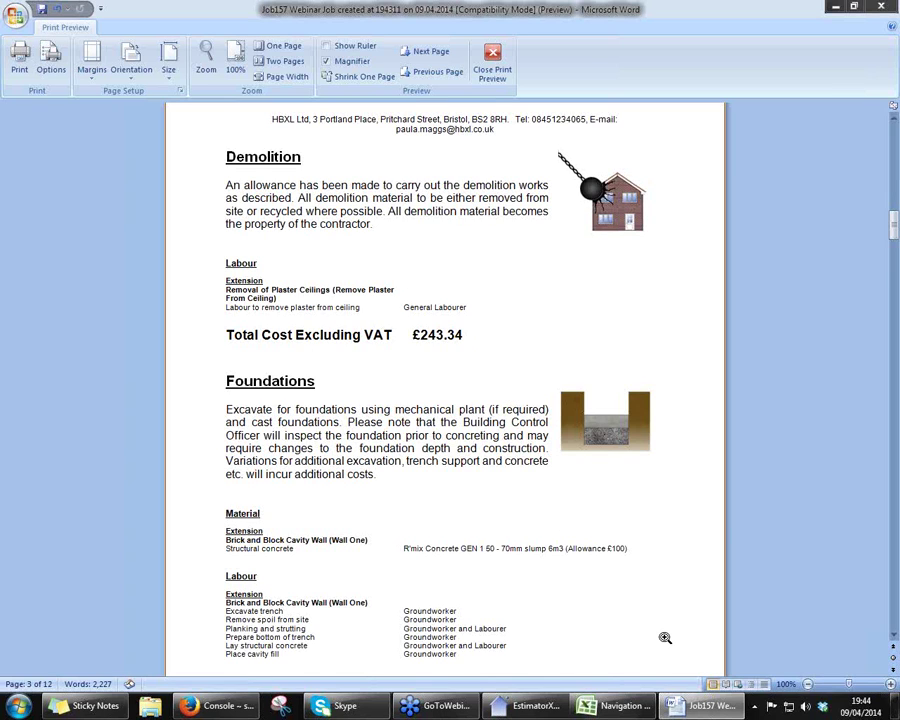
{"action": "scroll", "coordinate": [665, 637], "scroll_direction": "down", "scroll_amount": 3}
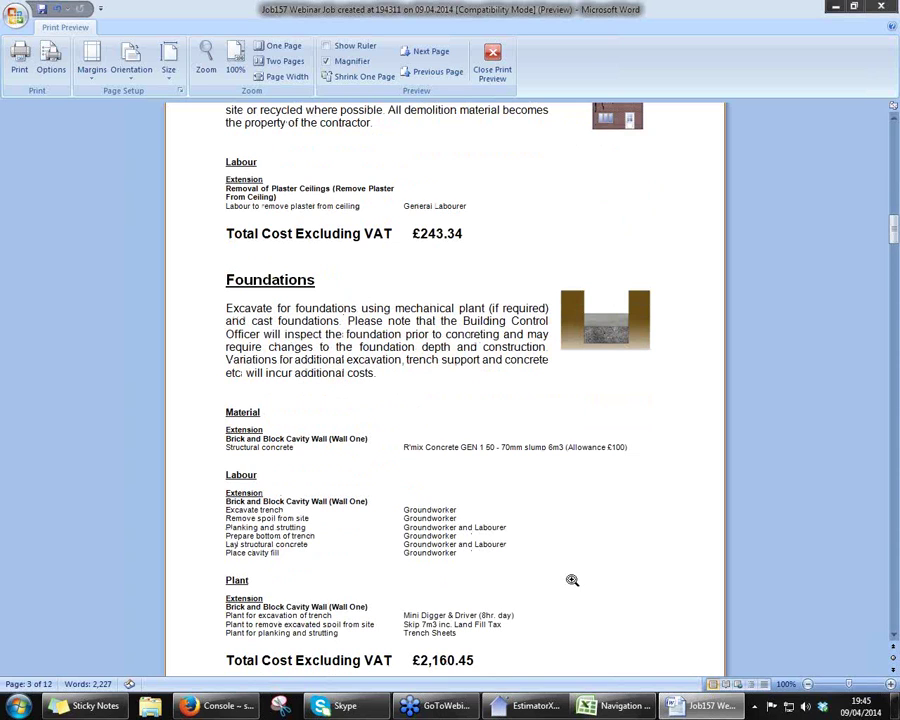
{"action": "scroll", "coordinate": [572, 580], "scroll_direction": "down", "scroll_amount": 2}
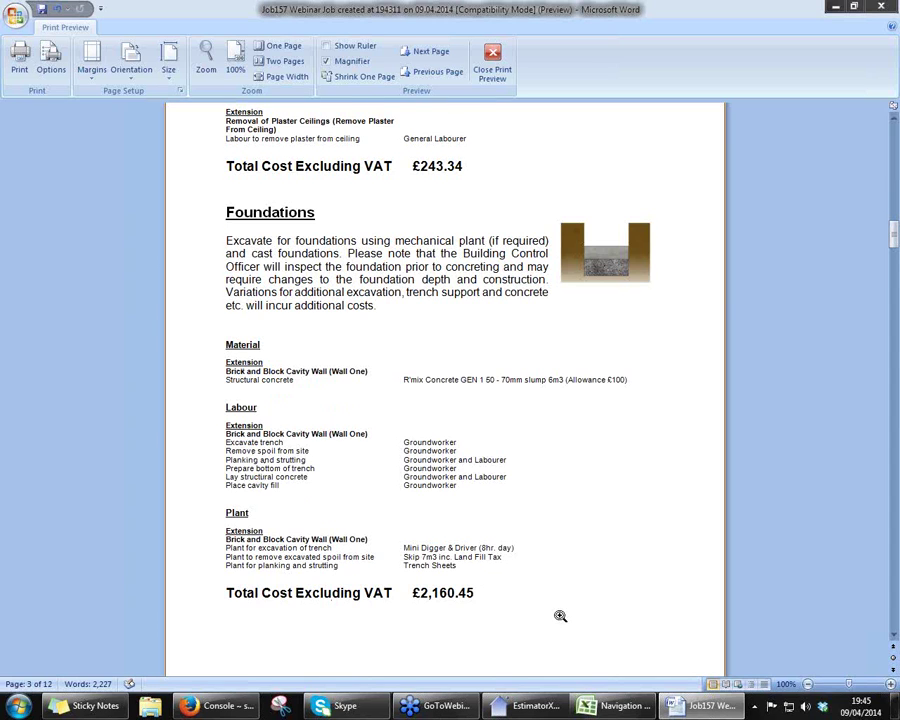
{"action": "scroll", "coordinate": [560, 616], "scroll_direction": "down", "scroll_amount": 5}
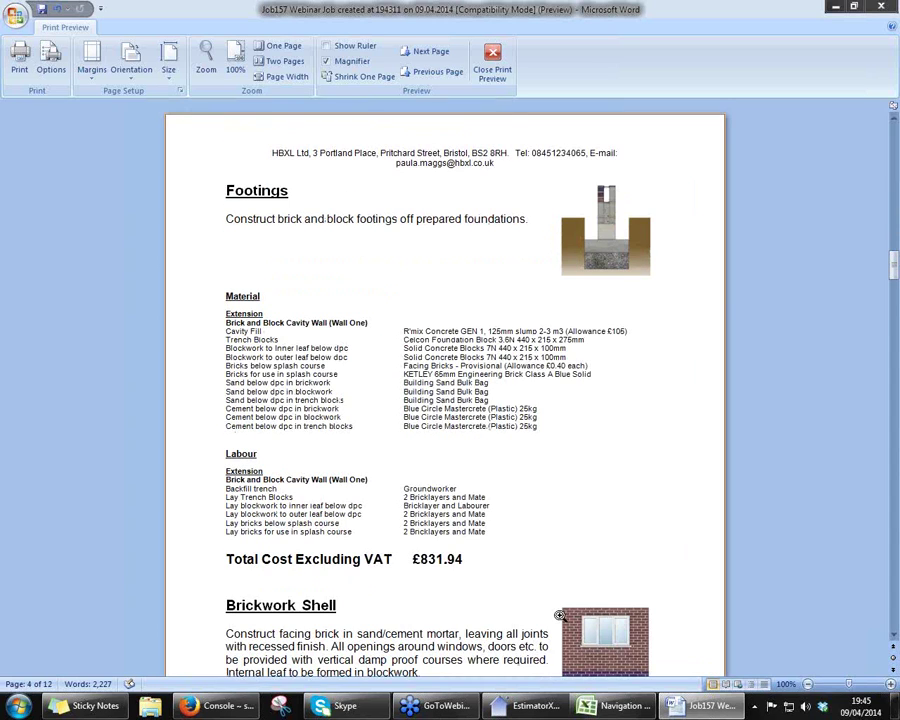
- Scroll through the trade sections to page 9's totals: £15,445.24 ex VAT, £18,534.29 inc VAT
{"action": "scroll", "coordinate": [560, 616], "scroll_direction": "down", "scroll_amount": 1}
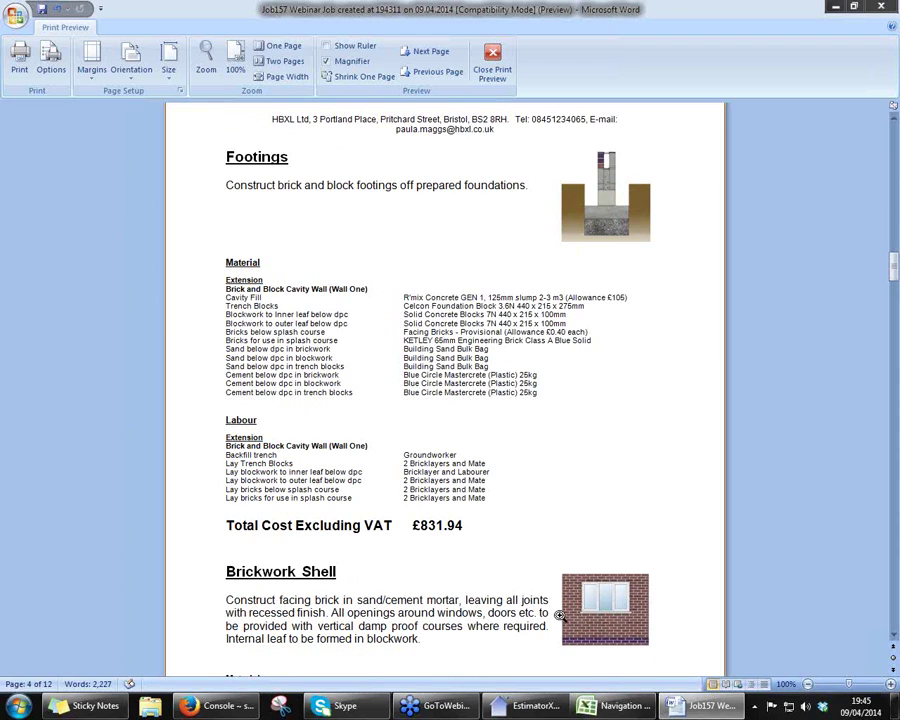
{"action": "scroll", "coordinate": [561, 617], "scroll_direction": "down", "scroll_amount": 1}
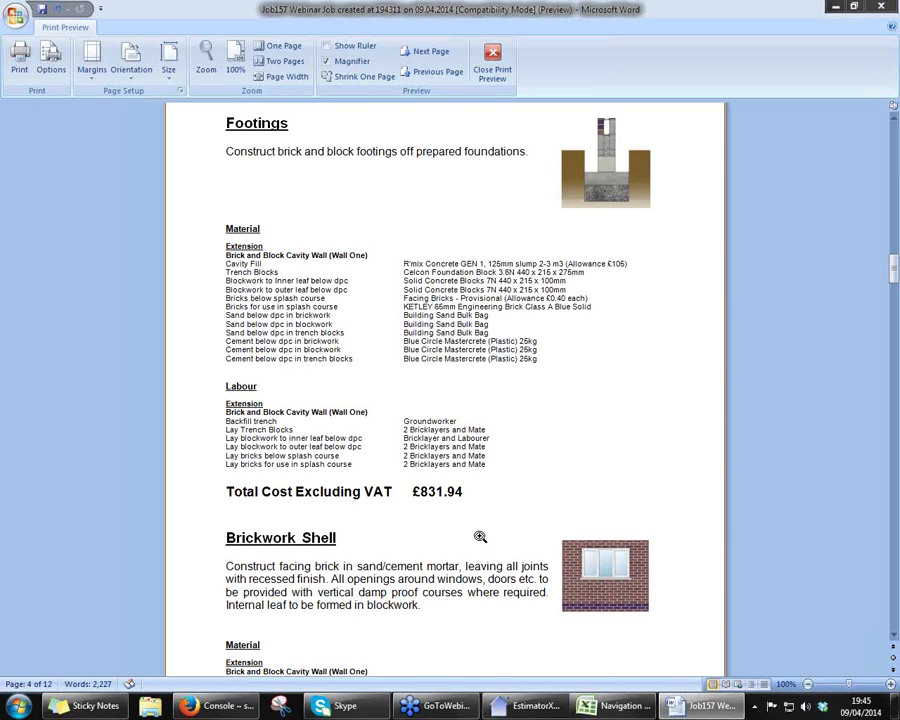
{"action": "scroll", "coordinate": [480, 537], "scroll_direction": "down", "scroll_amount": 2}
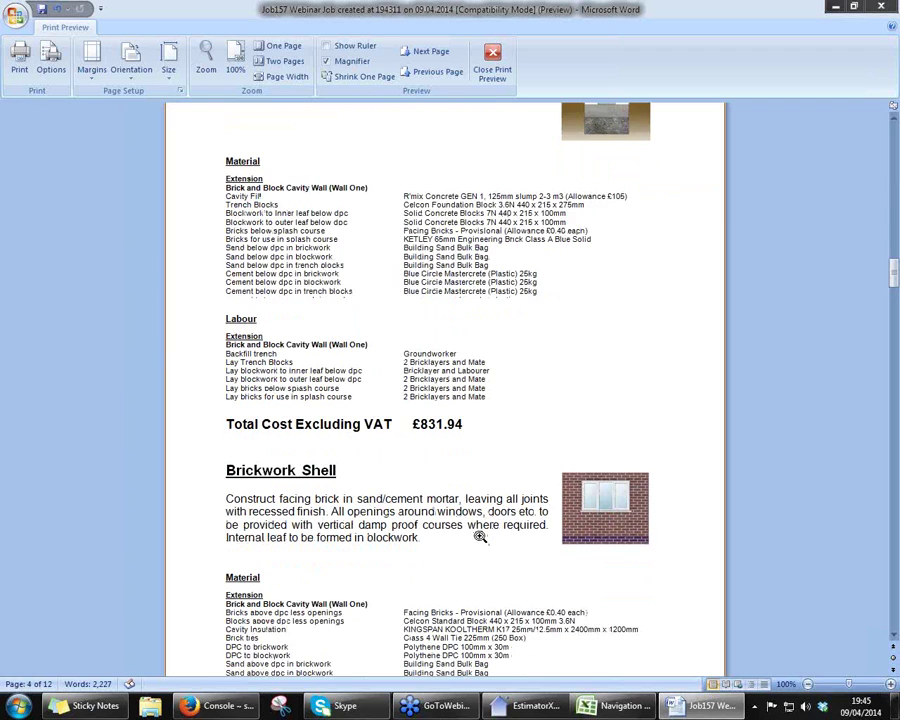
{"action": "scroll", "coordinate": [480, 537], "scroll_direction": "down", "scroll_amount": 3}
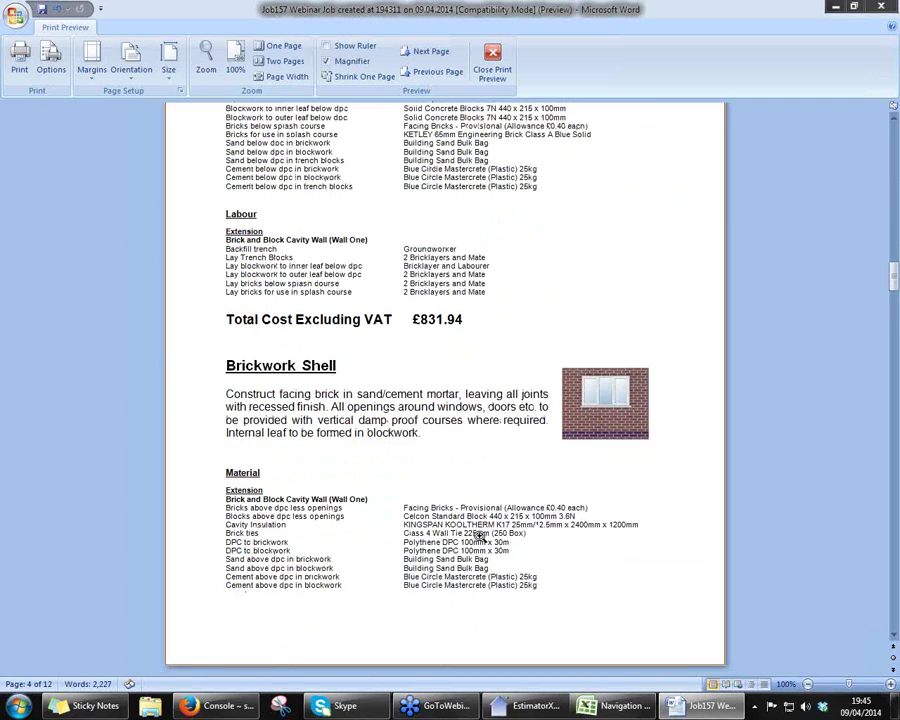
{"action": "scroll", "coordinate": [480, 537], "scroll_direction": "down", "scroll_amount": 3}
{"action": "scroll", "coordinate": [480, 537], "scroll_direction": "down", "scroll_amount": 5}
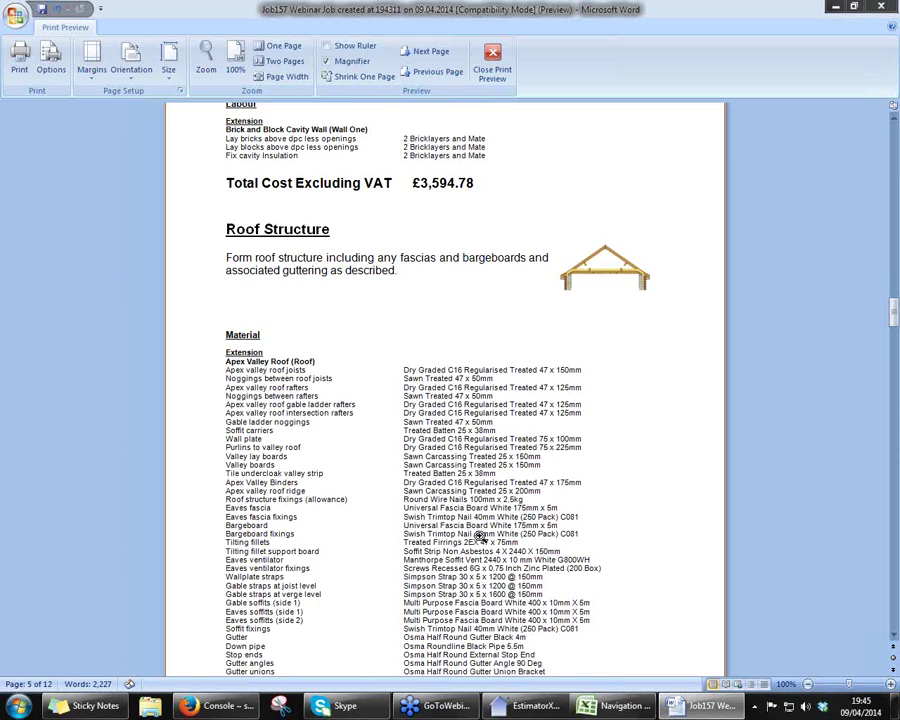
{"action": "scroll", "coordinate": [480, 537], "scroll_direction": "down", "scroll_amount": 1}
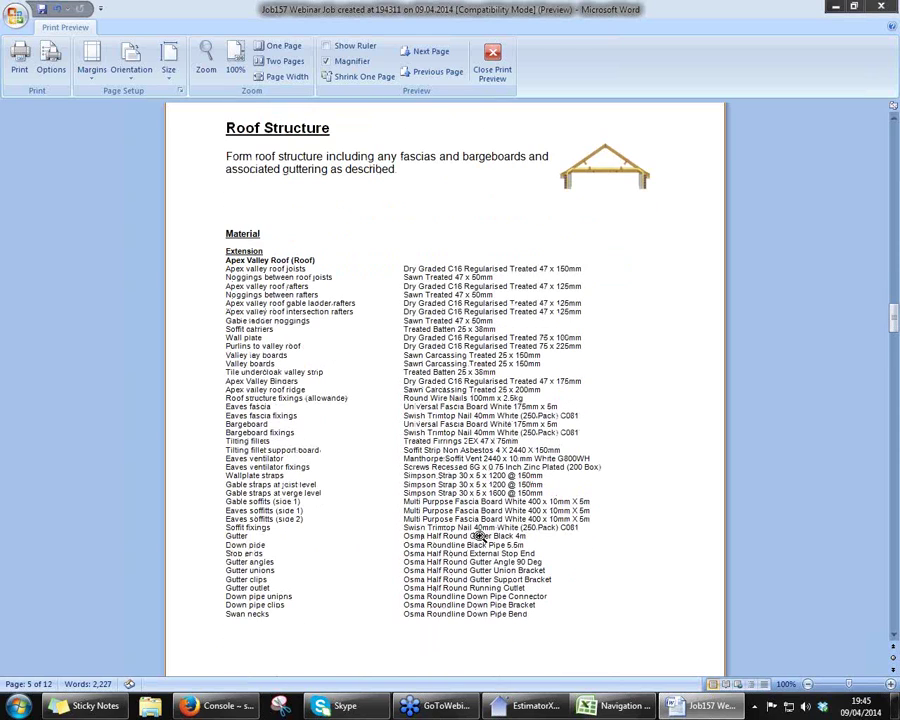
{"action": "scroll", "coordinate": [640, 623], "scroll_direction": "down", "scroll_amount": 1}
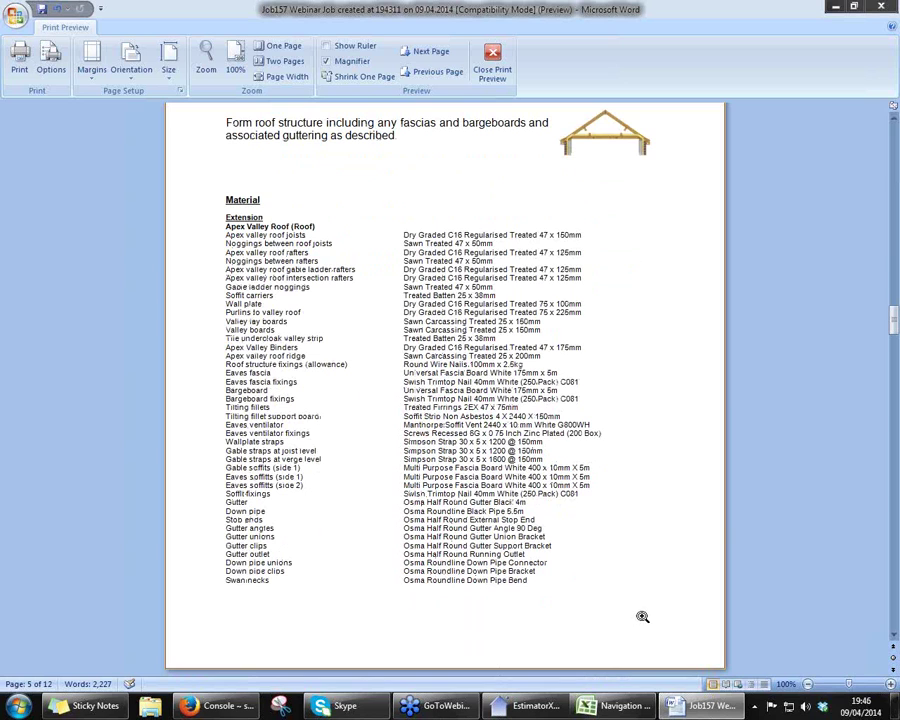
{"action": "scroll", "coordinate": [255, 307], "scroll_direction": "up", "scroll_amount": 3}
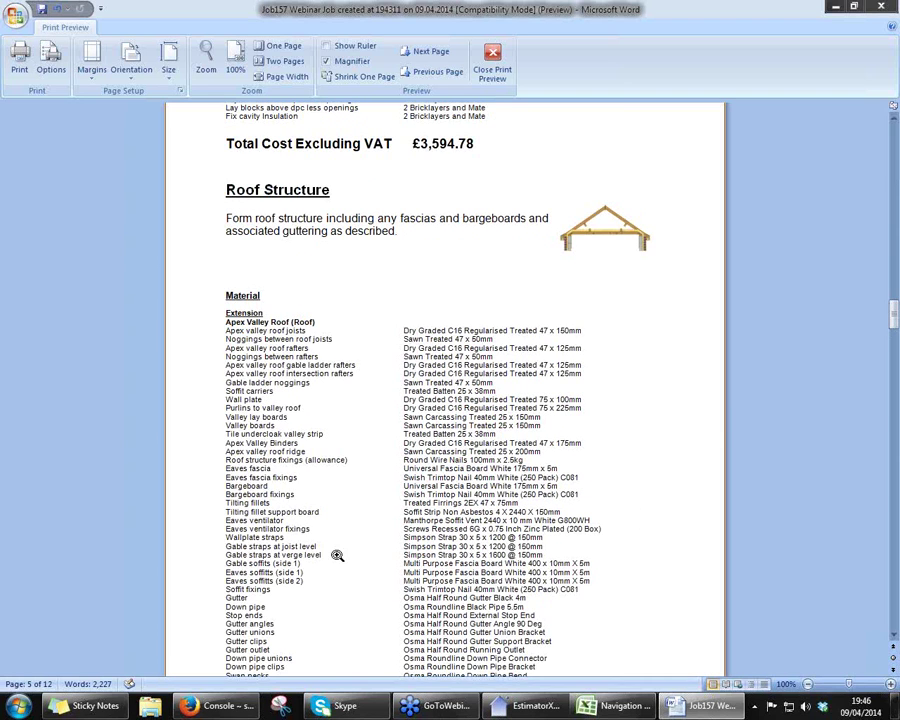
{"action": "scroll", "coordinate": [607, 576], "scroll_direction": "down", "scroll_amount": 2}
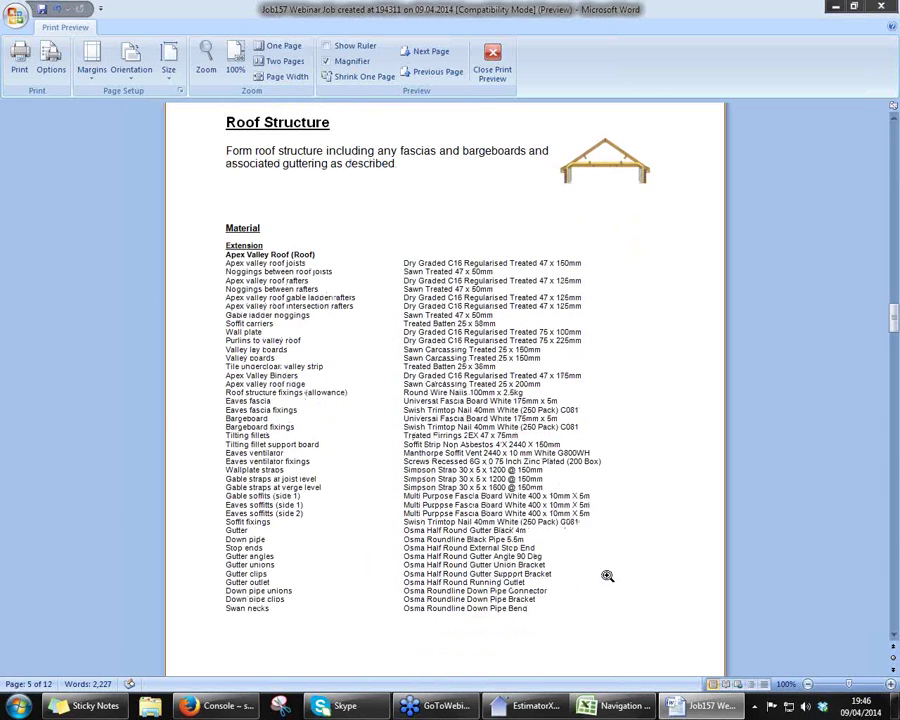
{"action": "scroll", "coordinate": [607, 576], "scroll_direction": "down", "scroll_amount": 10}
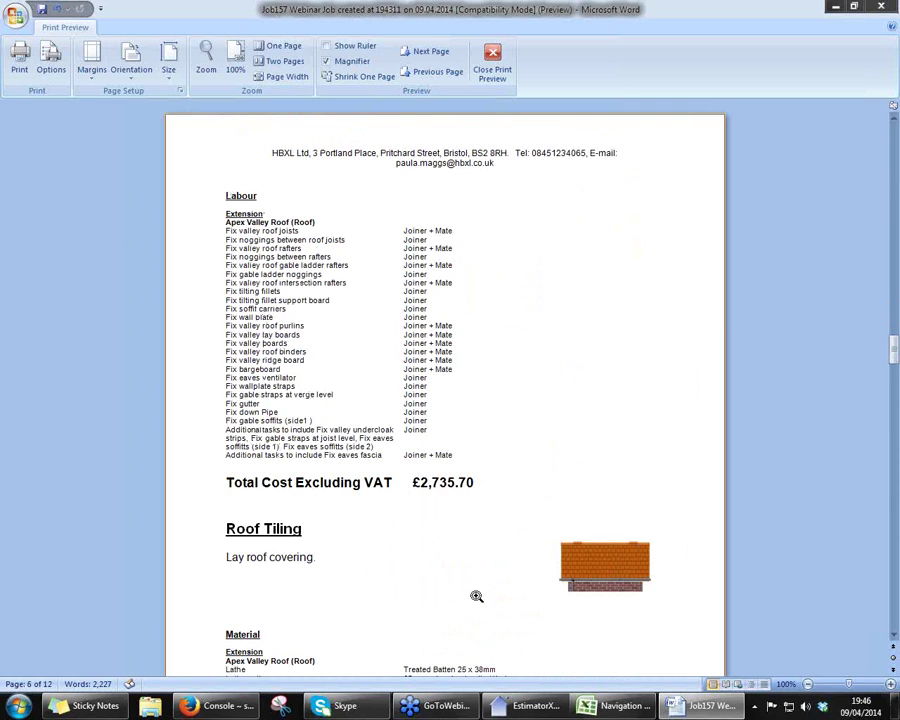
{"action": "scroll", "coordinate": [476, 596], "scroll_direction": "down", "scroll_amount": 3}
{"action": "scroll", "coordinate": [476, 596], "scroll_direction": "down", "scroll_amount": 3}
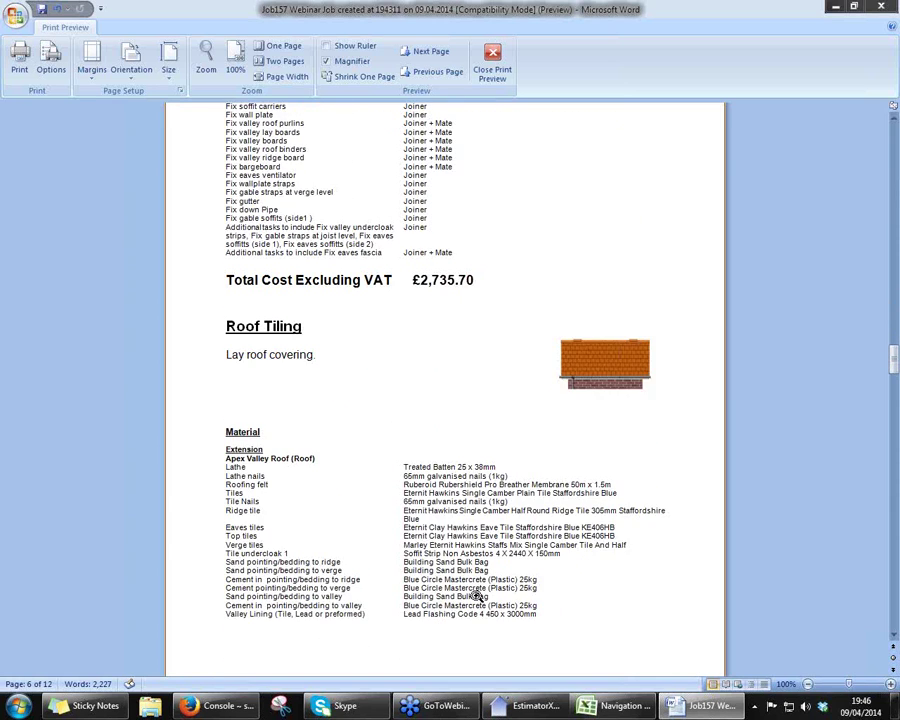
{"action": "scroll", "coordinate": [476, 596], "scroll_direction": "down", "scroll_amount": 1}
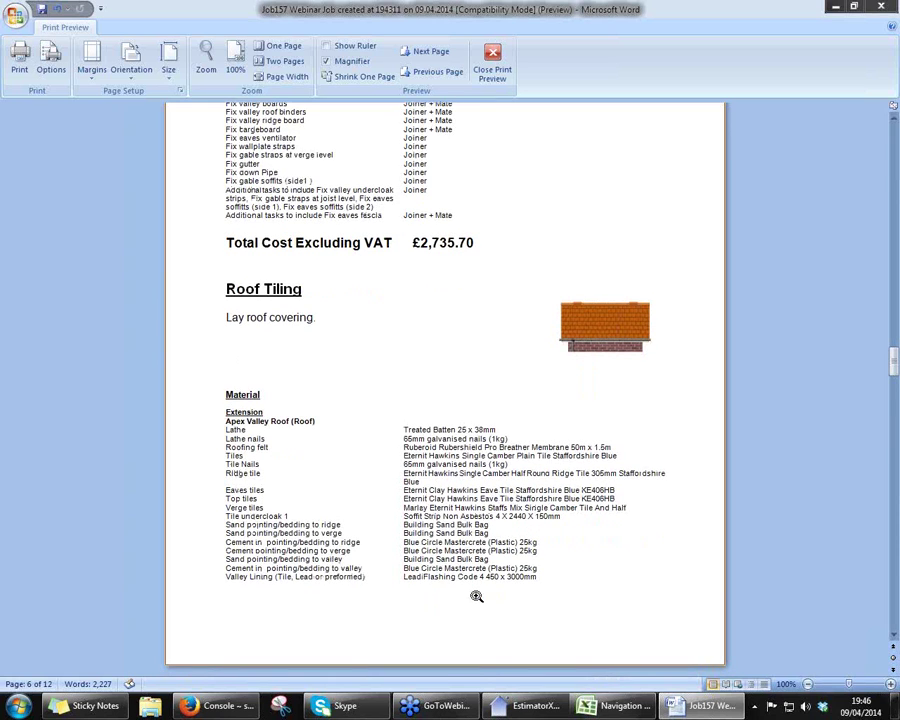
{"action": "scroll", "coordinate": [476, 596], "scroll_direction": "down", "scroll_amount": 1}
{"action": "scroll", "coordinate": [476, 596], "scroll_direction": "down", "scroll_amount": 2}
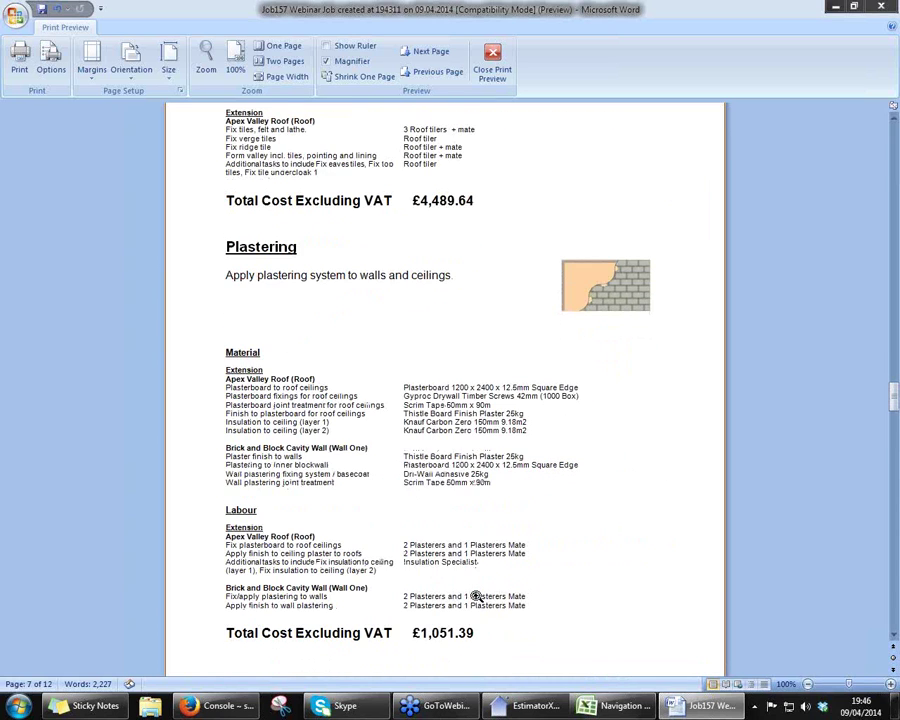
{"action": "scroll", "coordinate": [476, 596], "scroll_direction": "down", "scroll_amount": 2}
{"action": "scroll", "coordinate": [476, 596], "scroll_direction": "down", "scroll_amount": 3}
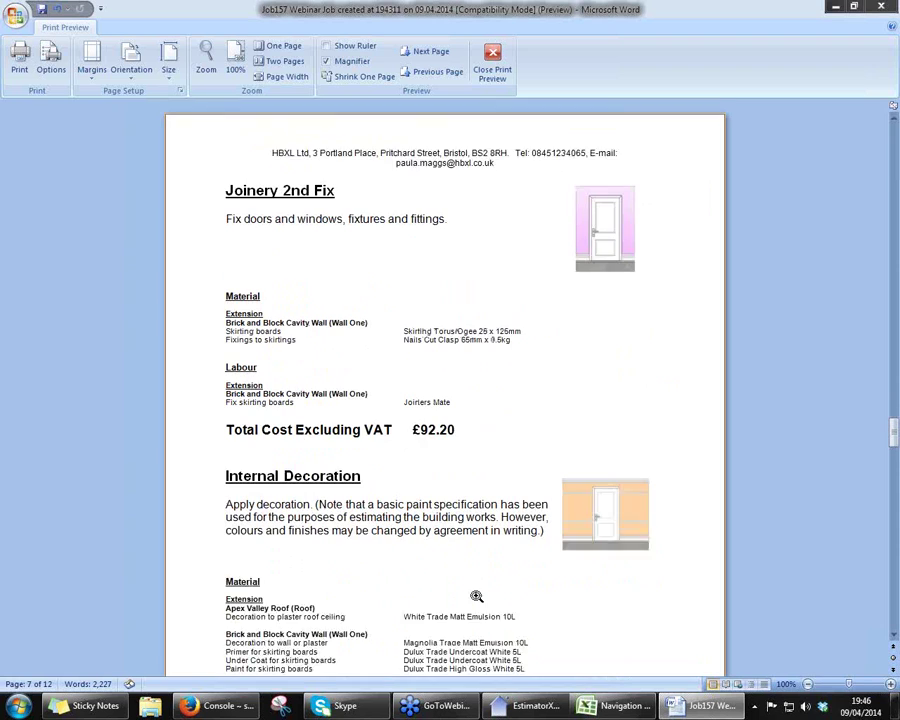
{"action": "scroll", "coordinate": [476, 596], "scroll_direction": "down", "scroll_amount": 2}
{"action": "scroll", "coordinate": [476, 596], "scroll_direction": "down", "scroll_amount": 5}
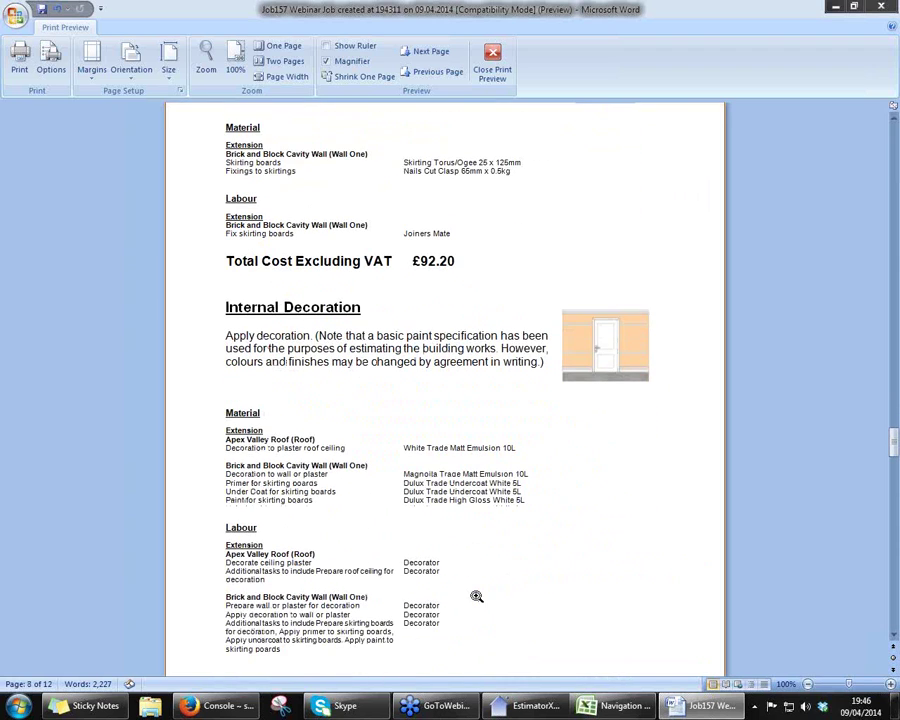
{"action": "scroll", "coordinate": [476, 596], "scroll_direction": "down", "scroll_amount": 5}
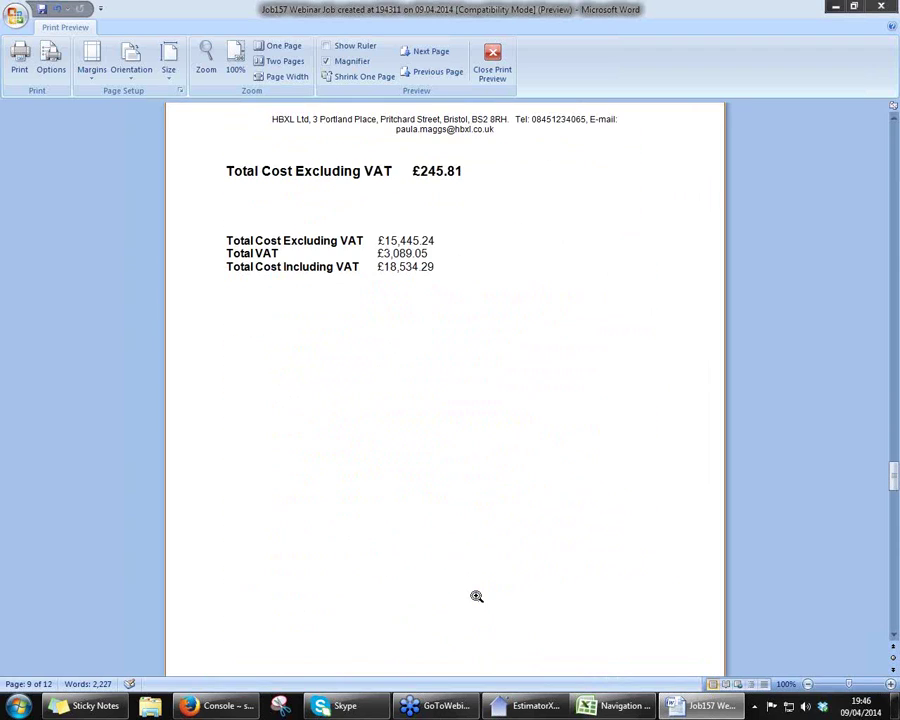
- Scroll past the Acceptance of Estimate/Variation form to the Terms & Conditions on page 12
{"action": "scroll", "coordinate": [476, 596], "scroll_direction": "up", "scroll_amount": 5}
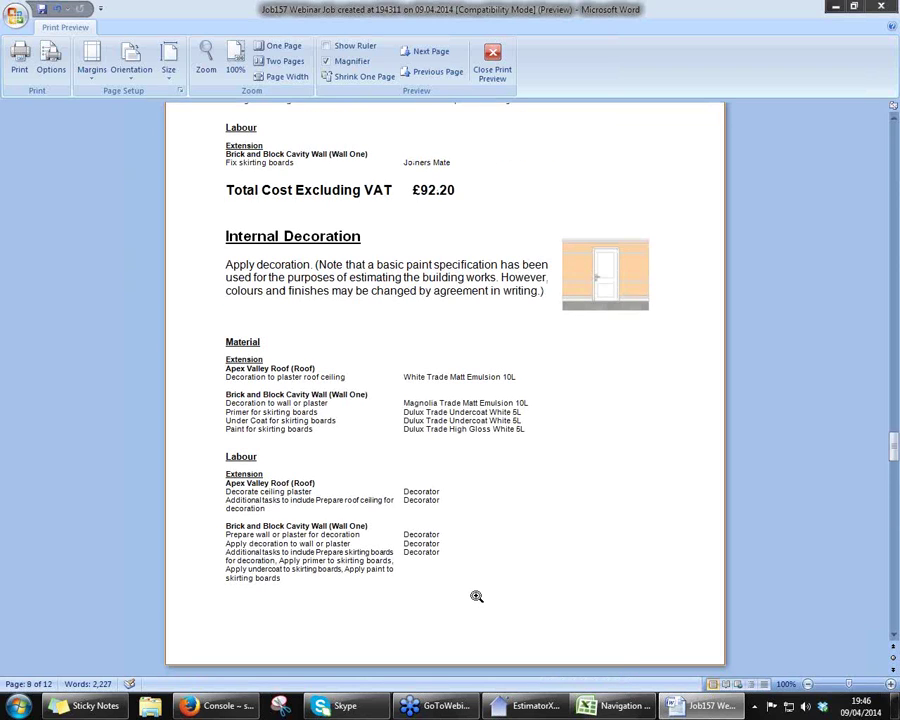
{"action": "scroll", "coordinate": [513, 568], "scroll_direction": "down", "scroll_amount": 5}
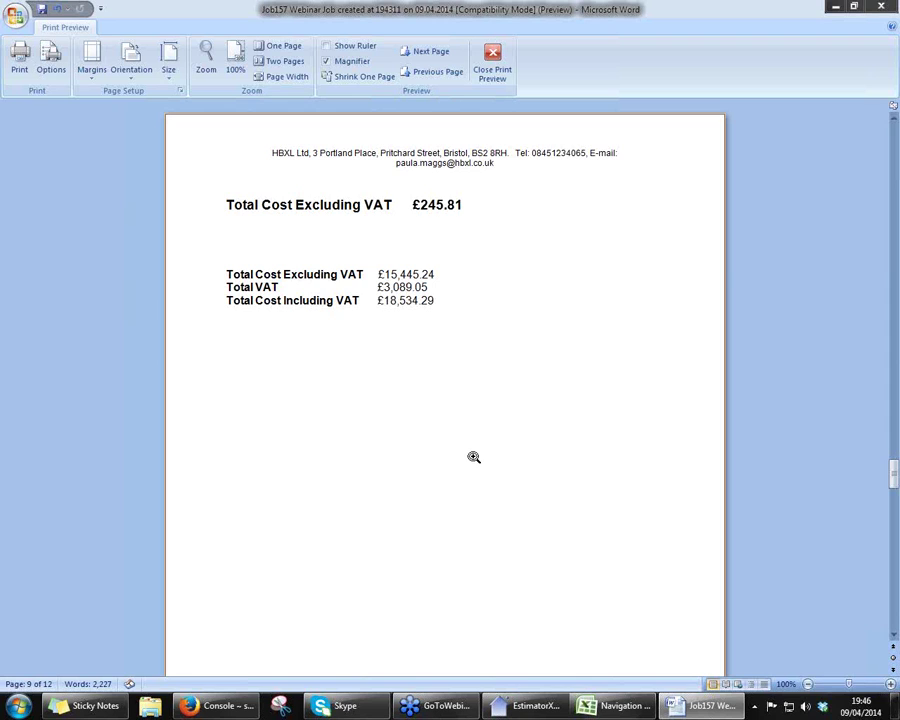
{"action": "scroll", "coordinate": [474, 457], "scroll_direction": "down", "scroll_amount": 3}
{"action": "scroll", "coordinate": [474, 457], "scroll_direction": "down", "scroll_amount": 5}
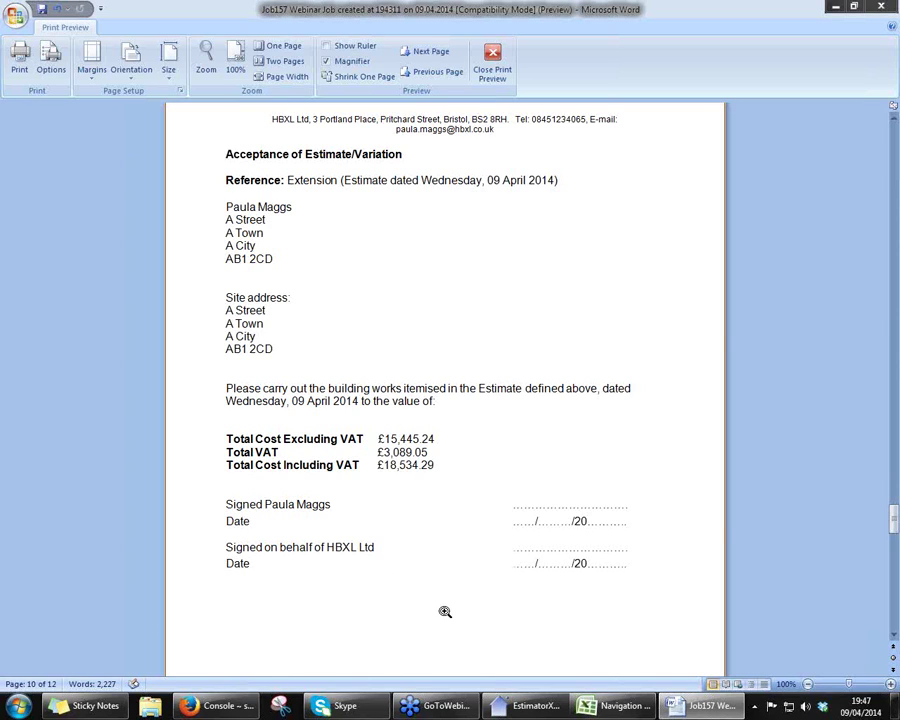
{"action": "scroll", "coordinate": [445, 611], "scroll_direction": "down", "scroll_amount": 10}
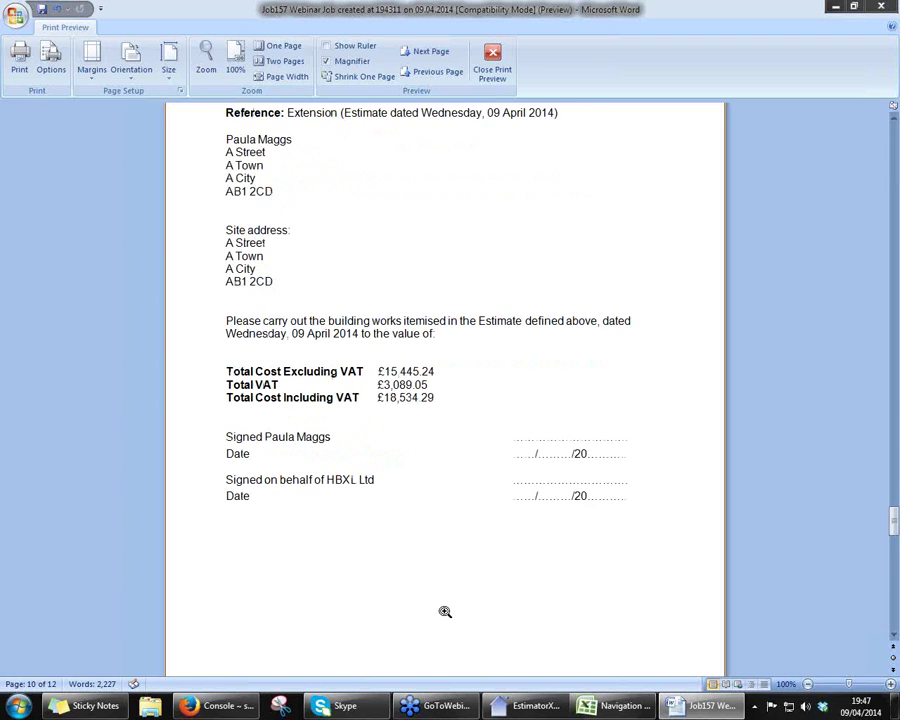
{"action": "scroll", "coordinate": [445, 611], "scroll_direction": "down", "scroll_amount": 1}
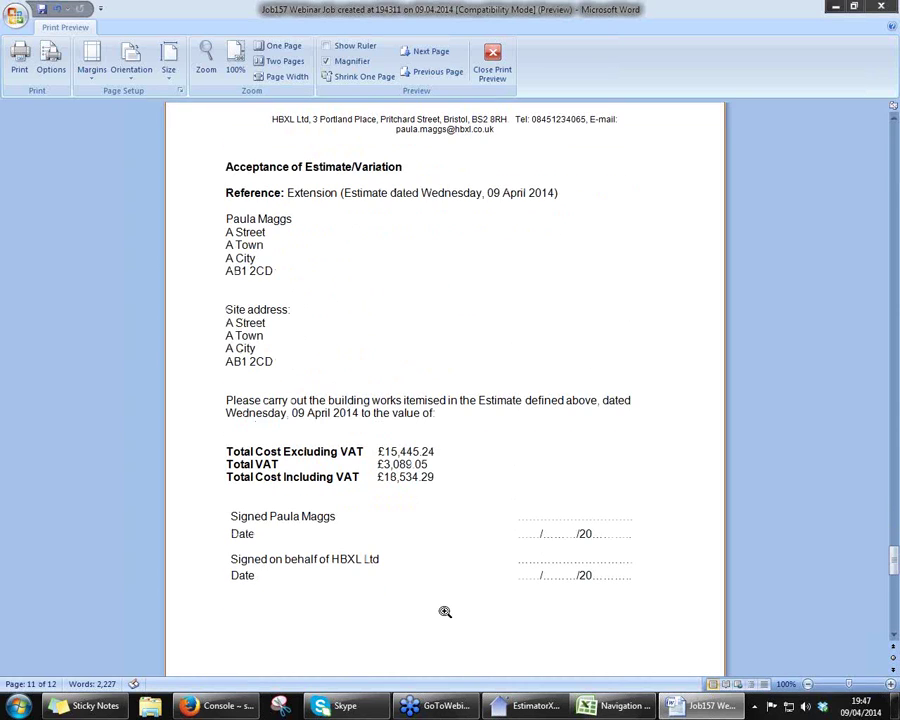
{"action": "scroll", "coordinate": [445, 611], "scroll_direction": "down", "scroll_amount": 10}
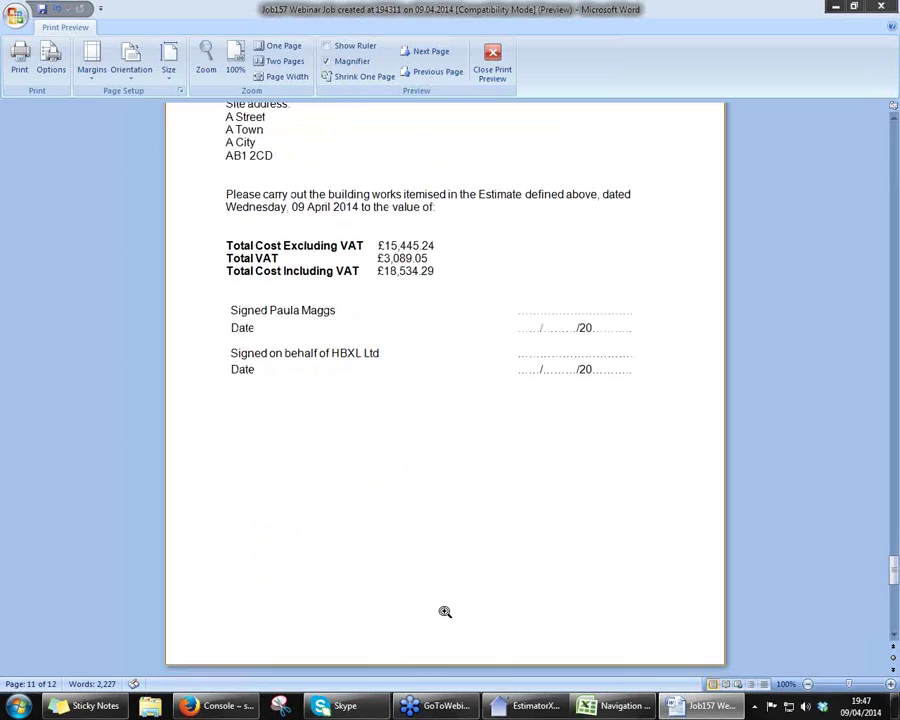
{"action": "scroll", "coordinate": [445, 611], "scroll_direction": "down", "scroll_amount": 1}
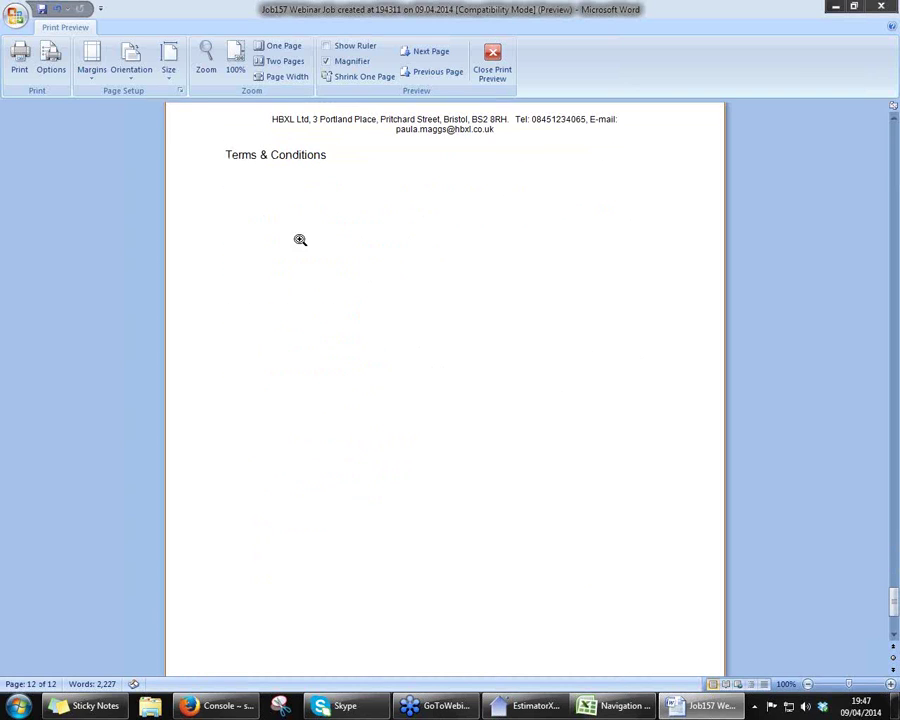